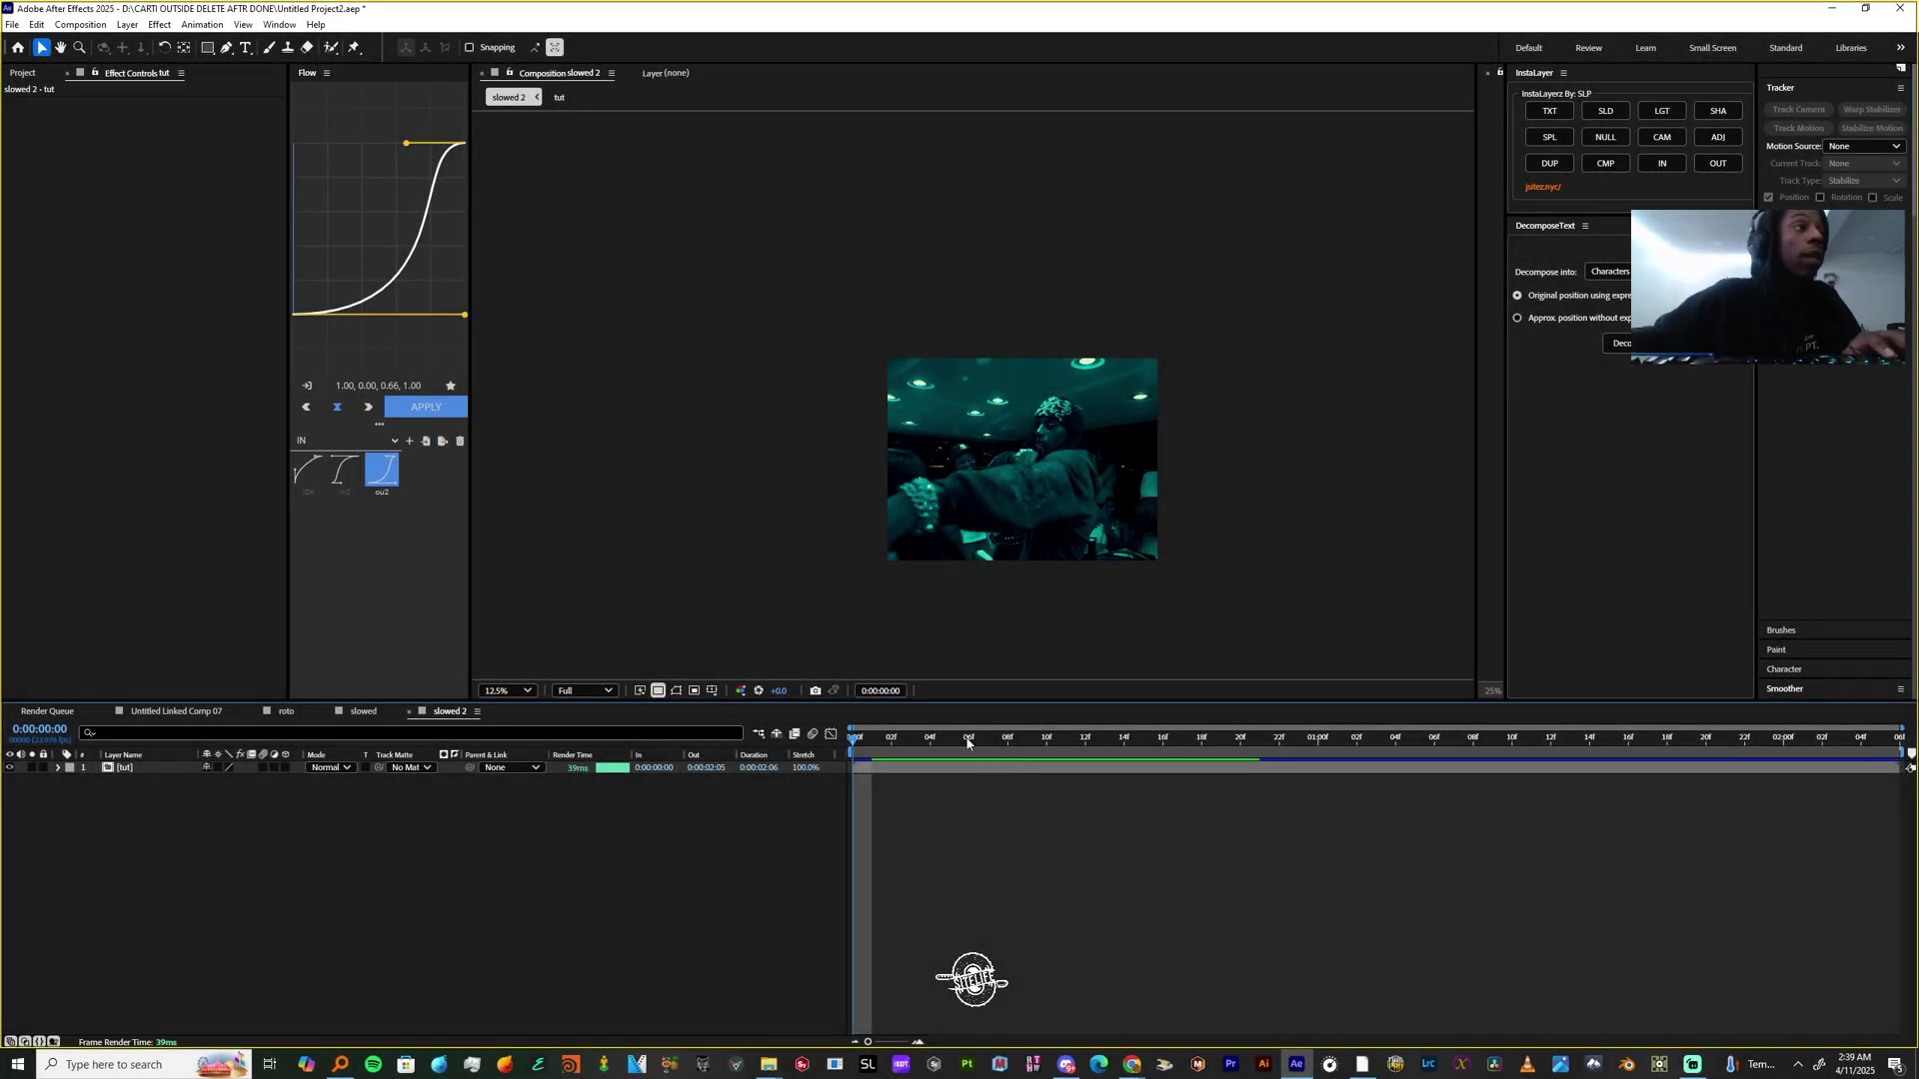
Set the composition's preview resolution to Quarter and add an adjustment layer above the tut layer
click(1156, 766)
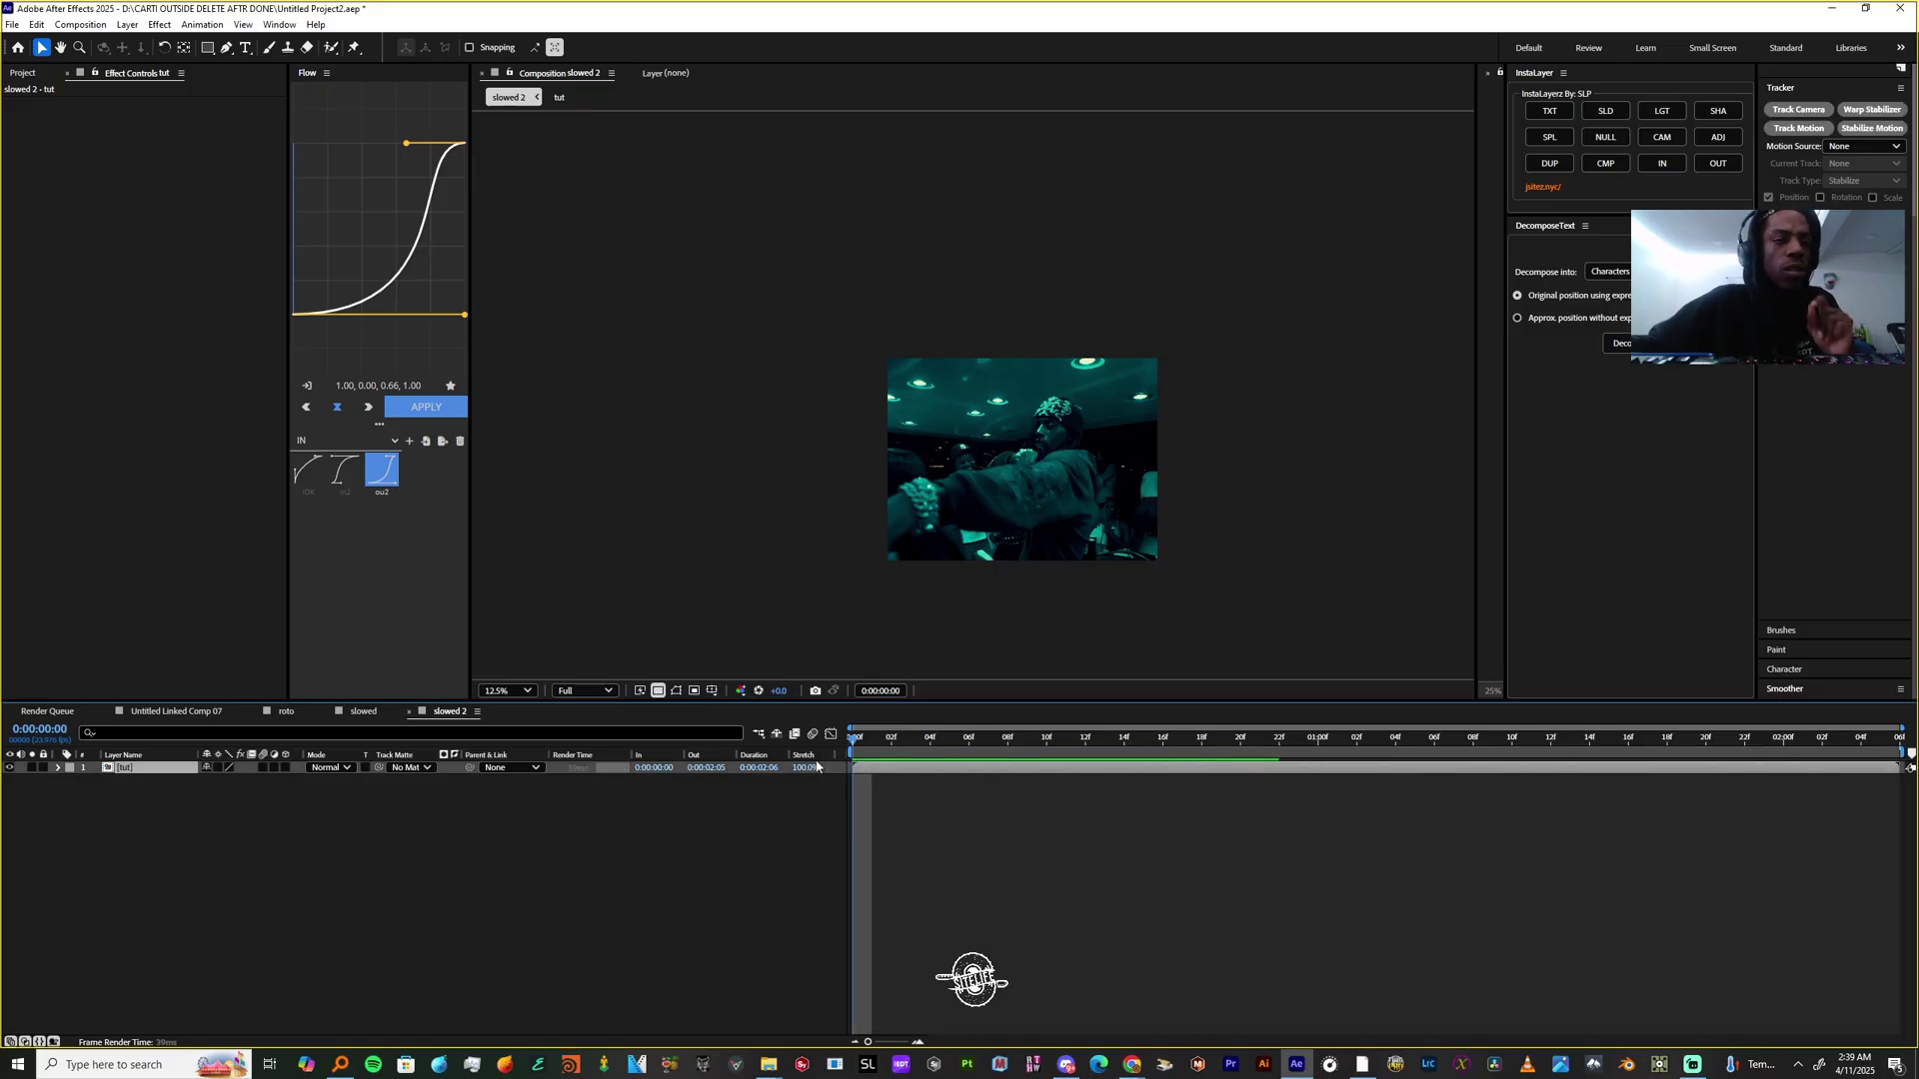
drag(891, 757, 970, 856)
key(Home)
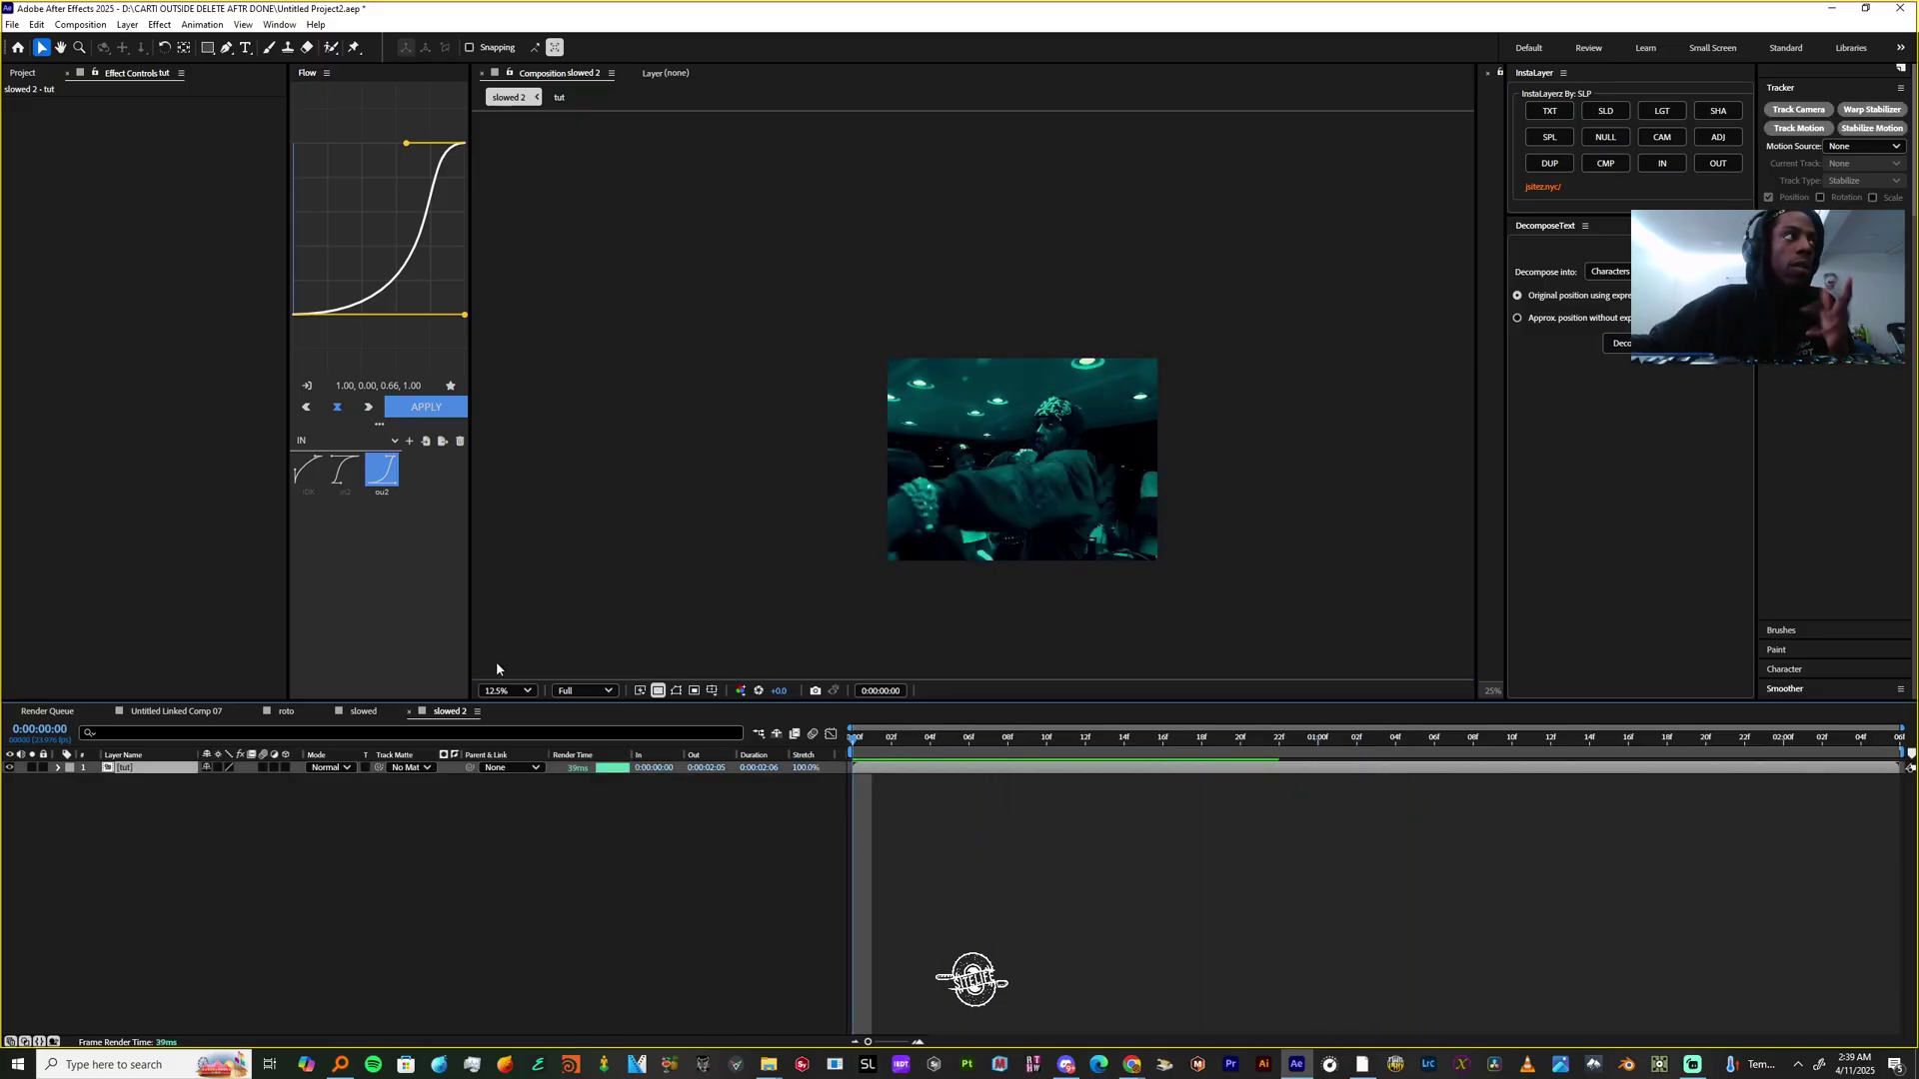
click(585, 690)
click(584, 791)
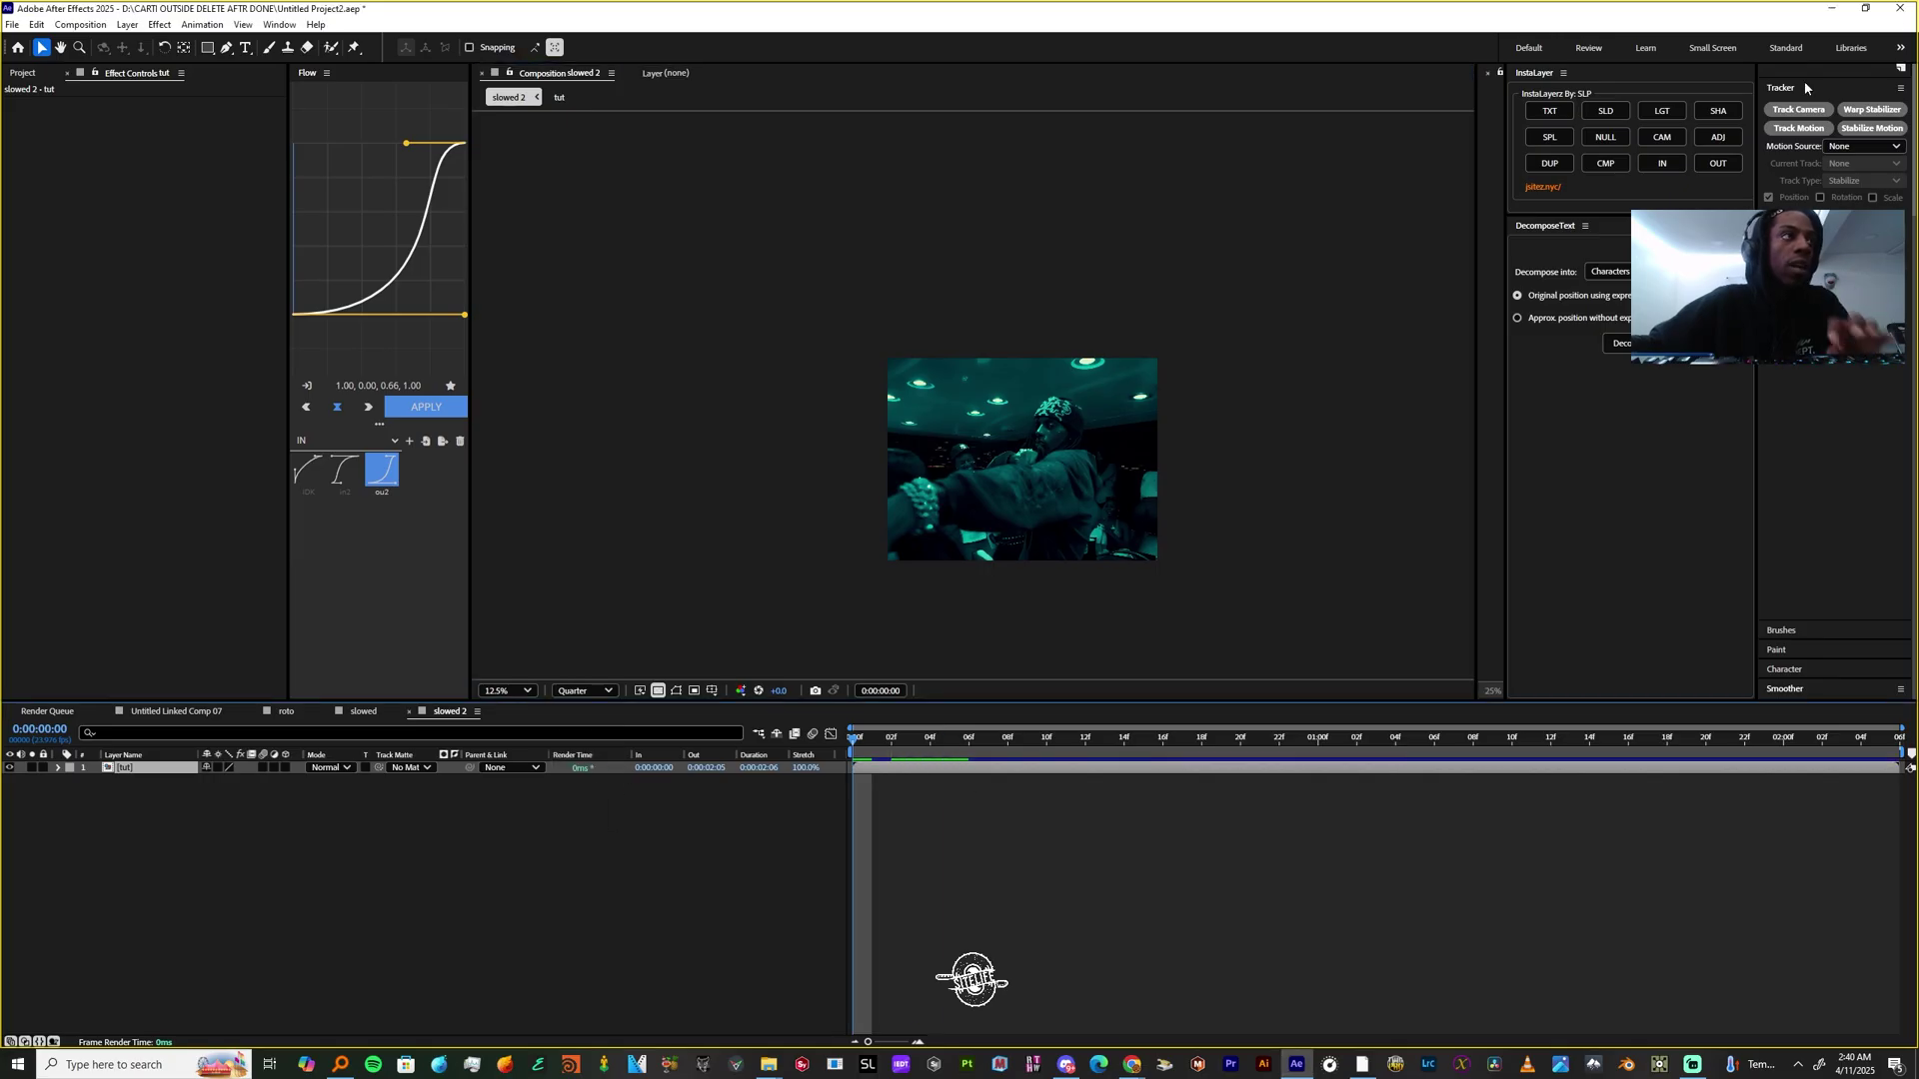
click(1718, 136)
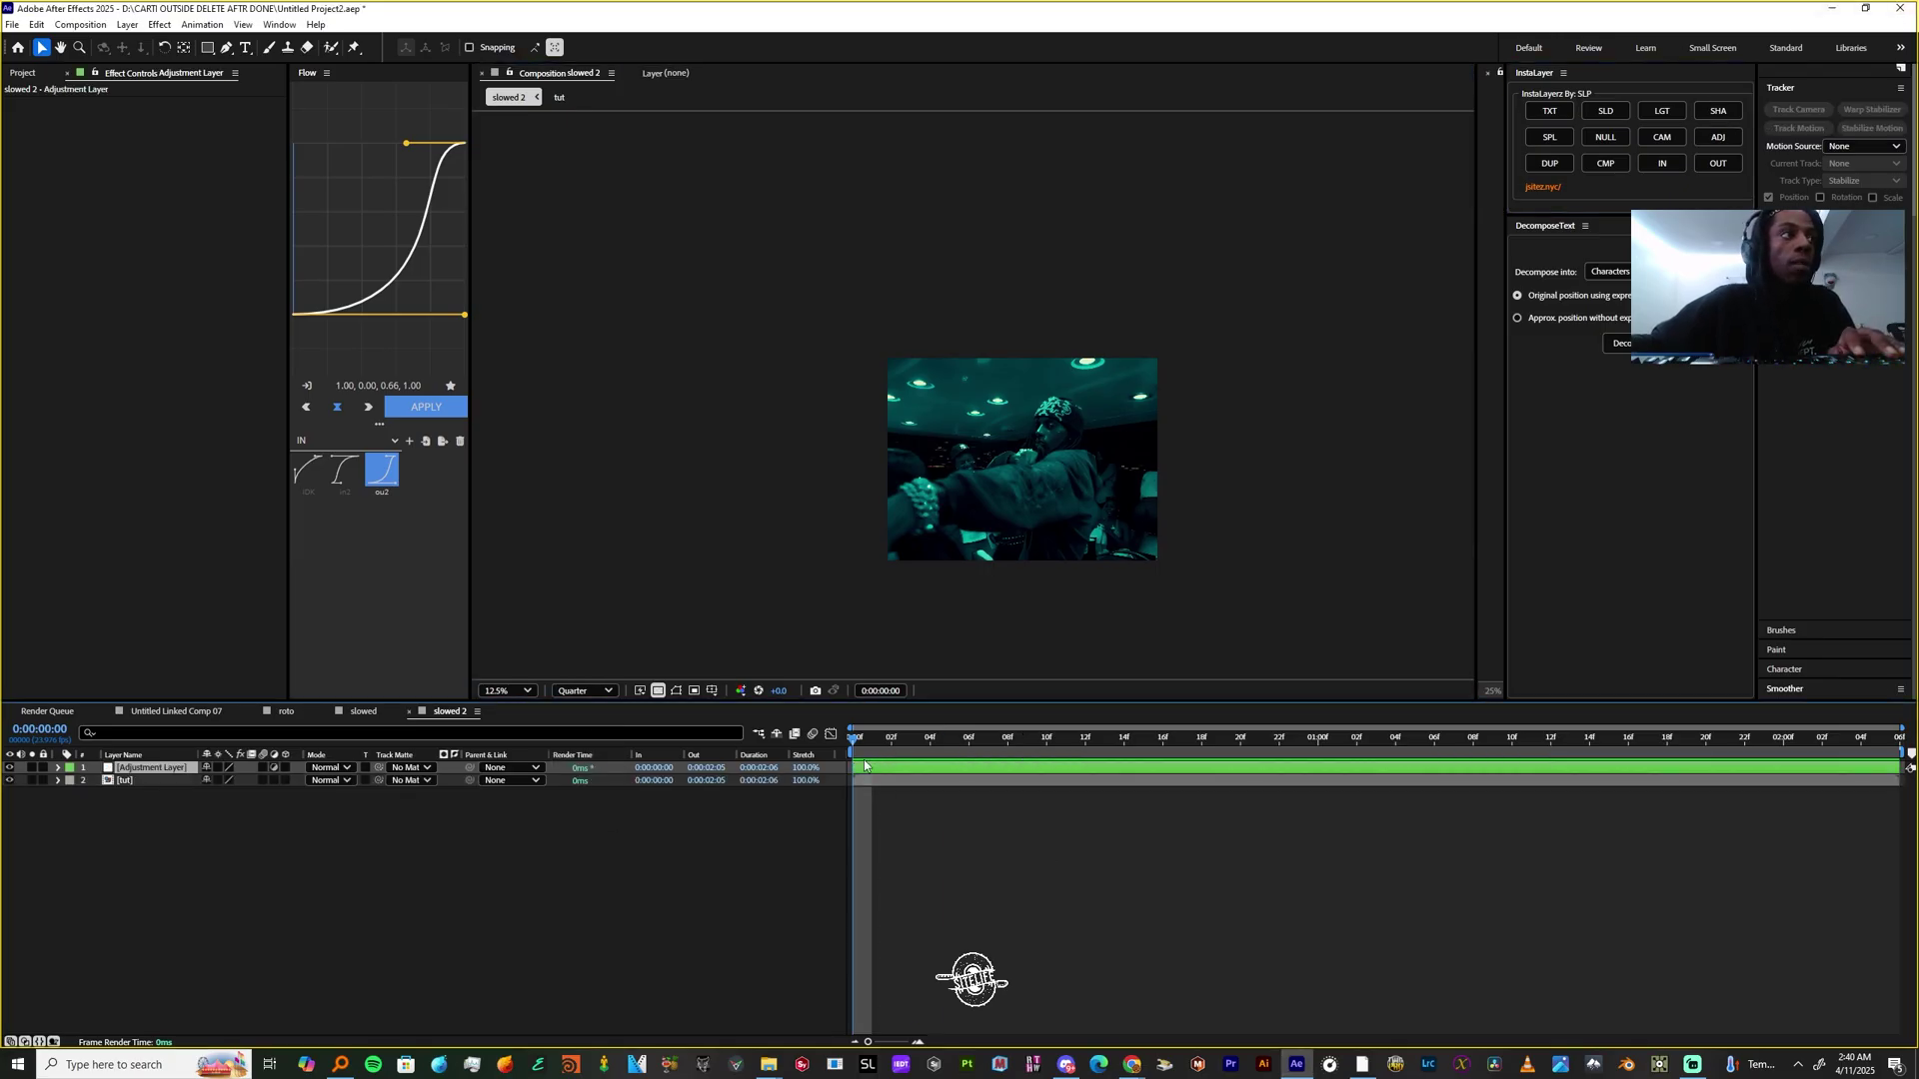
Apply the BCC Lens Flare 3D effect to the adjustment layer
key(ctrl+space)
text(lens fla)
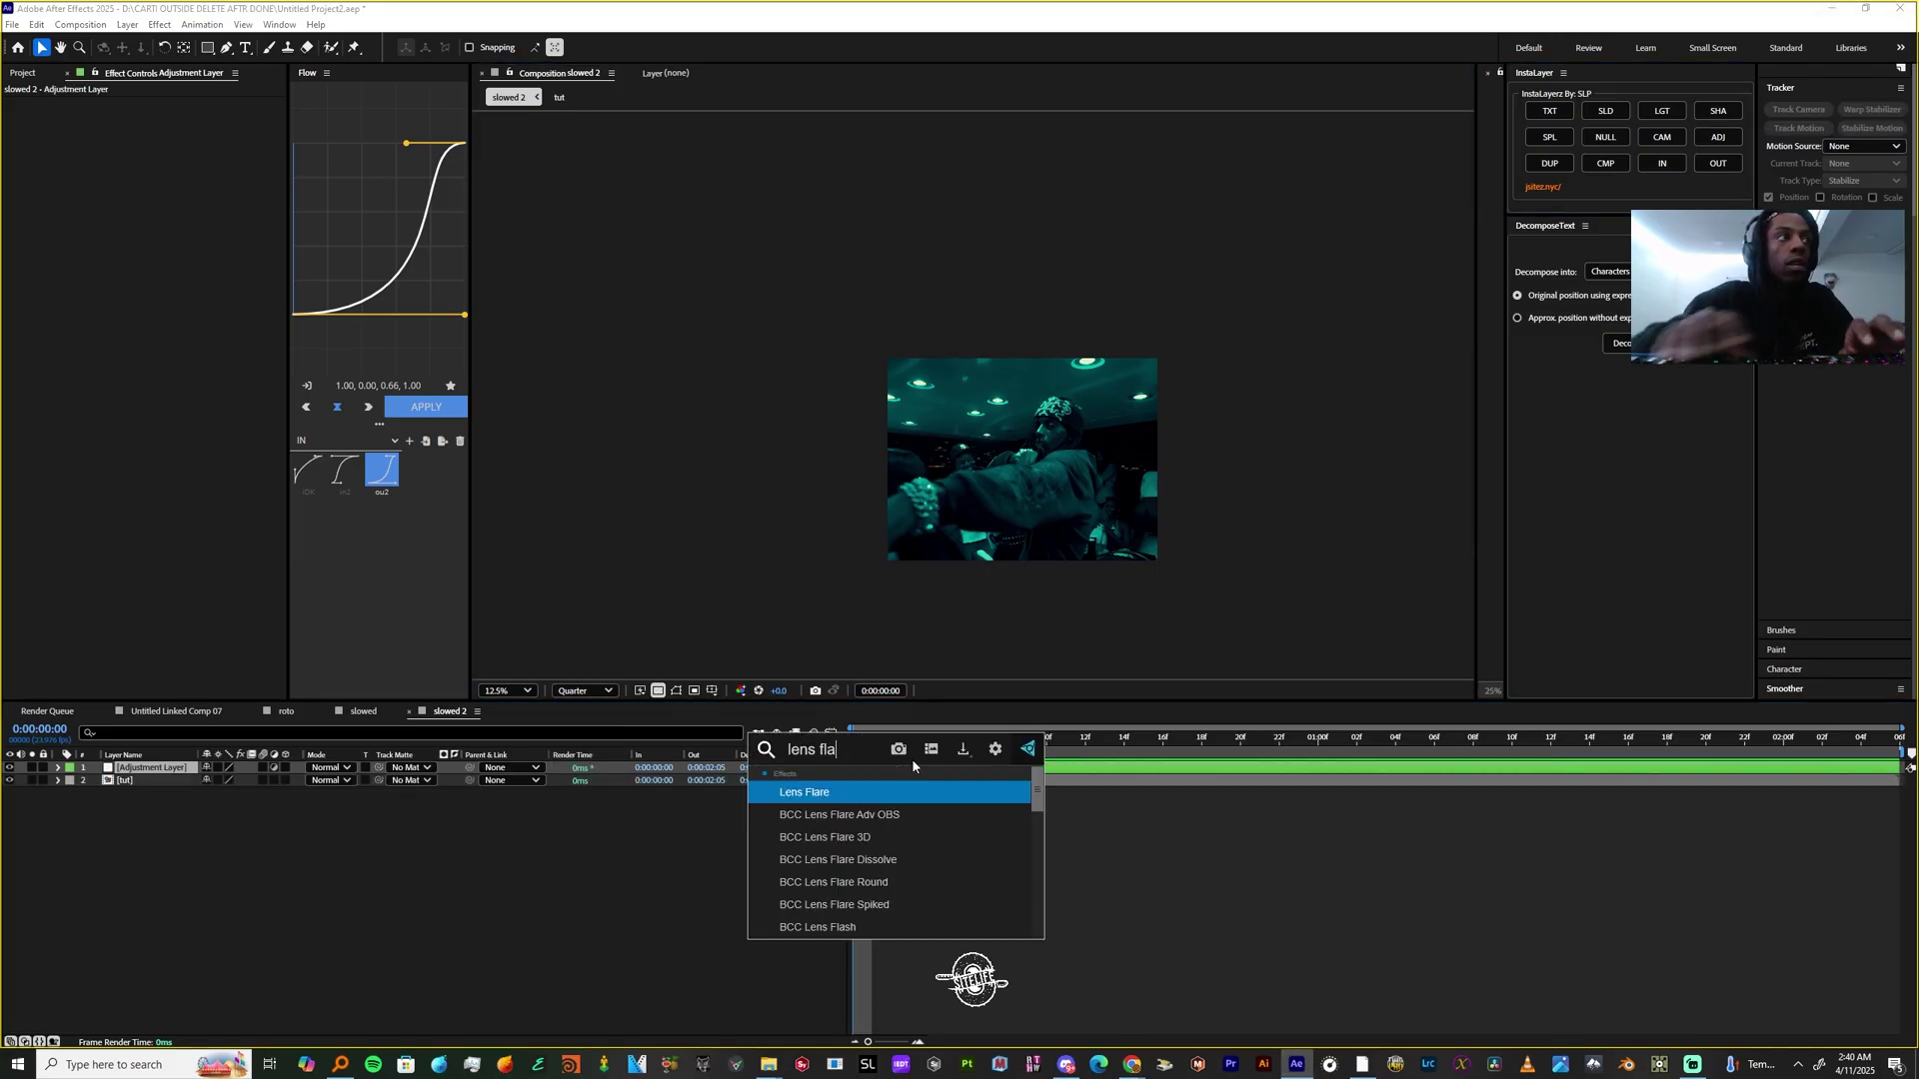
key(Down)
key(Down)
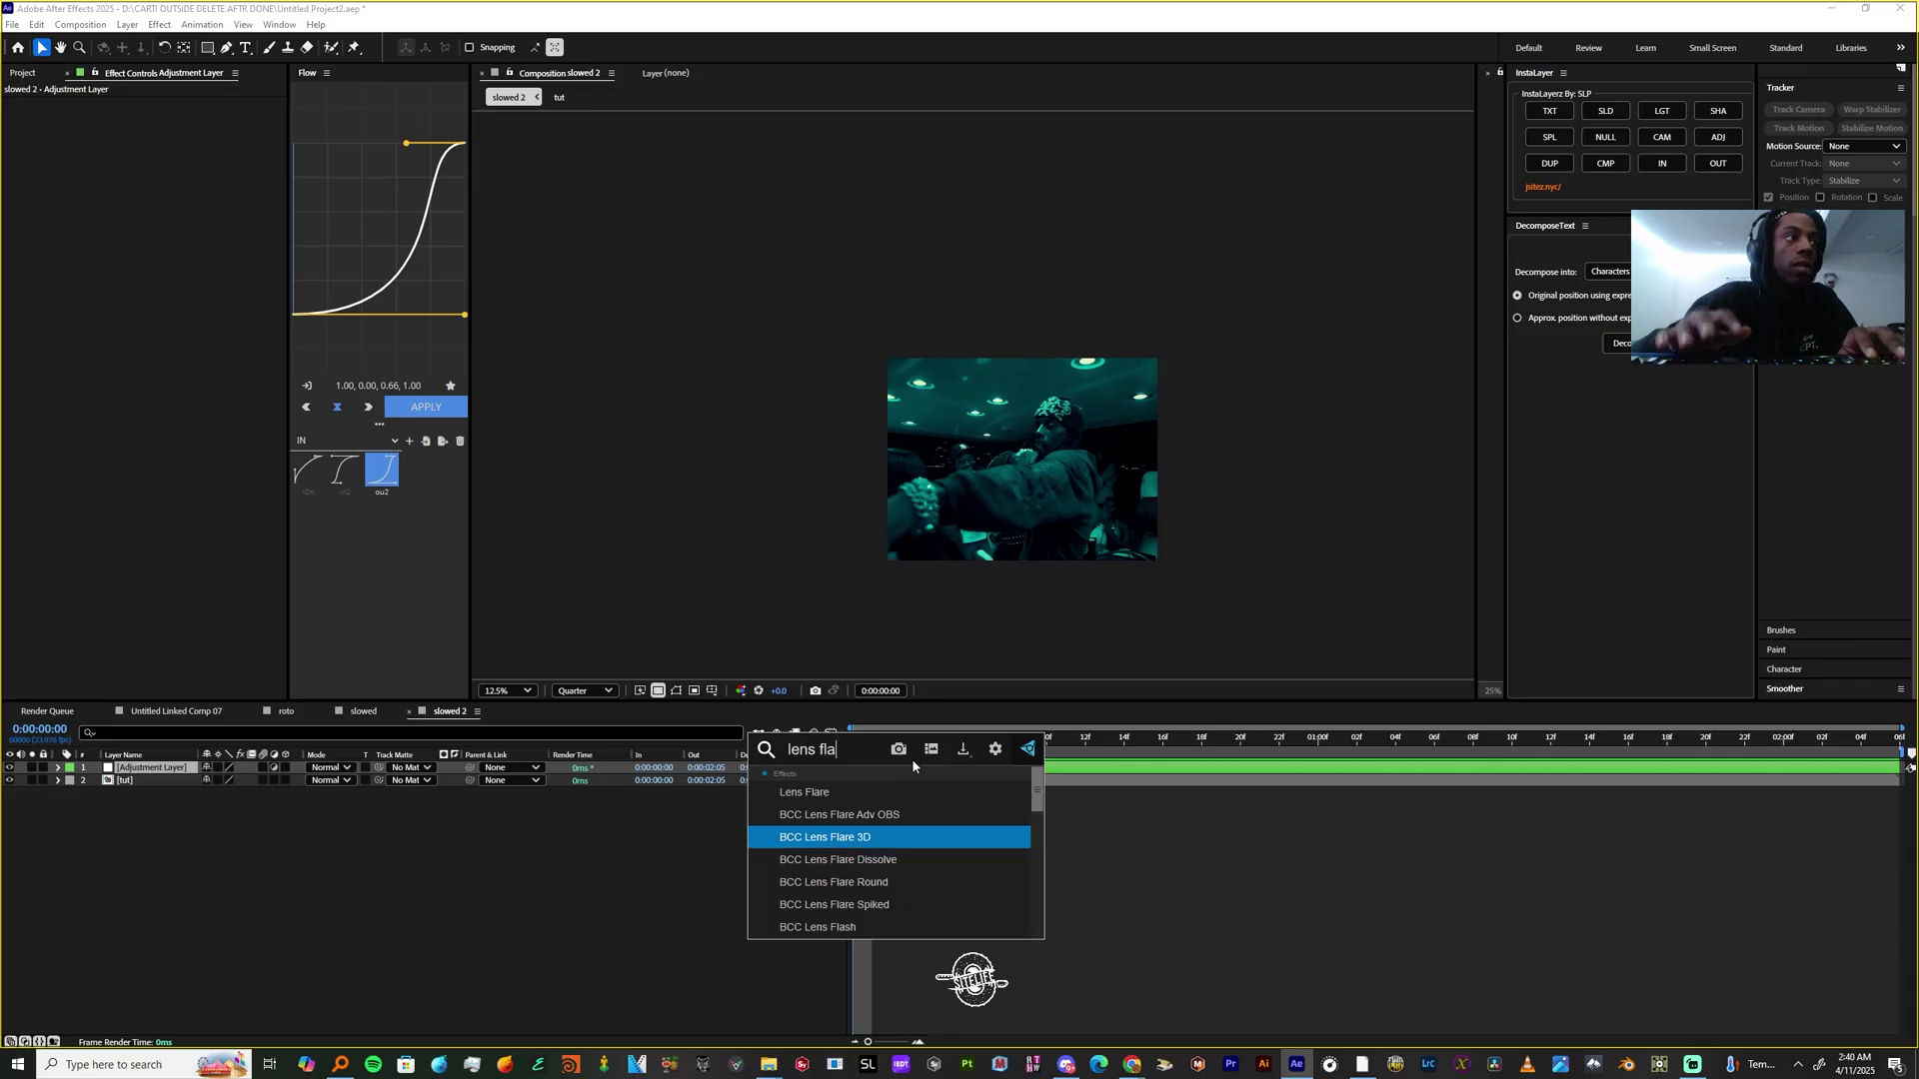
key(Return)
scroll(1130, 489, up, 2)
scroll(1130, 488, down, 2)
drag(1130, 489, 1052, 475)
scroll(866, 414, up, 1)
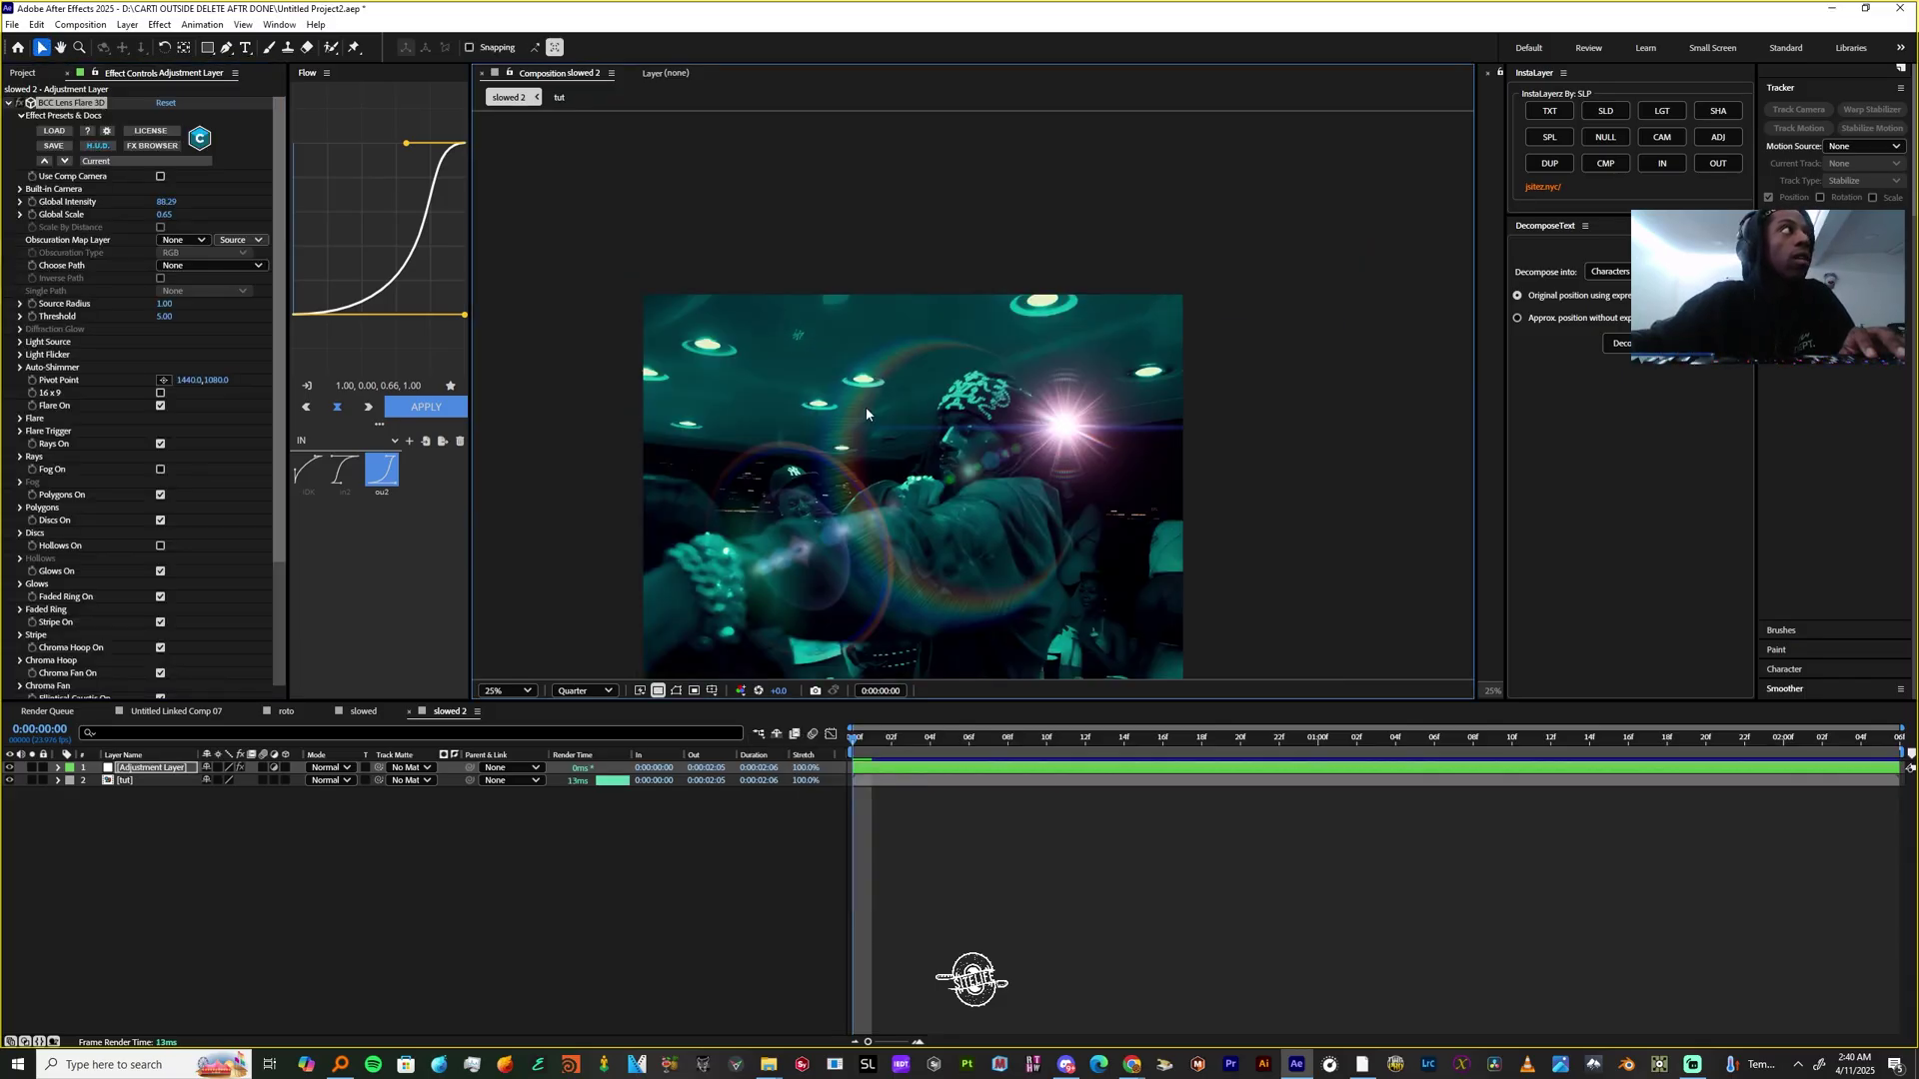
Load the BrightFoggyFlare.bsp preset for the lens flare and set its Obscuration Map Layer to tut
click(96, 163)
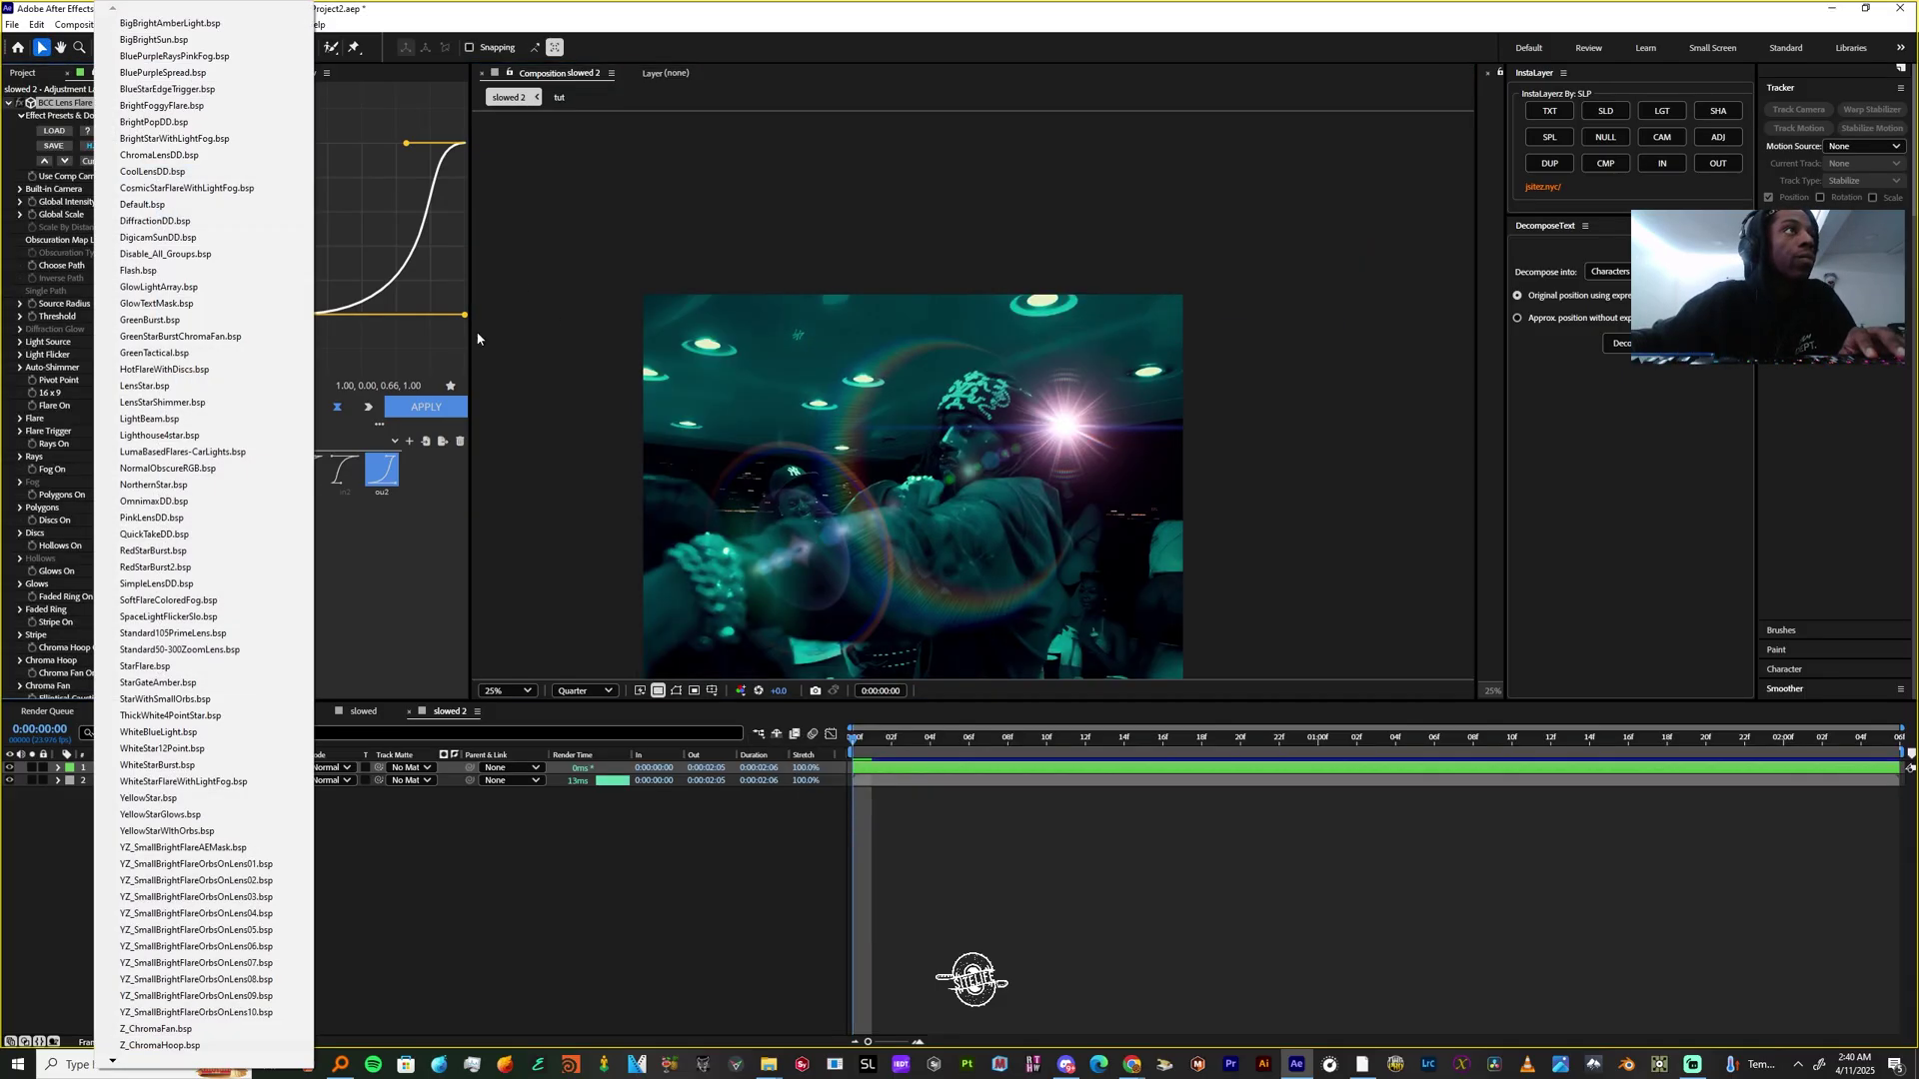
click(157, 764)
click(116, 161)
click(220, 274)
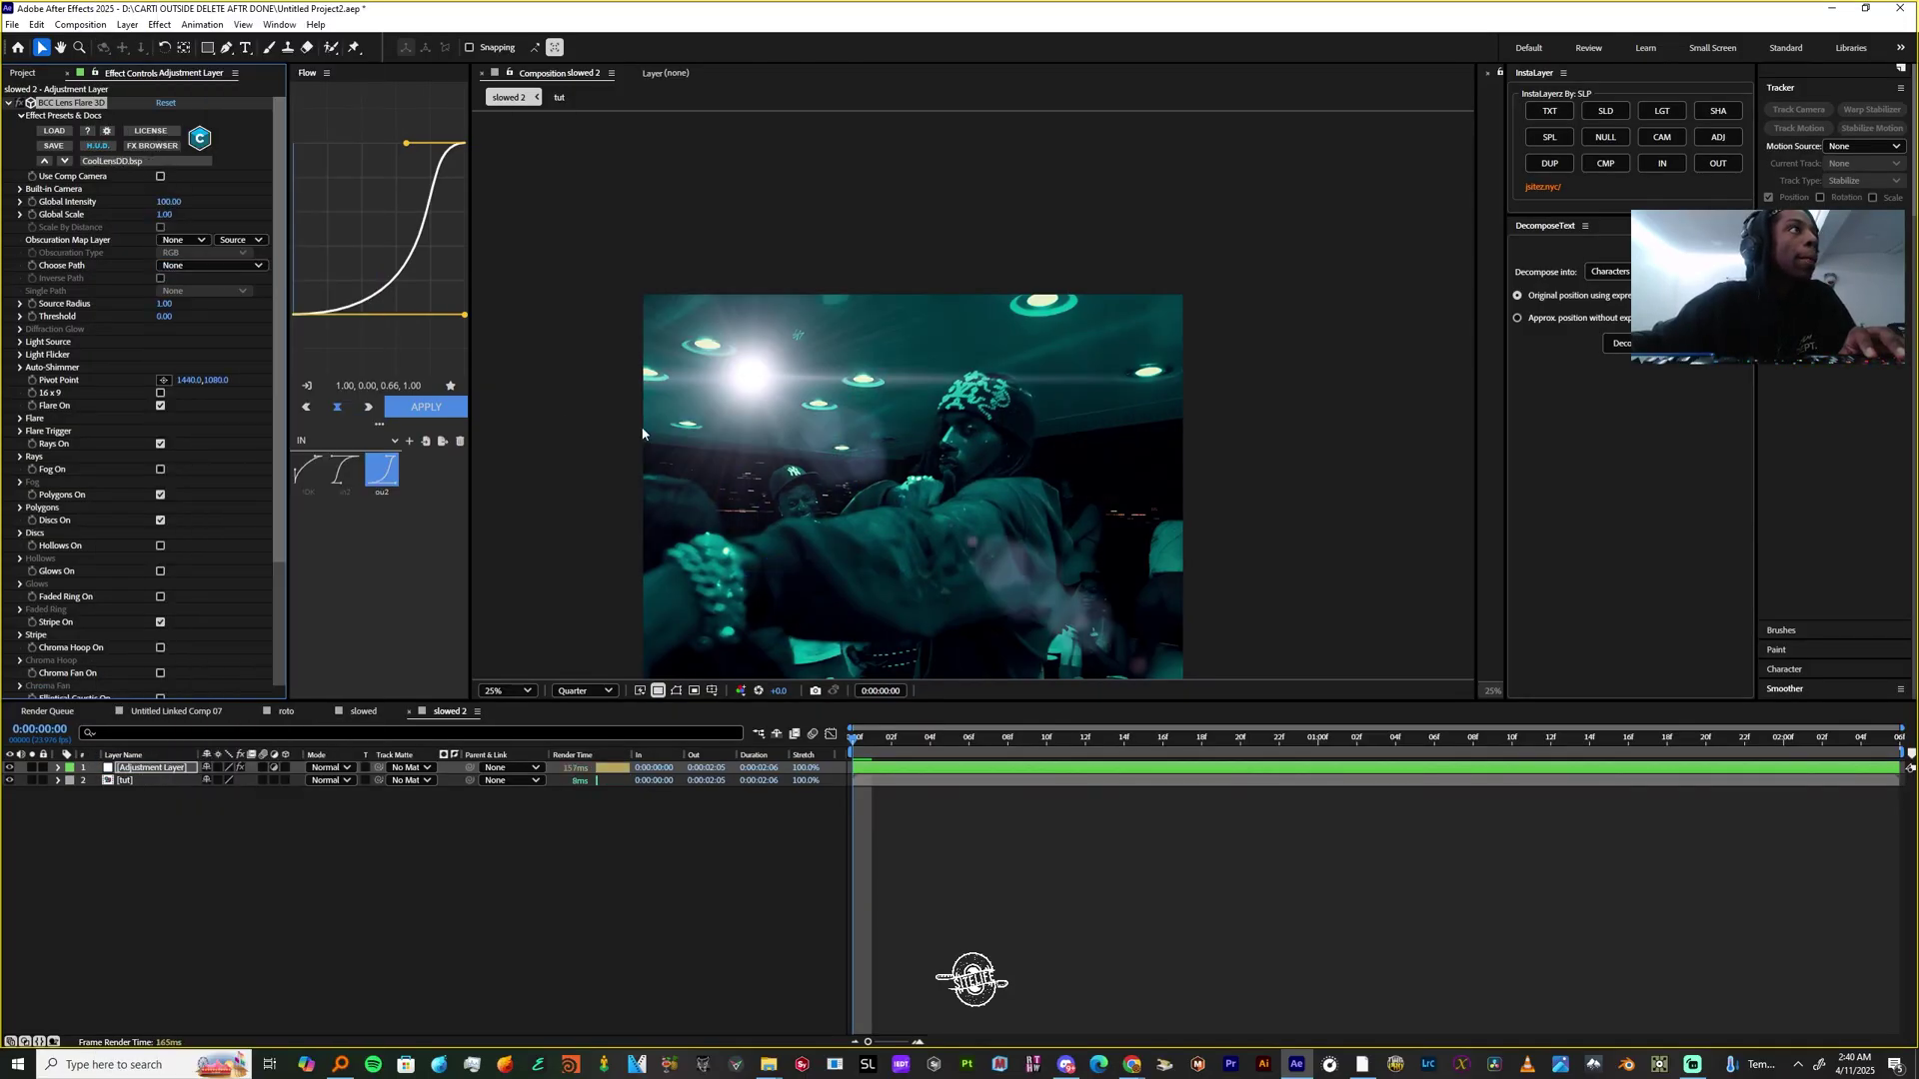
scroll(949, 471, down, 1)
scroll(949, 471, up, 1)
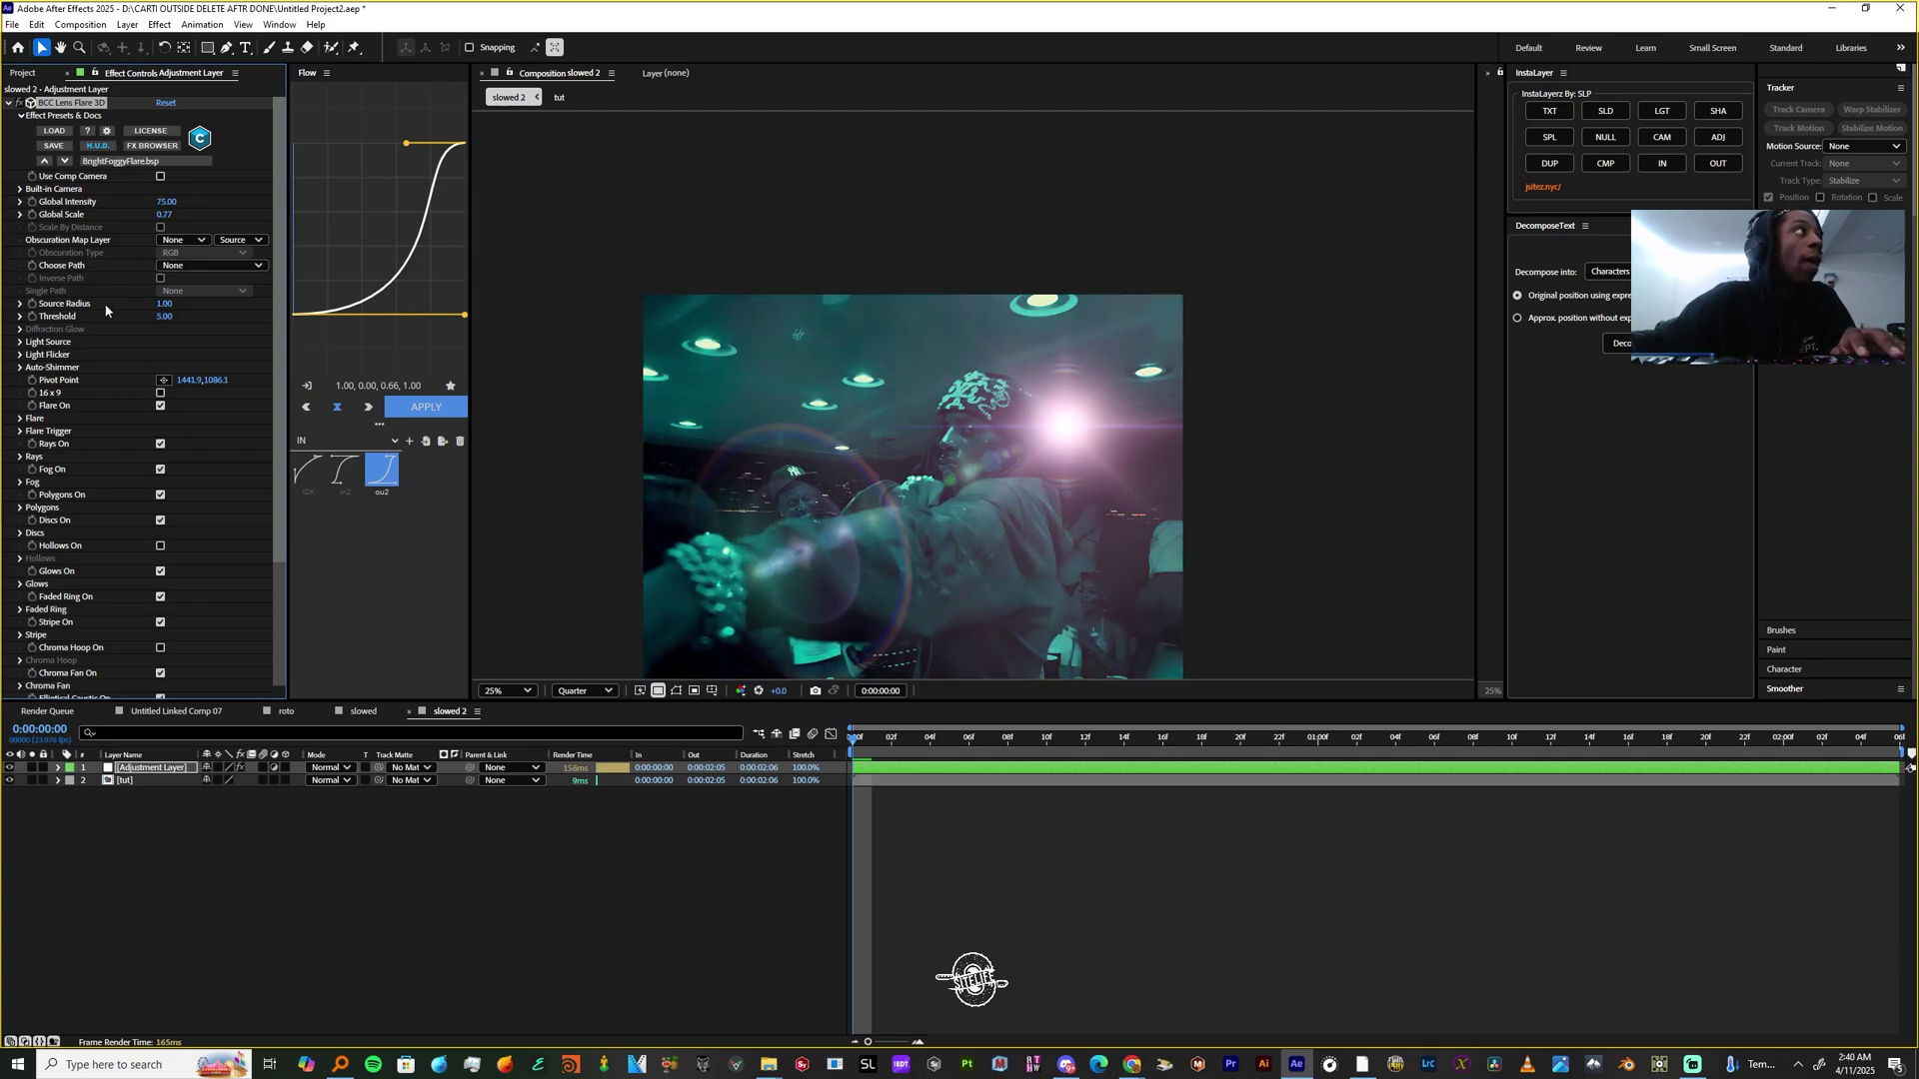
click(190, 244)
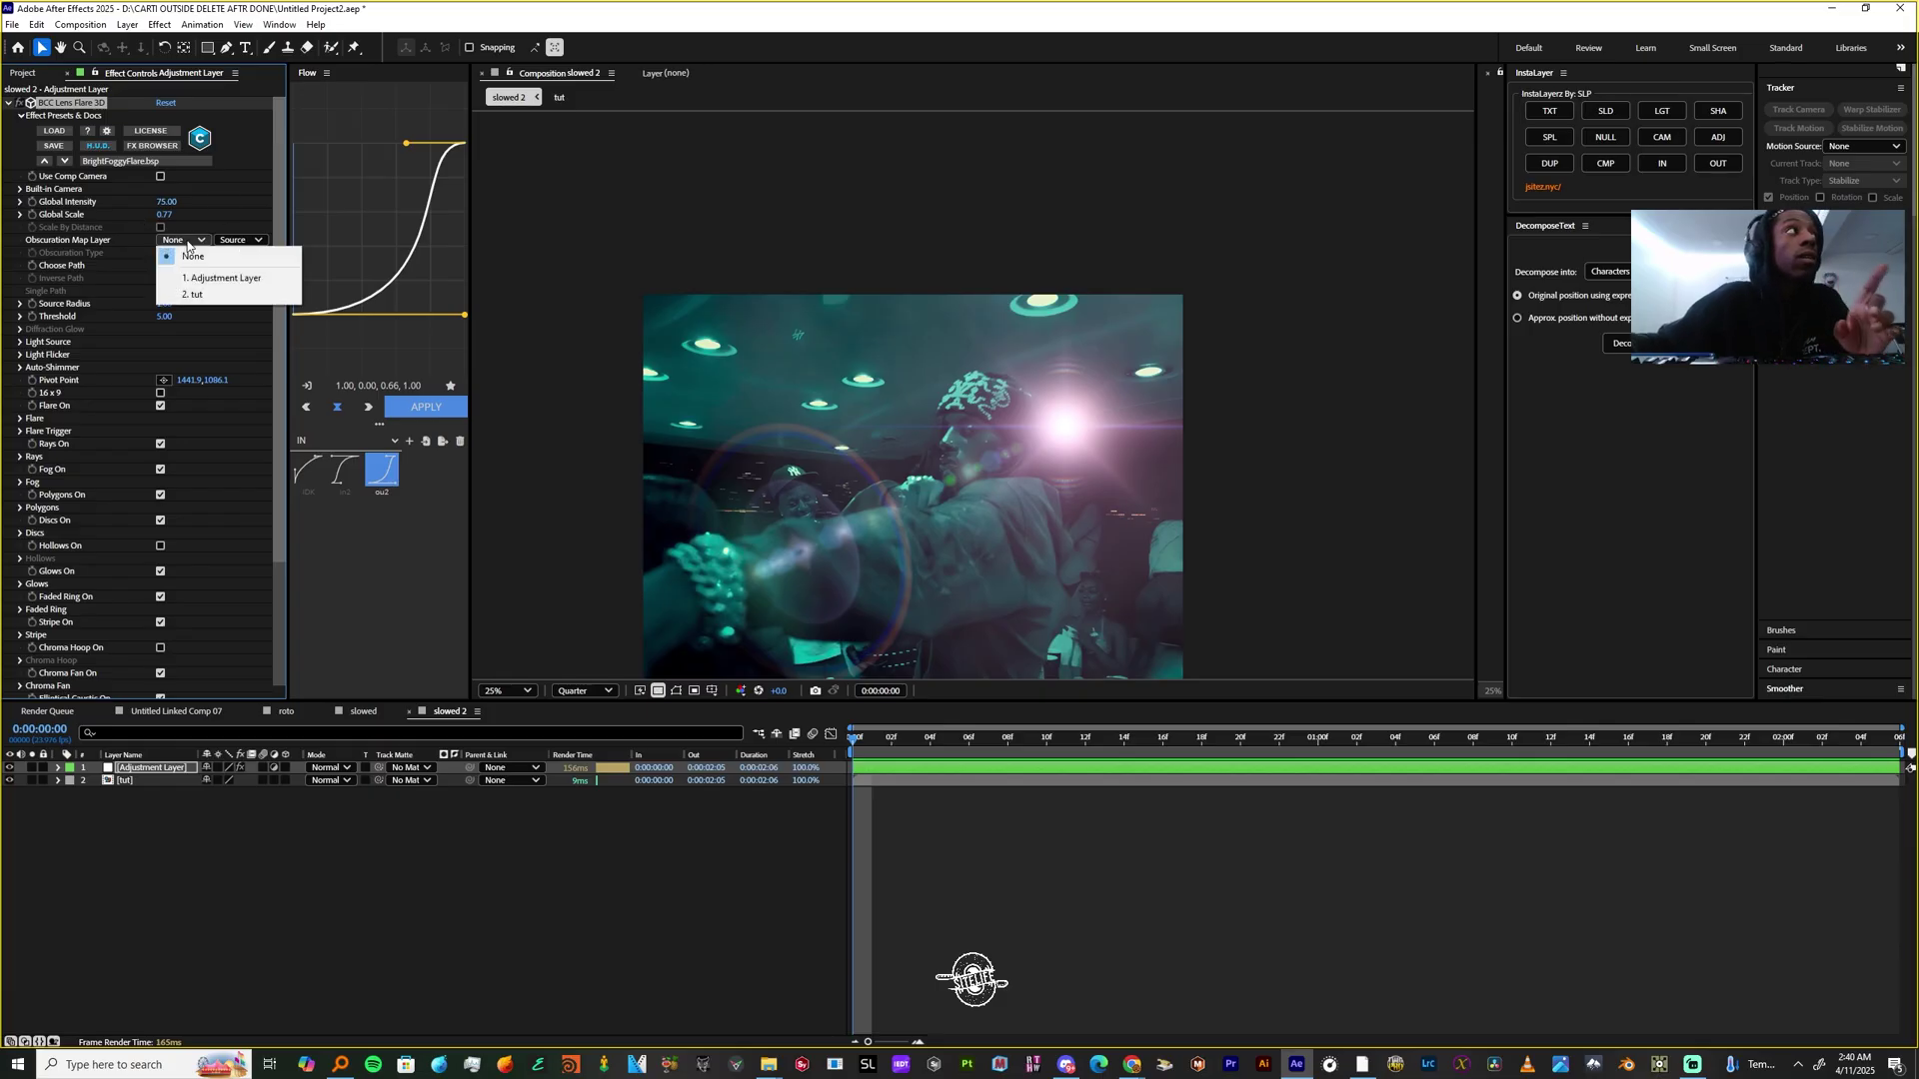
click(188, 298)
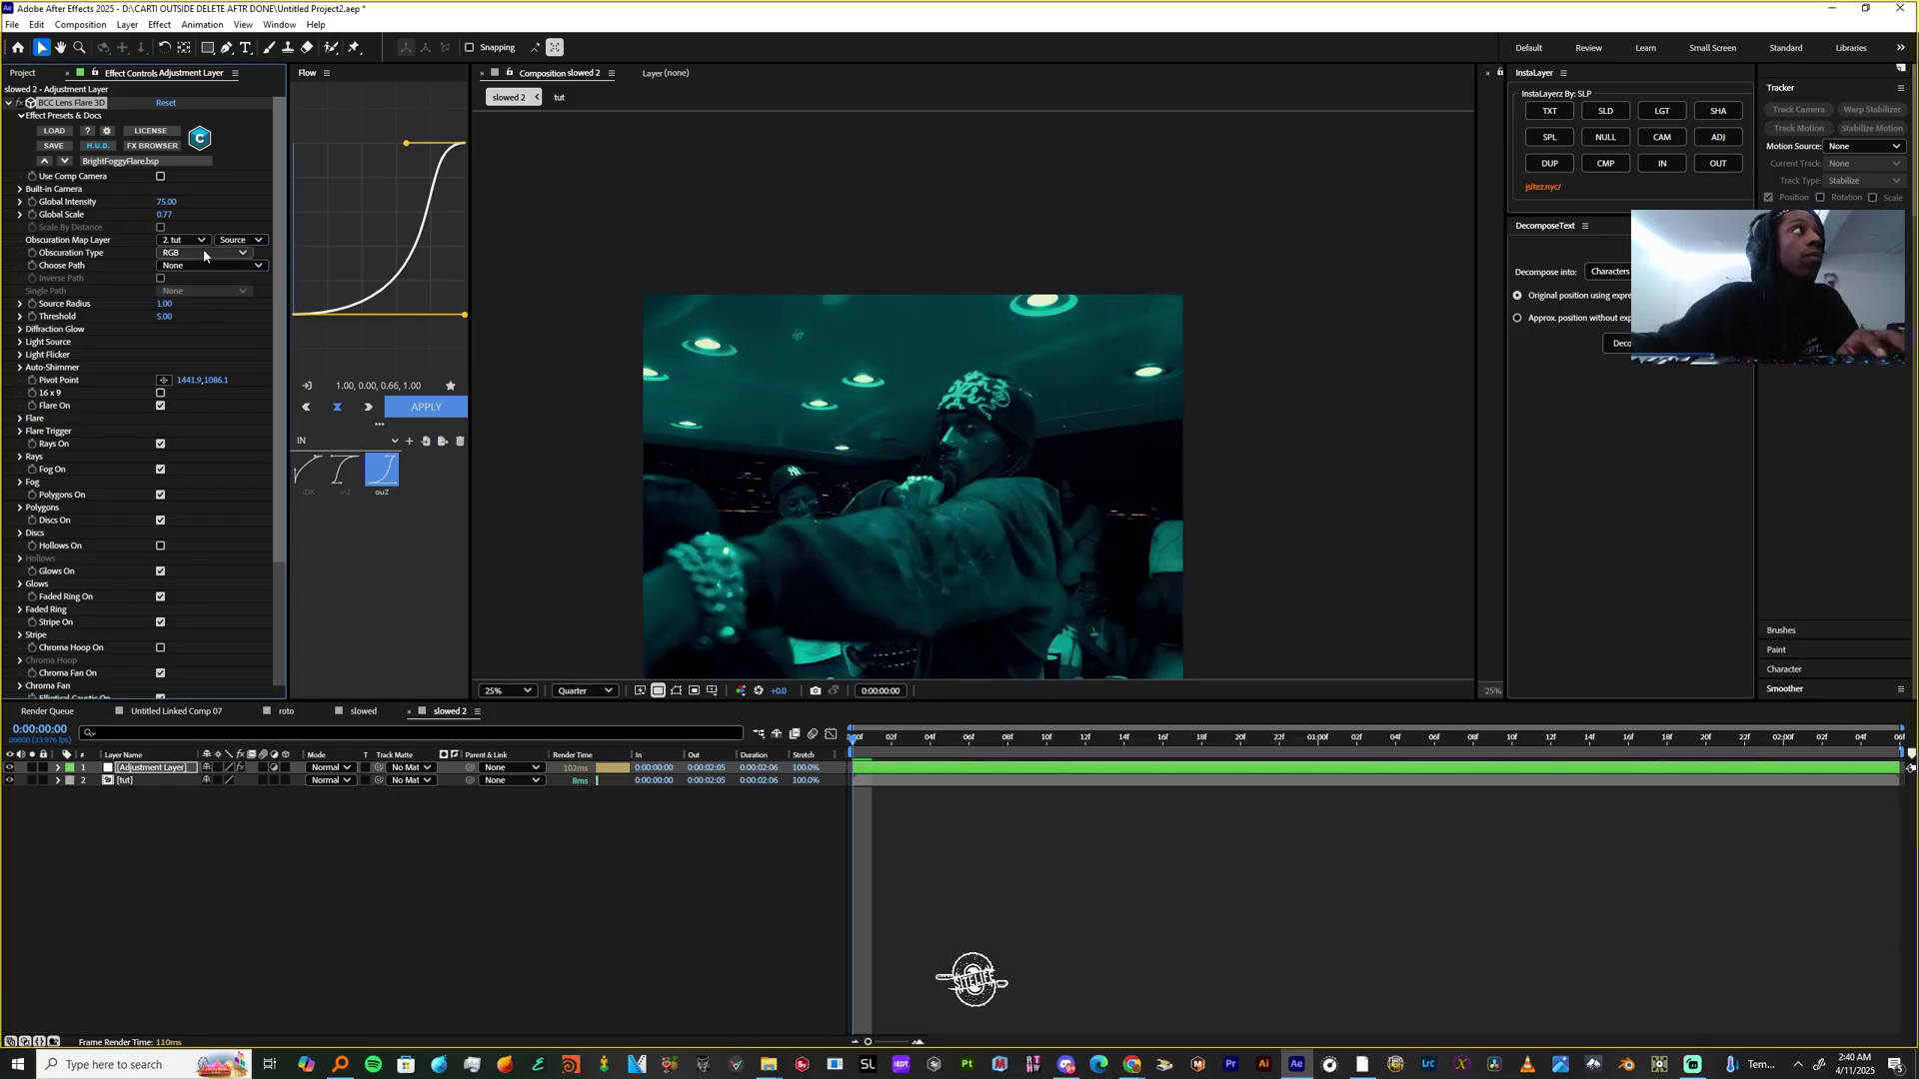
Set the preview resolution to Full and open the lens flare's Mocha motion tracker
scroll(180, 300, down, 4)
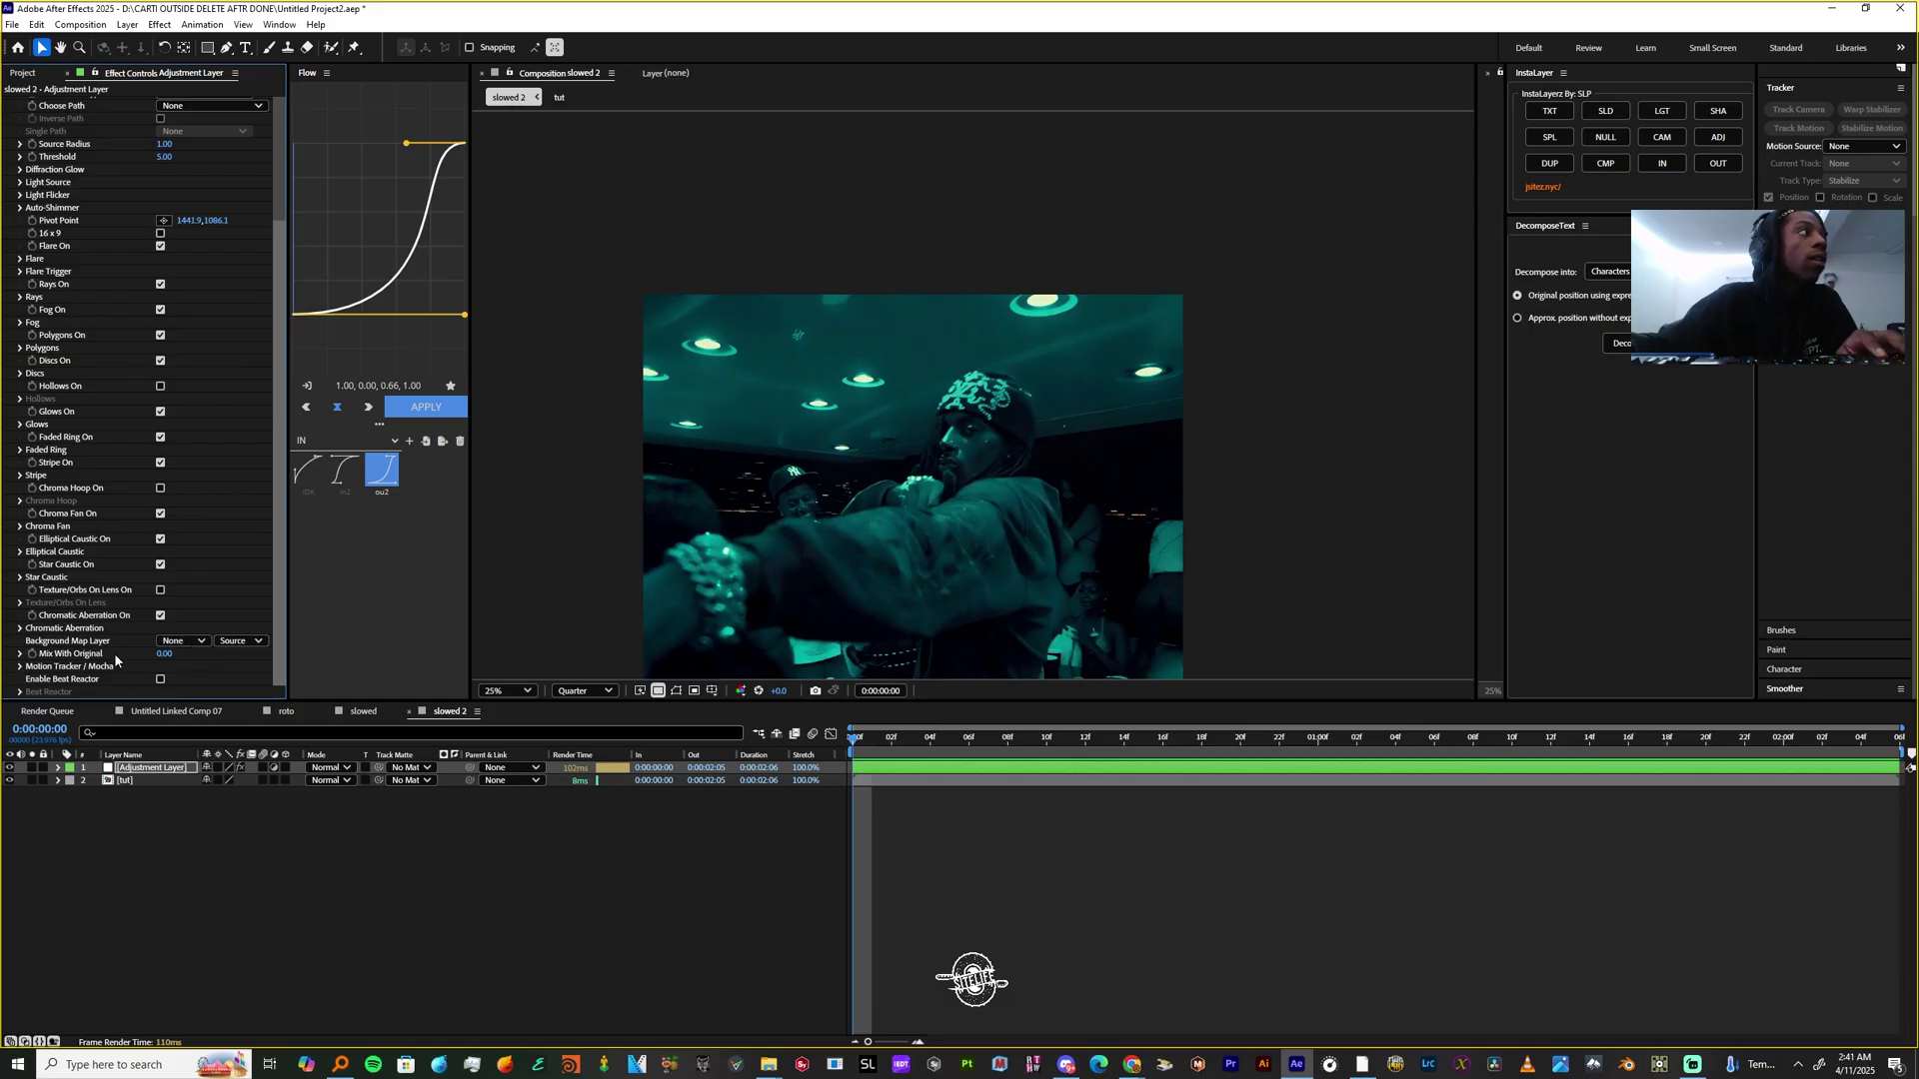
click(19, 667)
scroll(177, 629, down, 3)
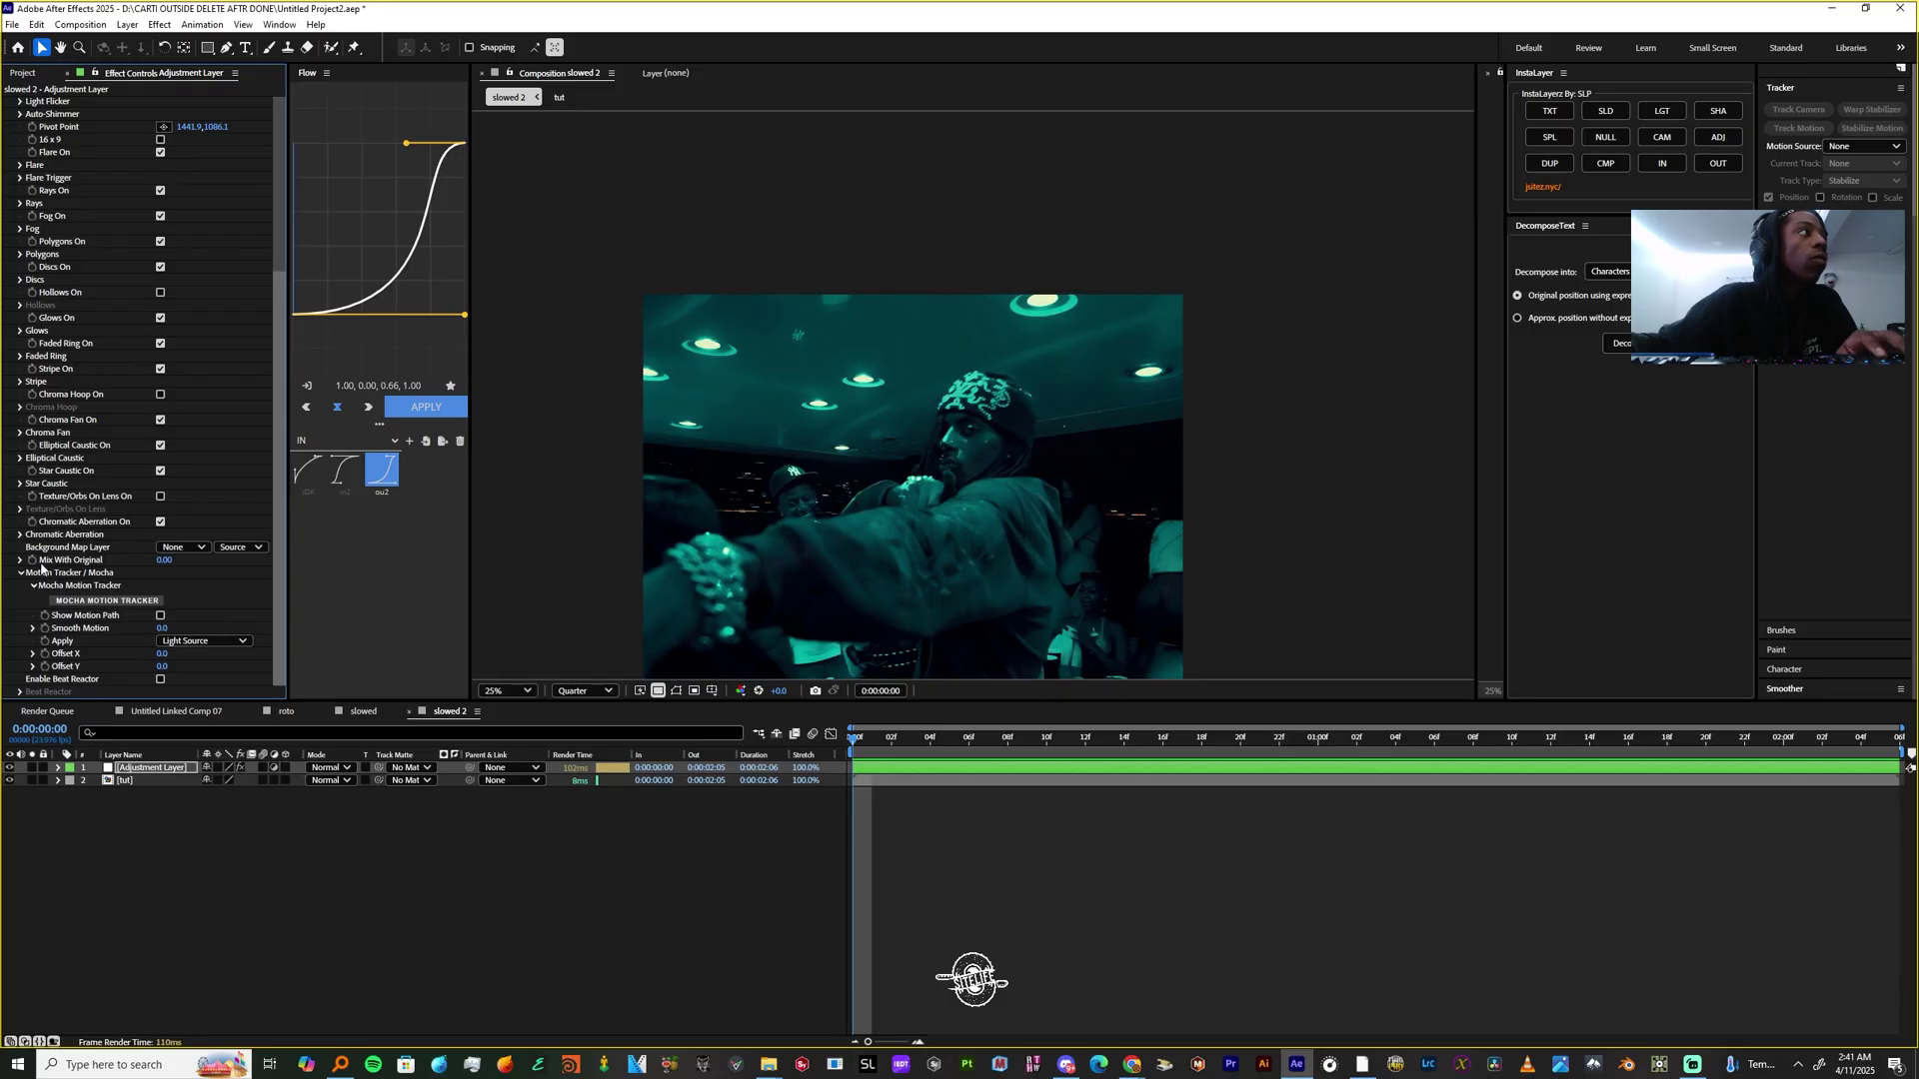
click(583, 690)
click(578, 739)
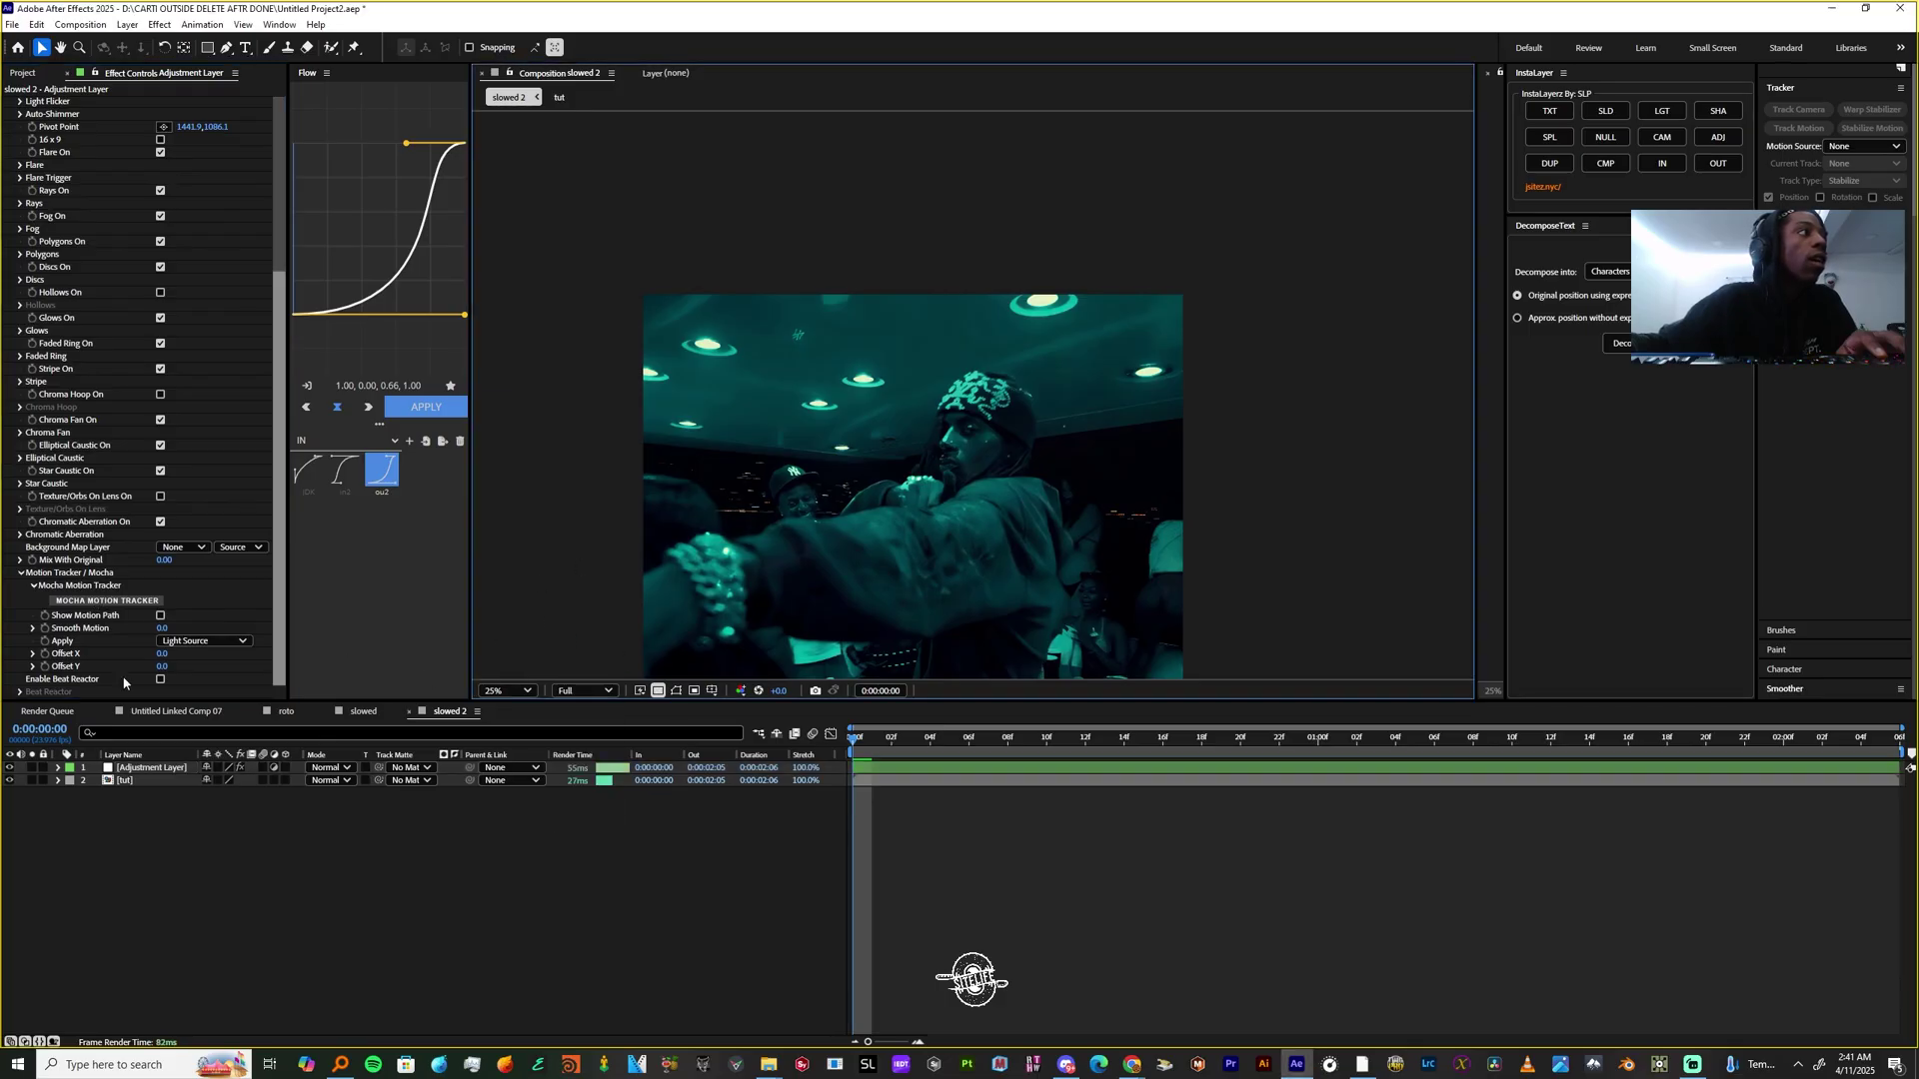
click(107, 599)
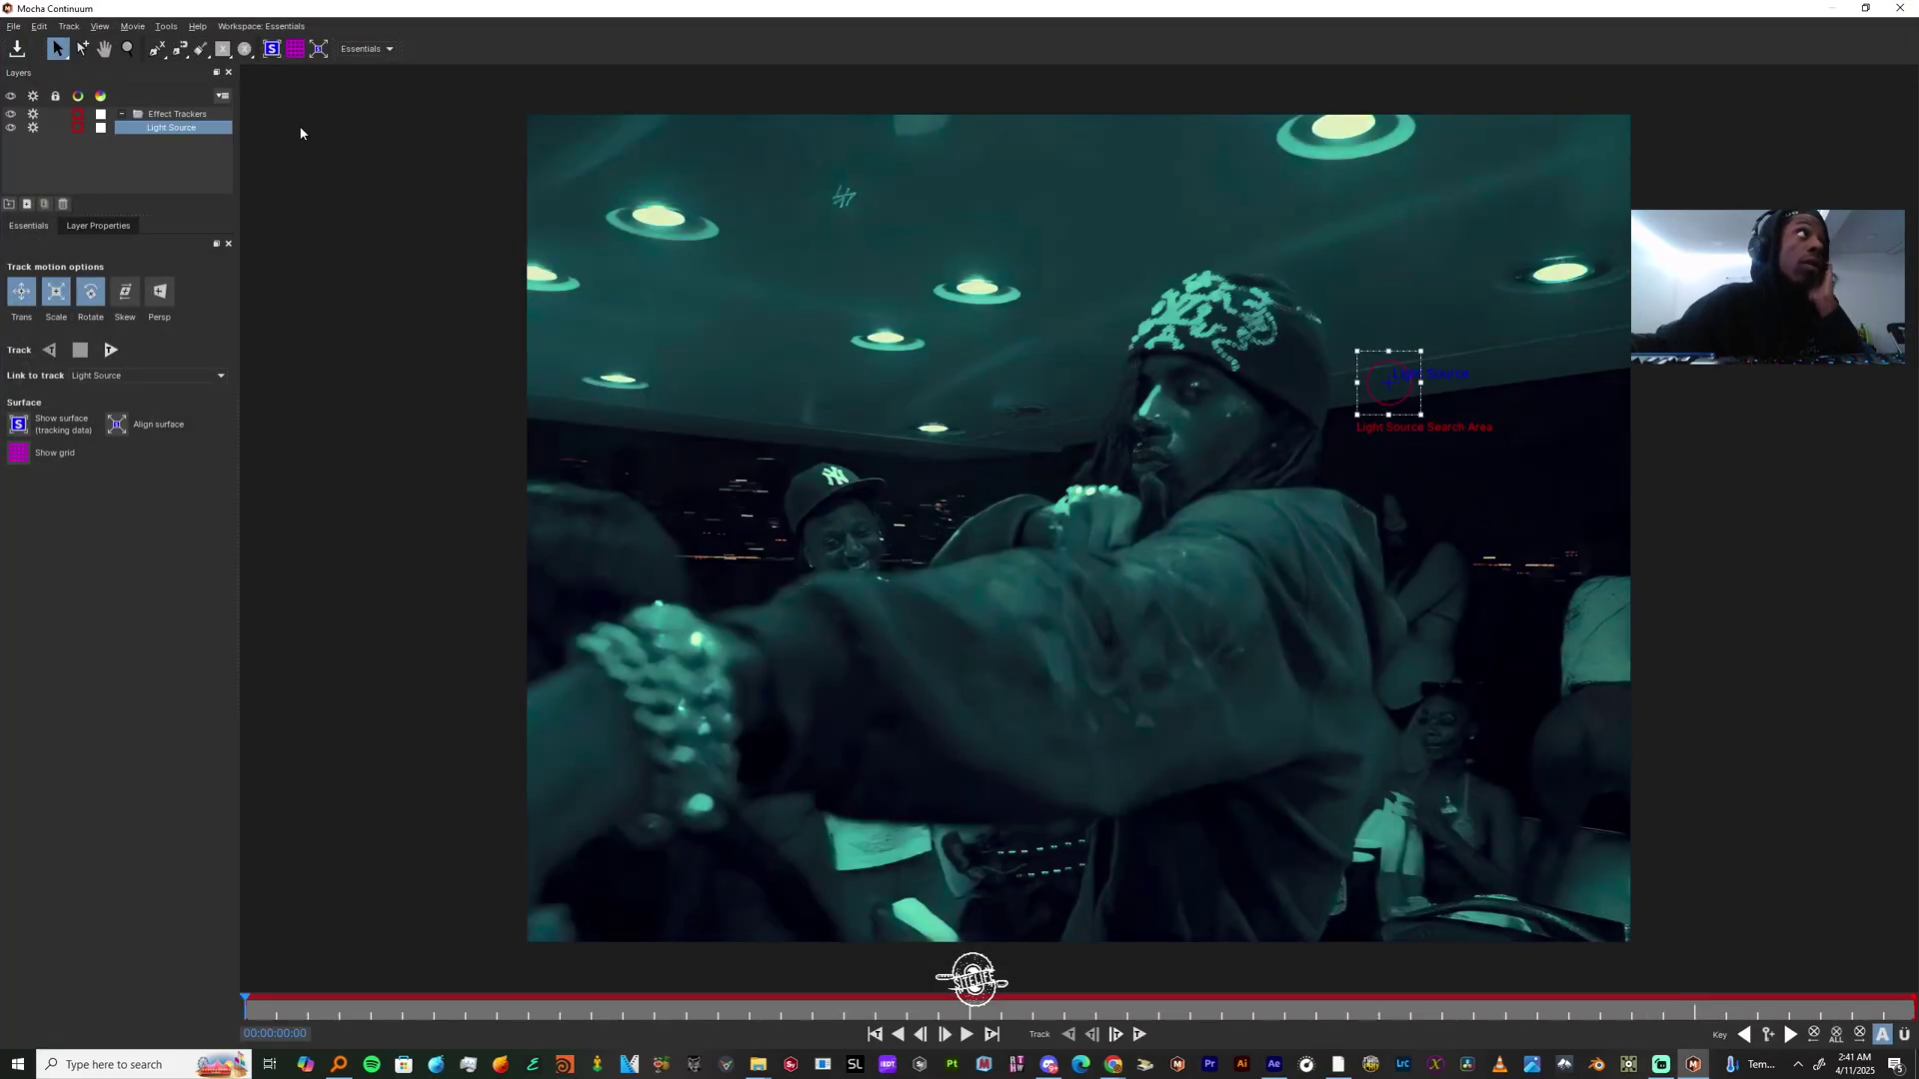
Try outlining the small ceiling light above the man in the cap with a new spline tracking layer
click(156, 48)
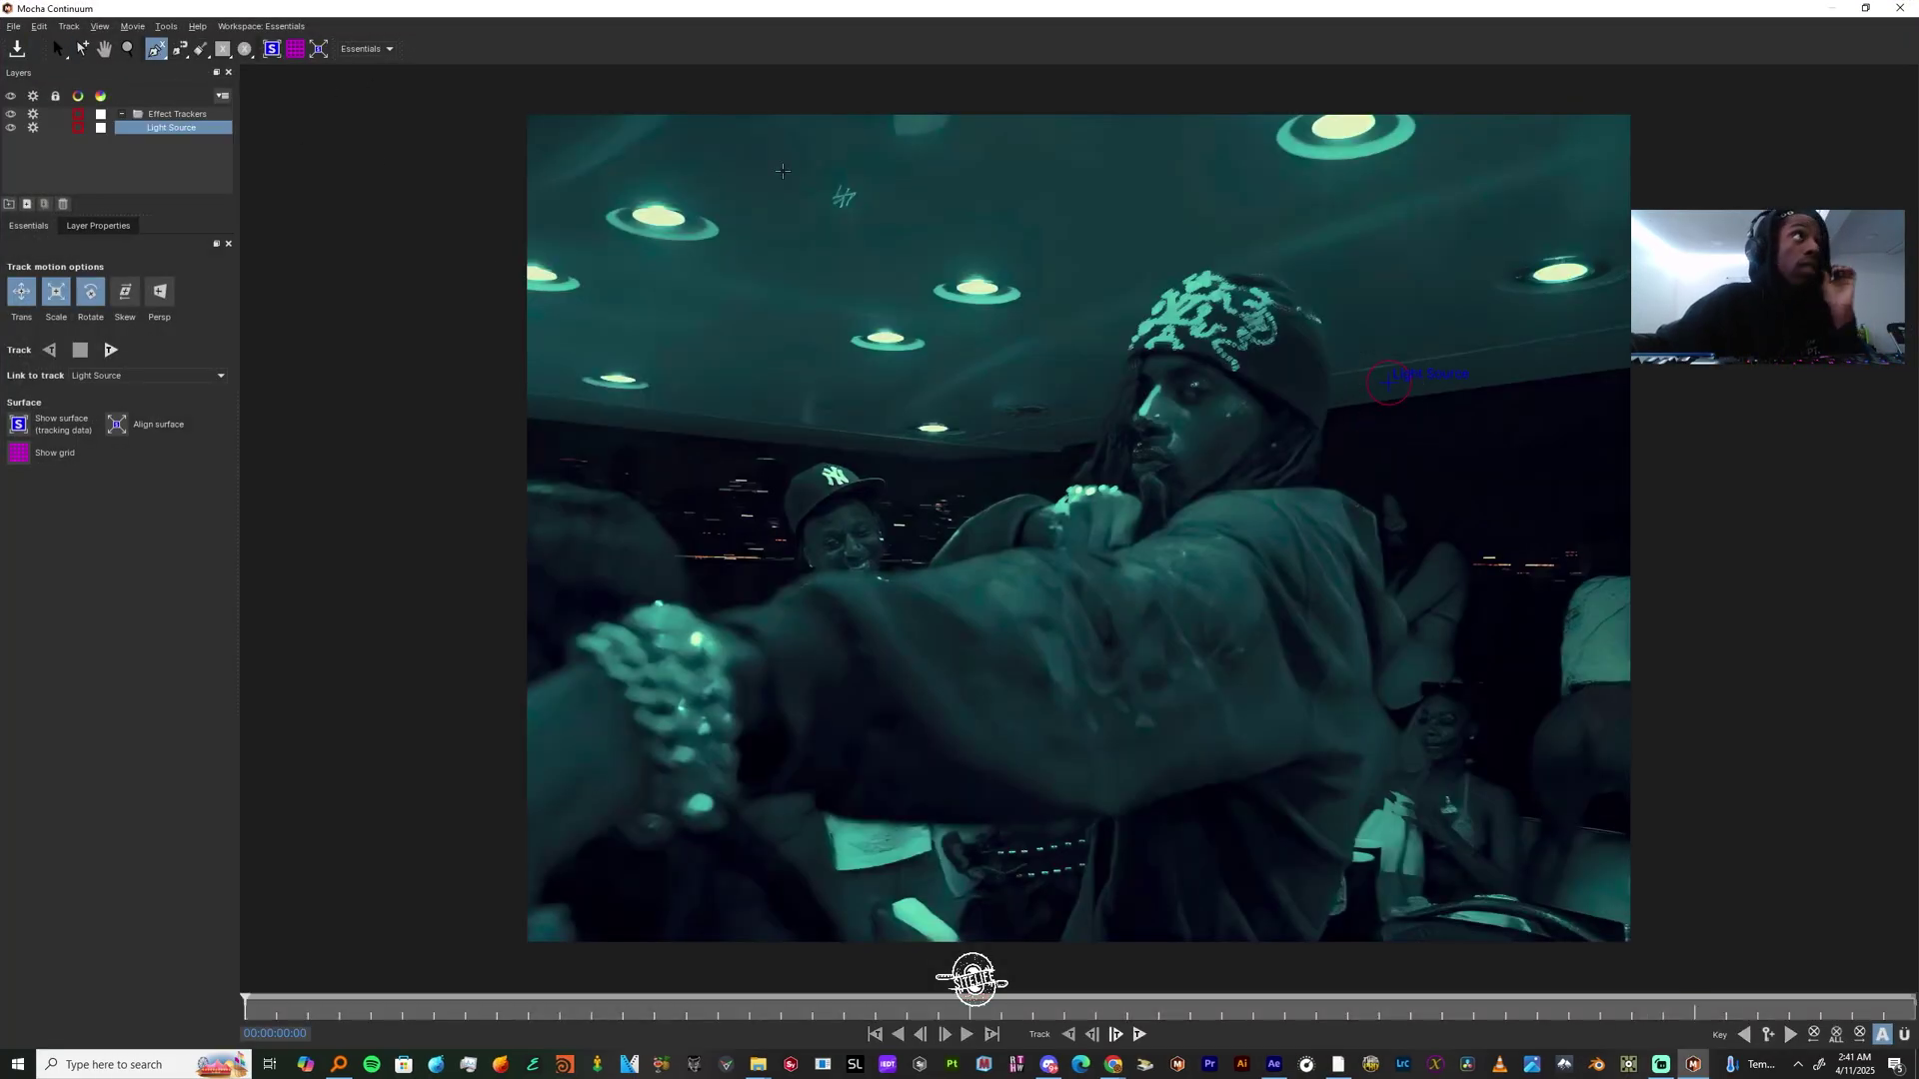
click(860, 349)
click(887, 336)
click(926, 344)
click(897, 348)
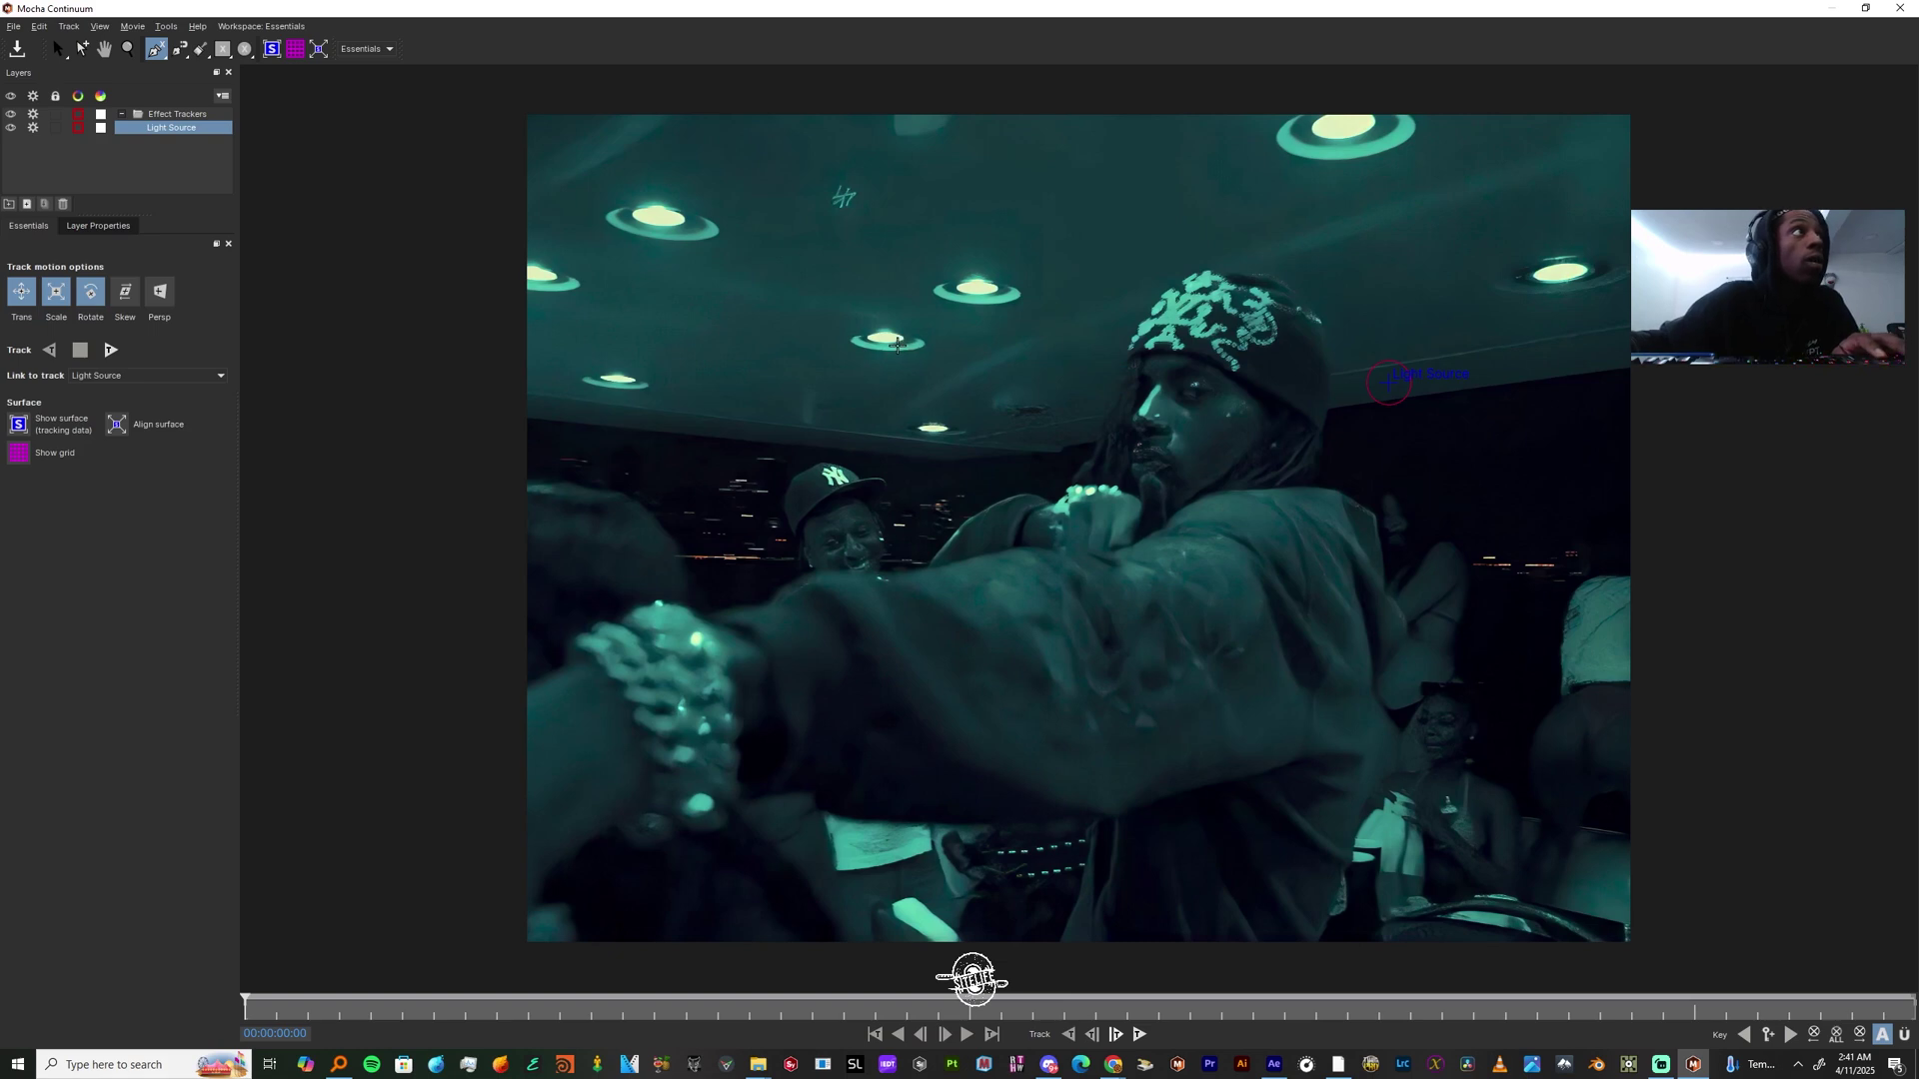
right_click(888, 345)
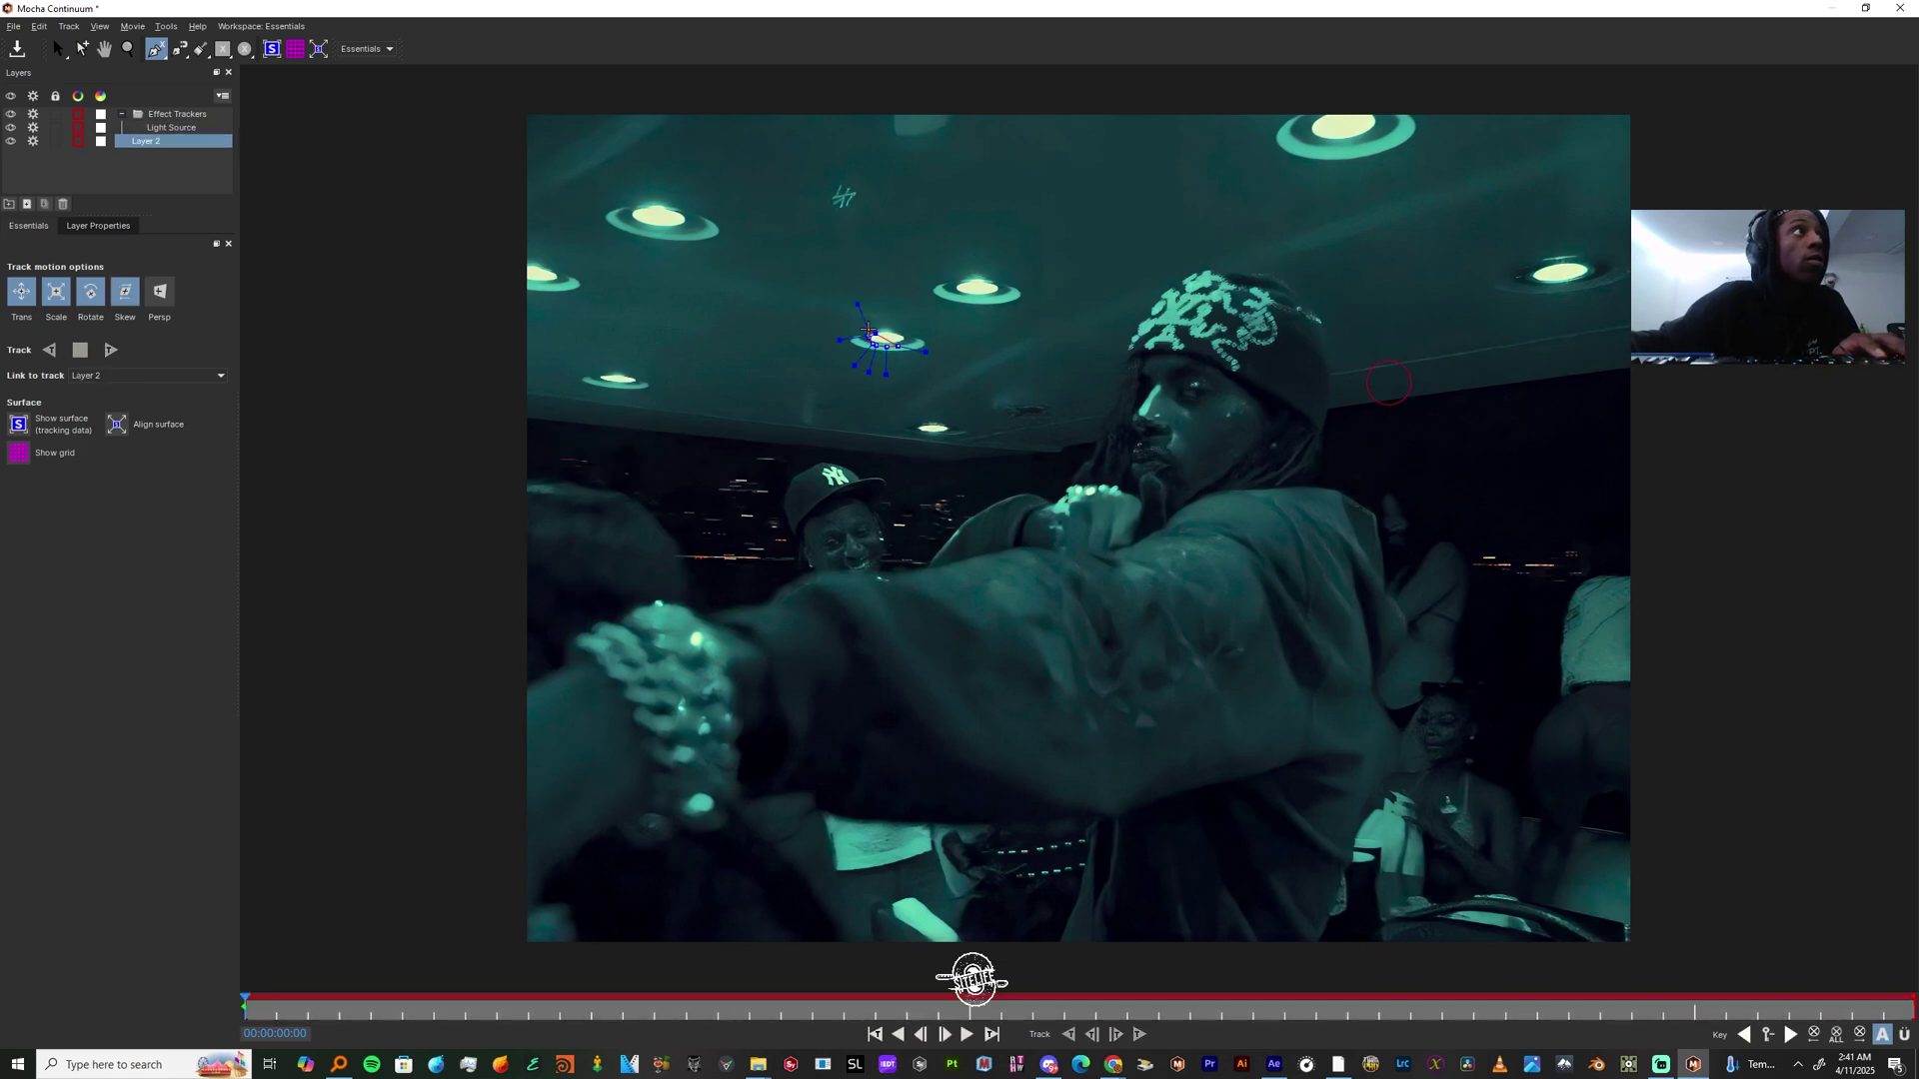
key(s)
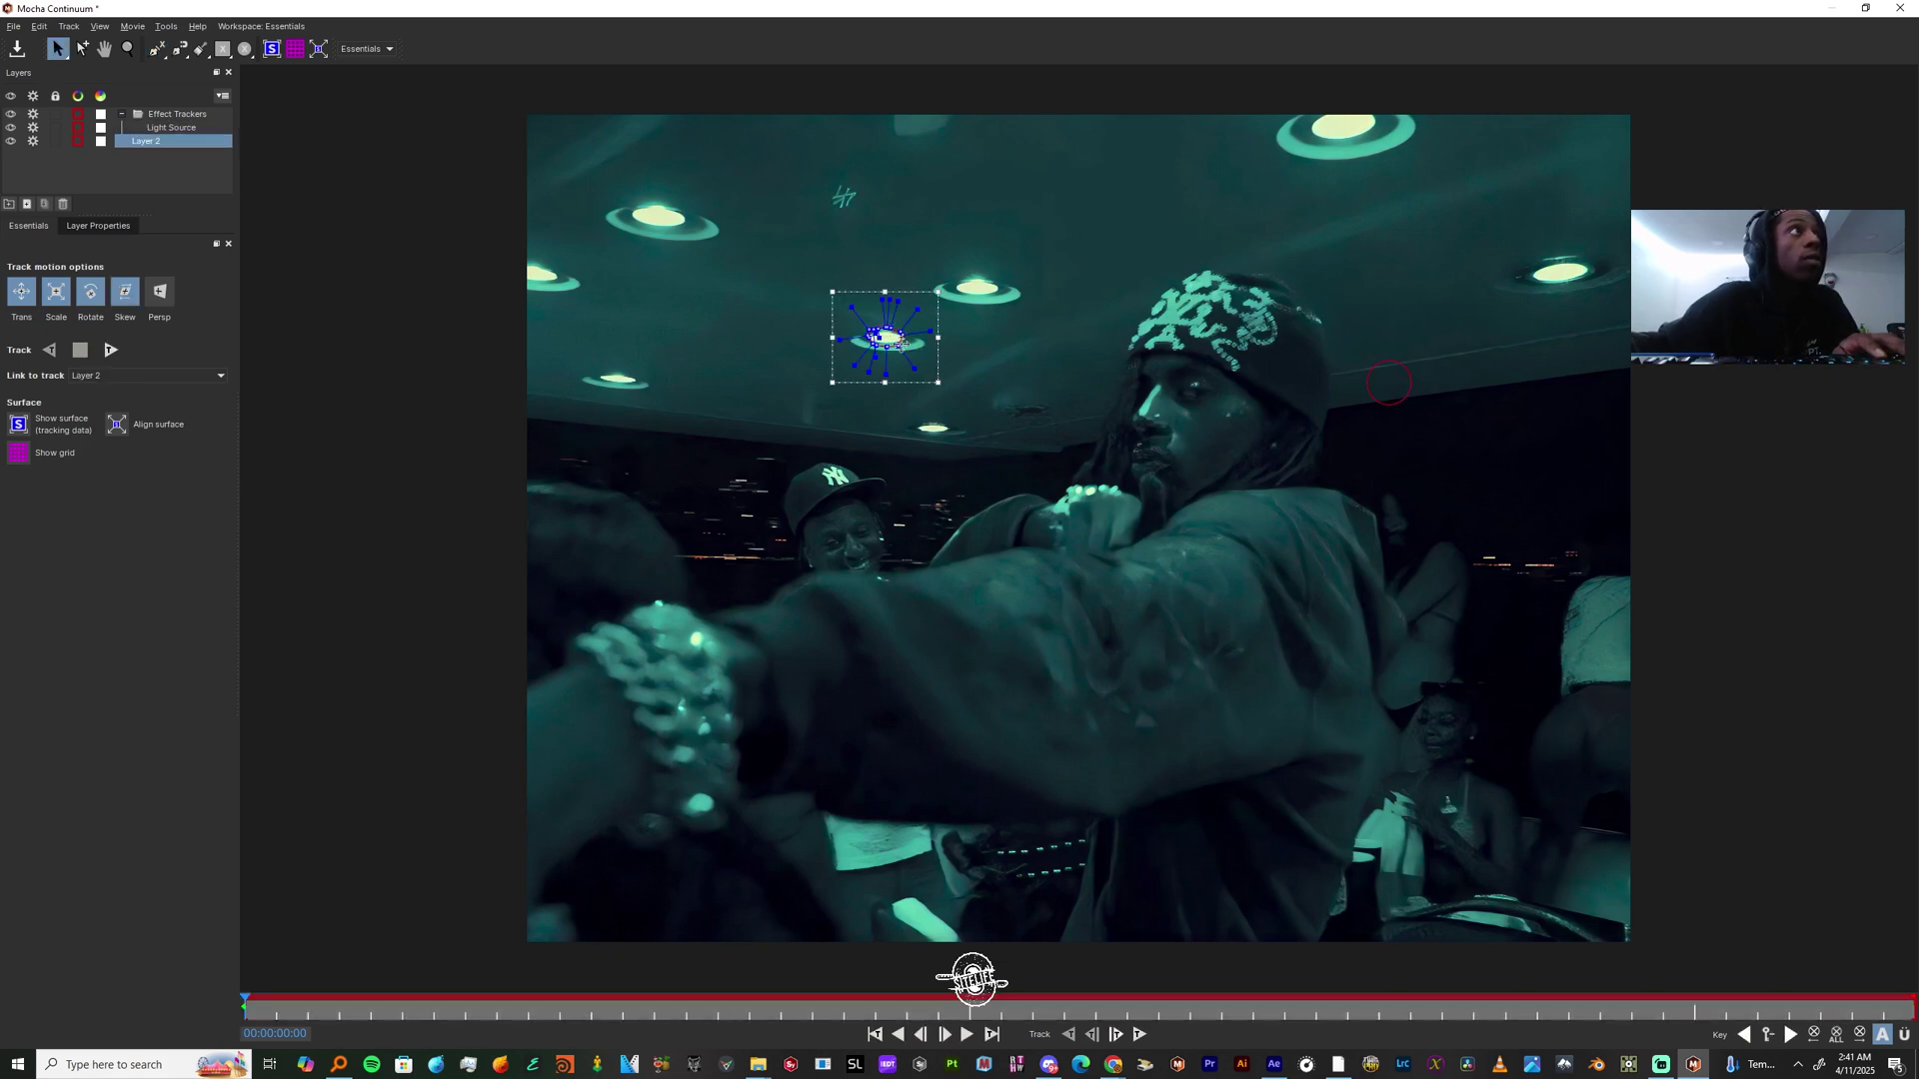
Track the Light Source on the small ceiling light above the man in the cap and preview the flare in the composition
click(1400, 359)
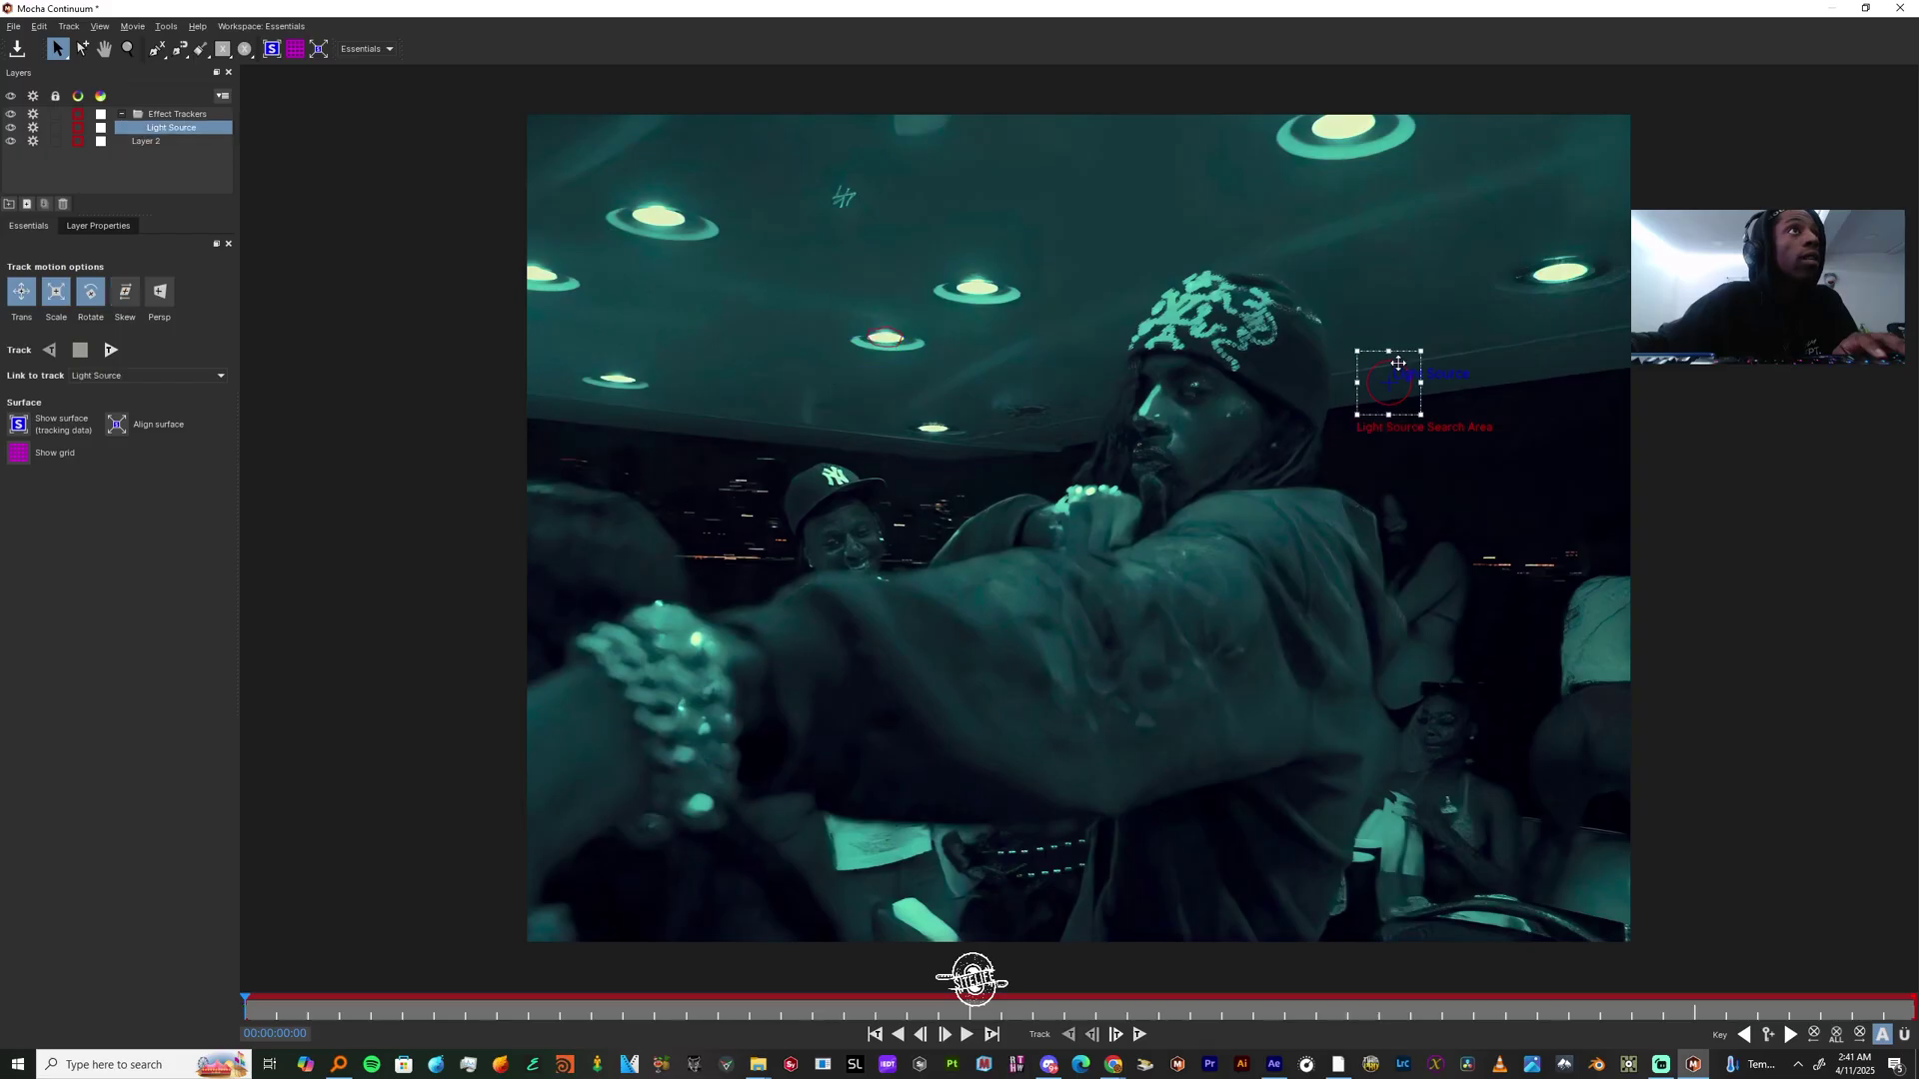
drag(1398, 363, 893, 320)
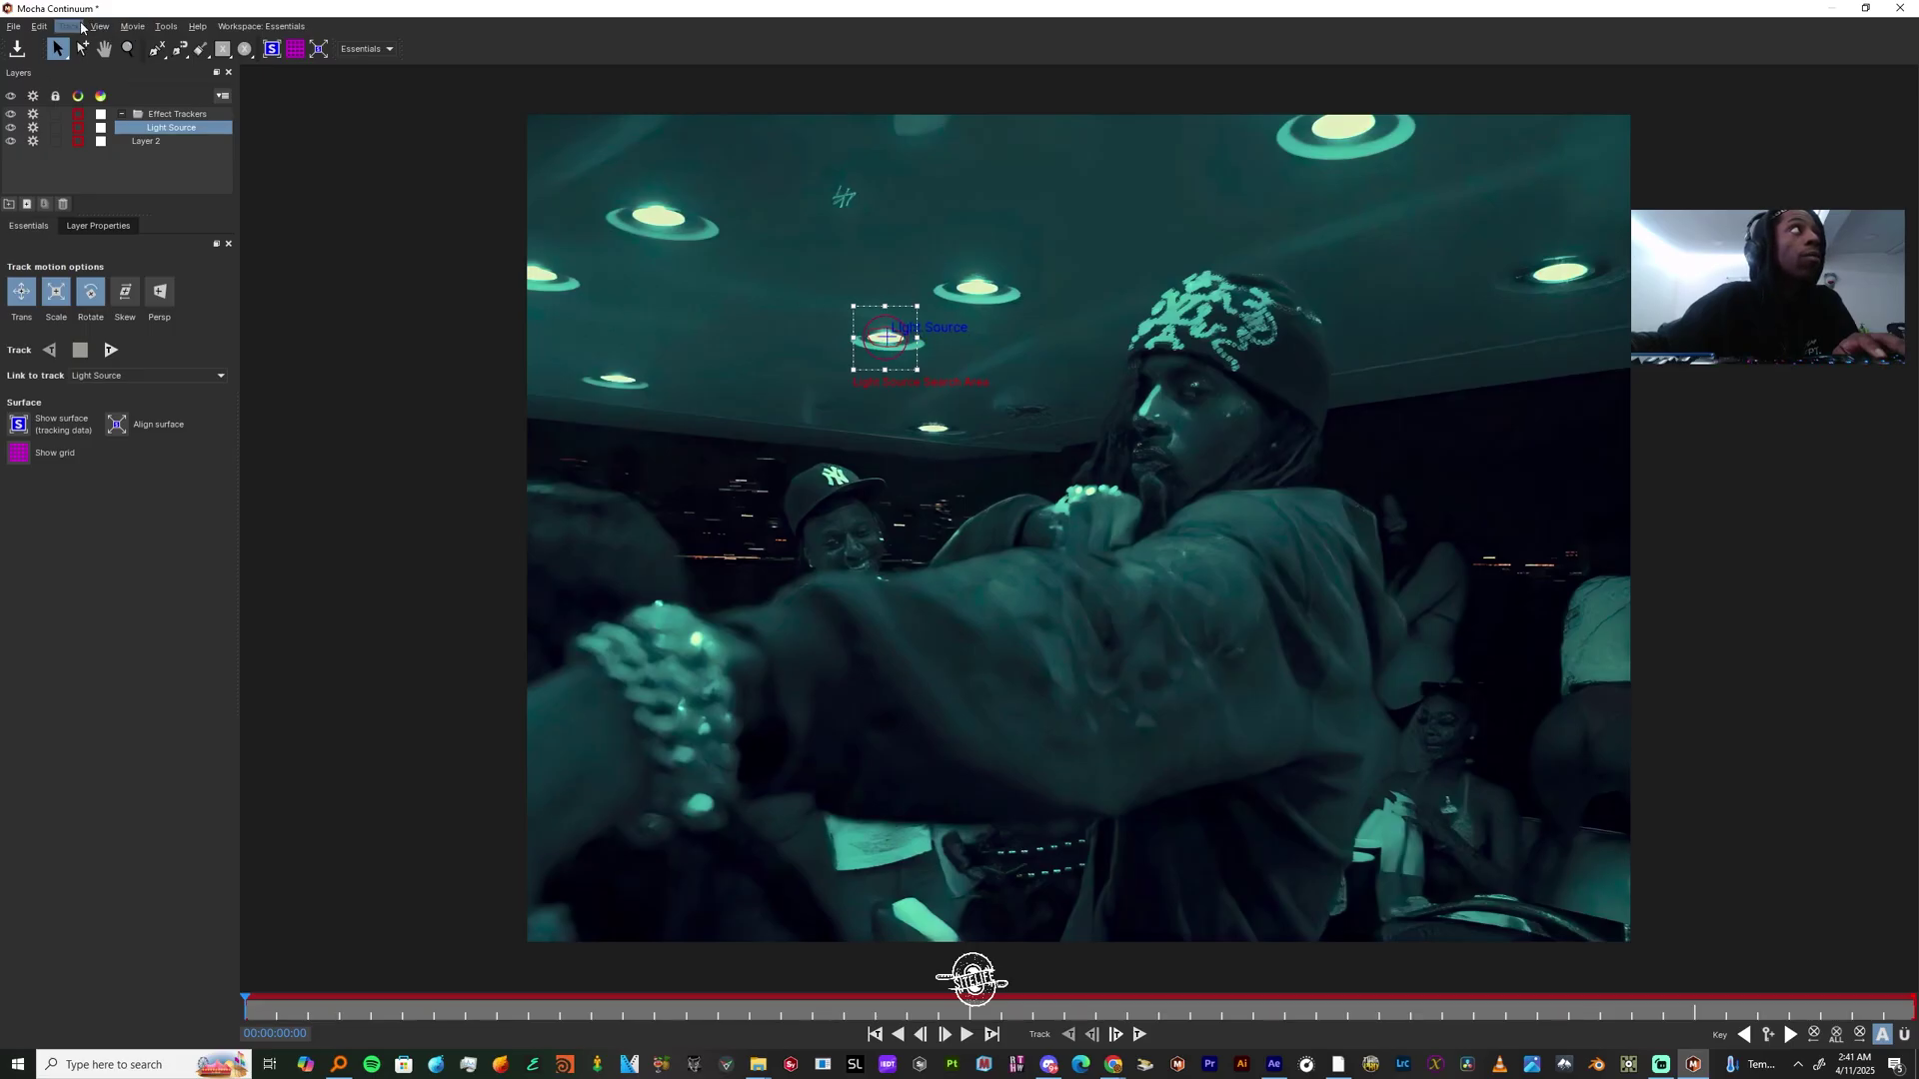
click(81, 26)
click(80, 44)
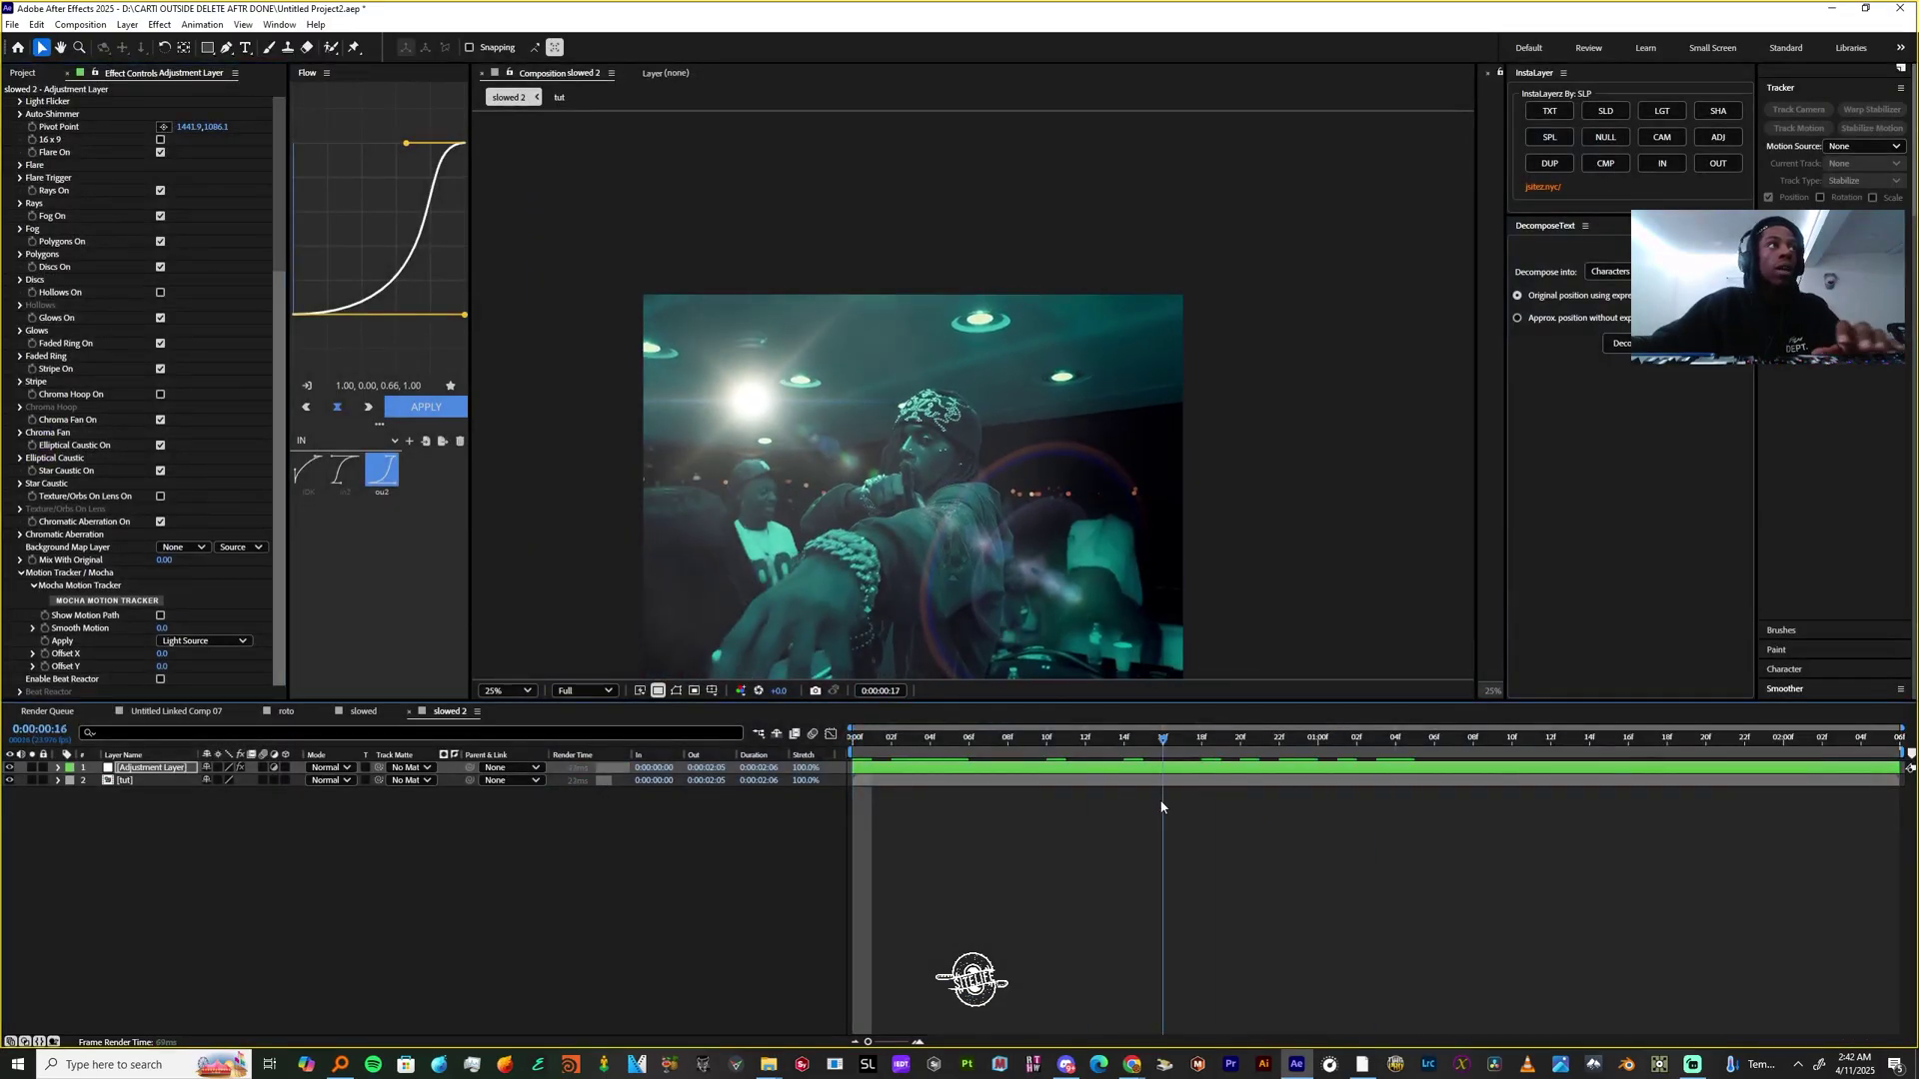
key(space)
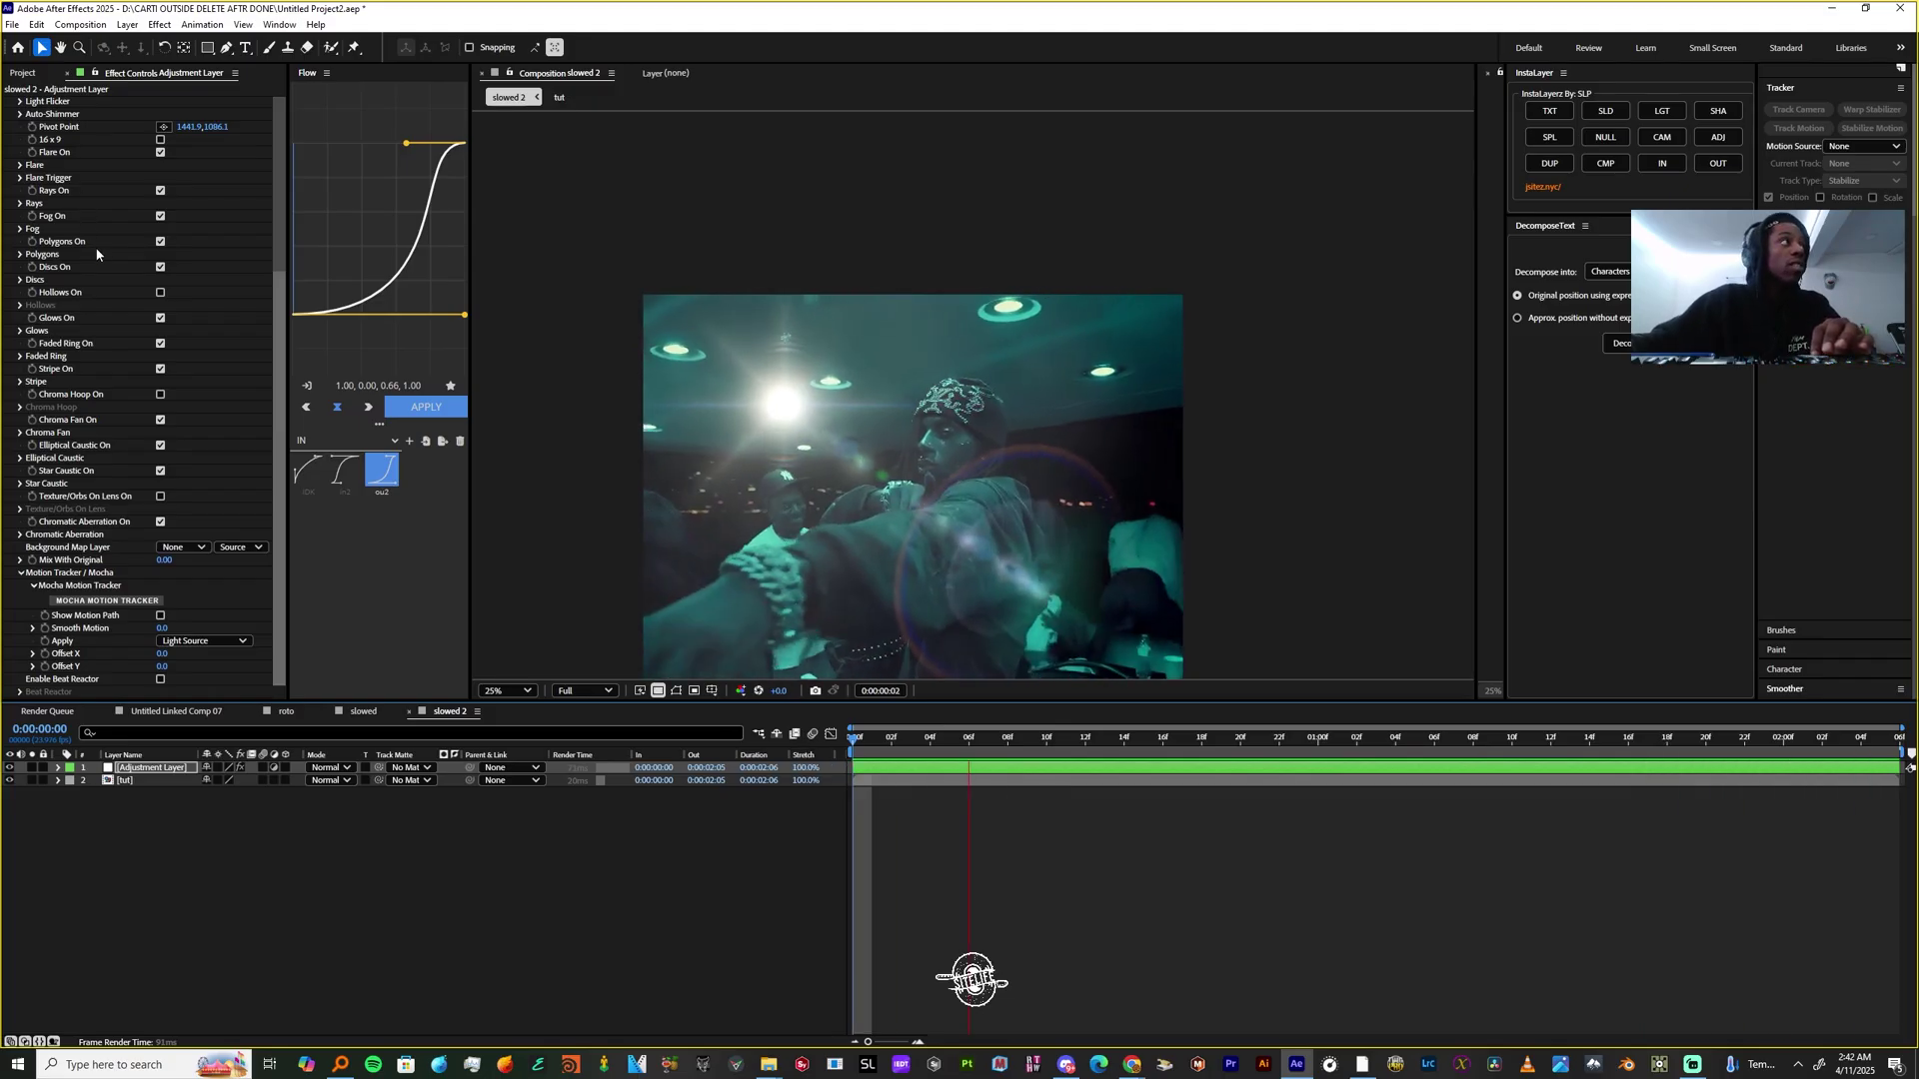
key(space)
Set the flare's Light Flicker to type Sharp with speed 100 and amount 56, and preview it
scroll(96, 250, up, 3)
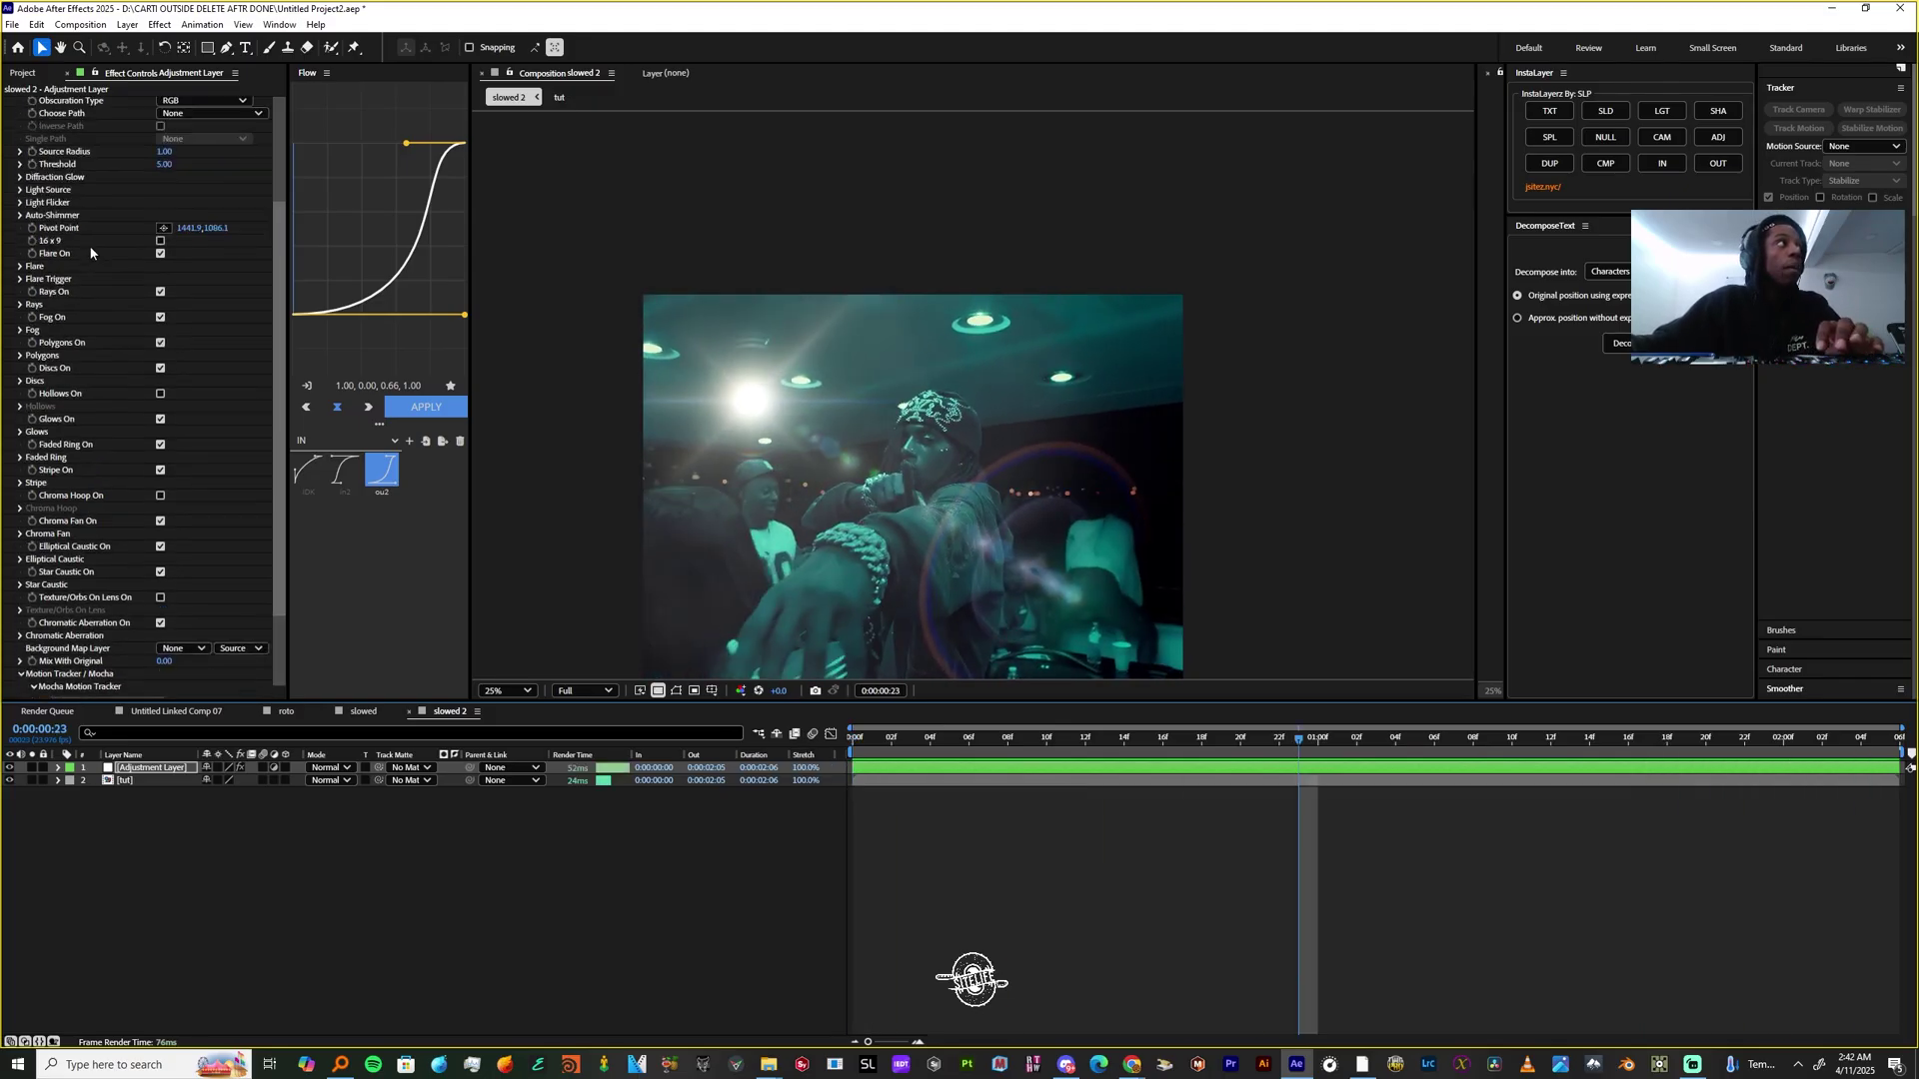
click(21, 203)
click(193, 216)
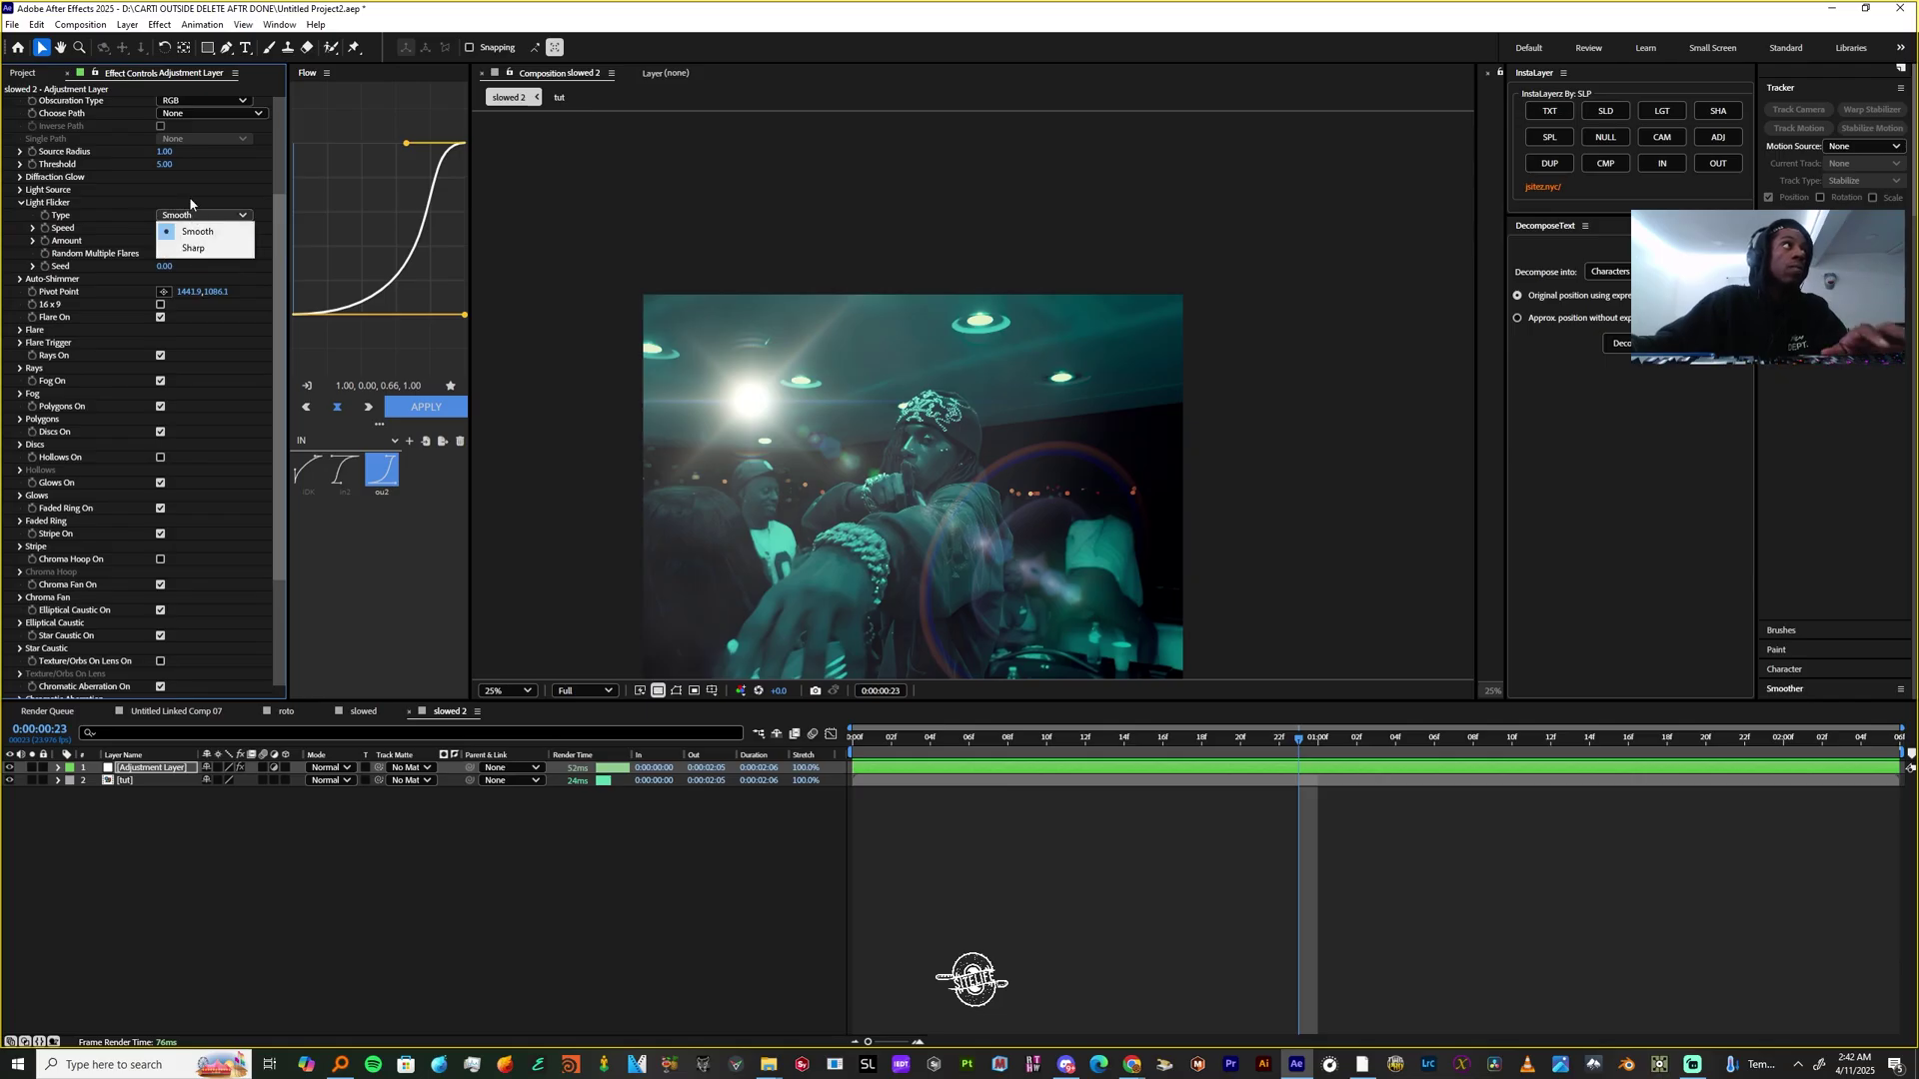
click(208, 249)
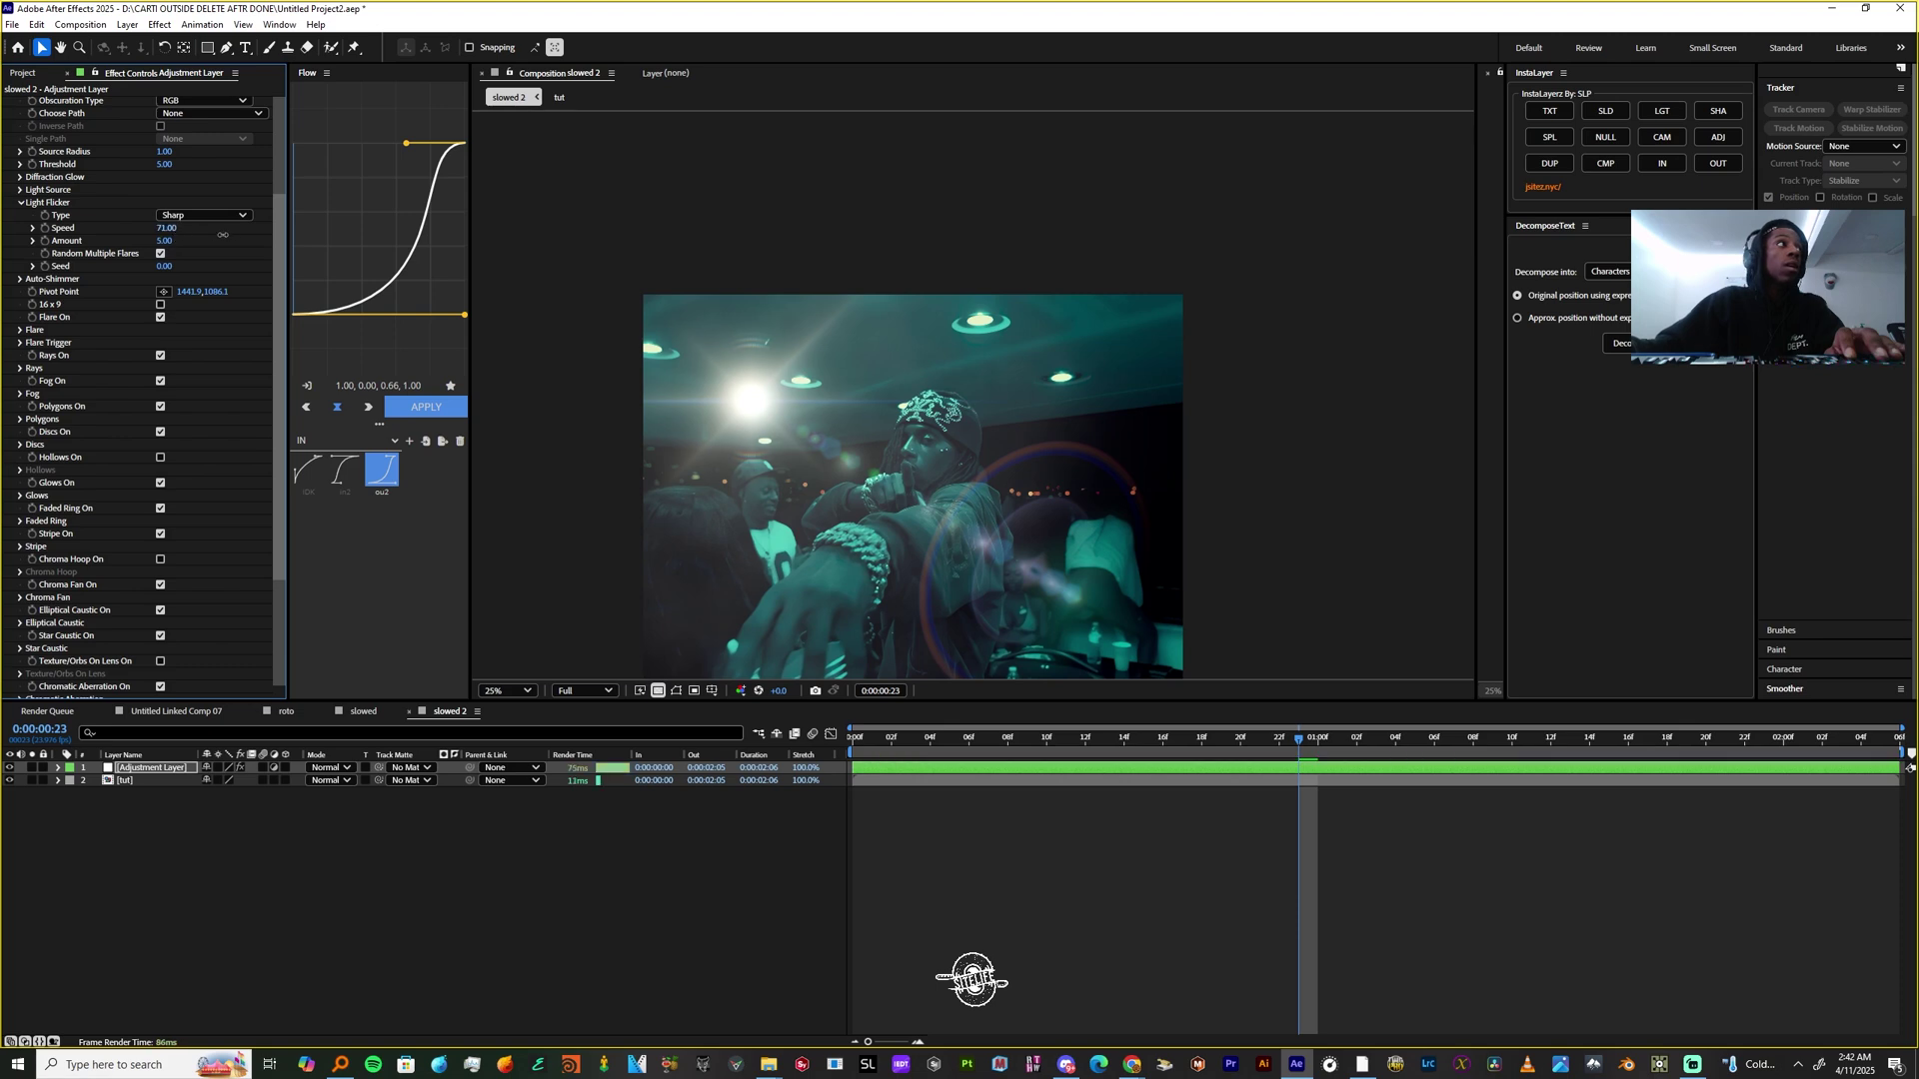
mouse_move(223, 235)
mouse_down()
mouse_move(250, 250)
mouse_move(214, 240)
mouse_up()
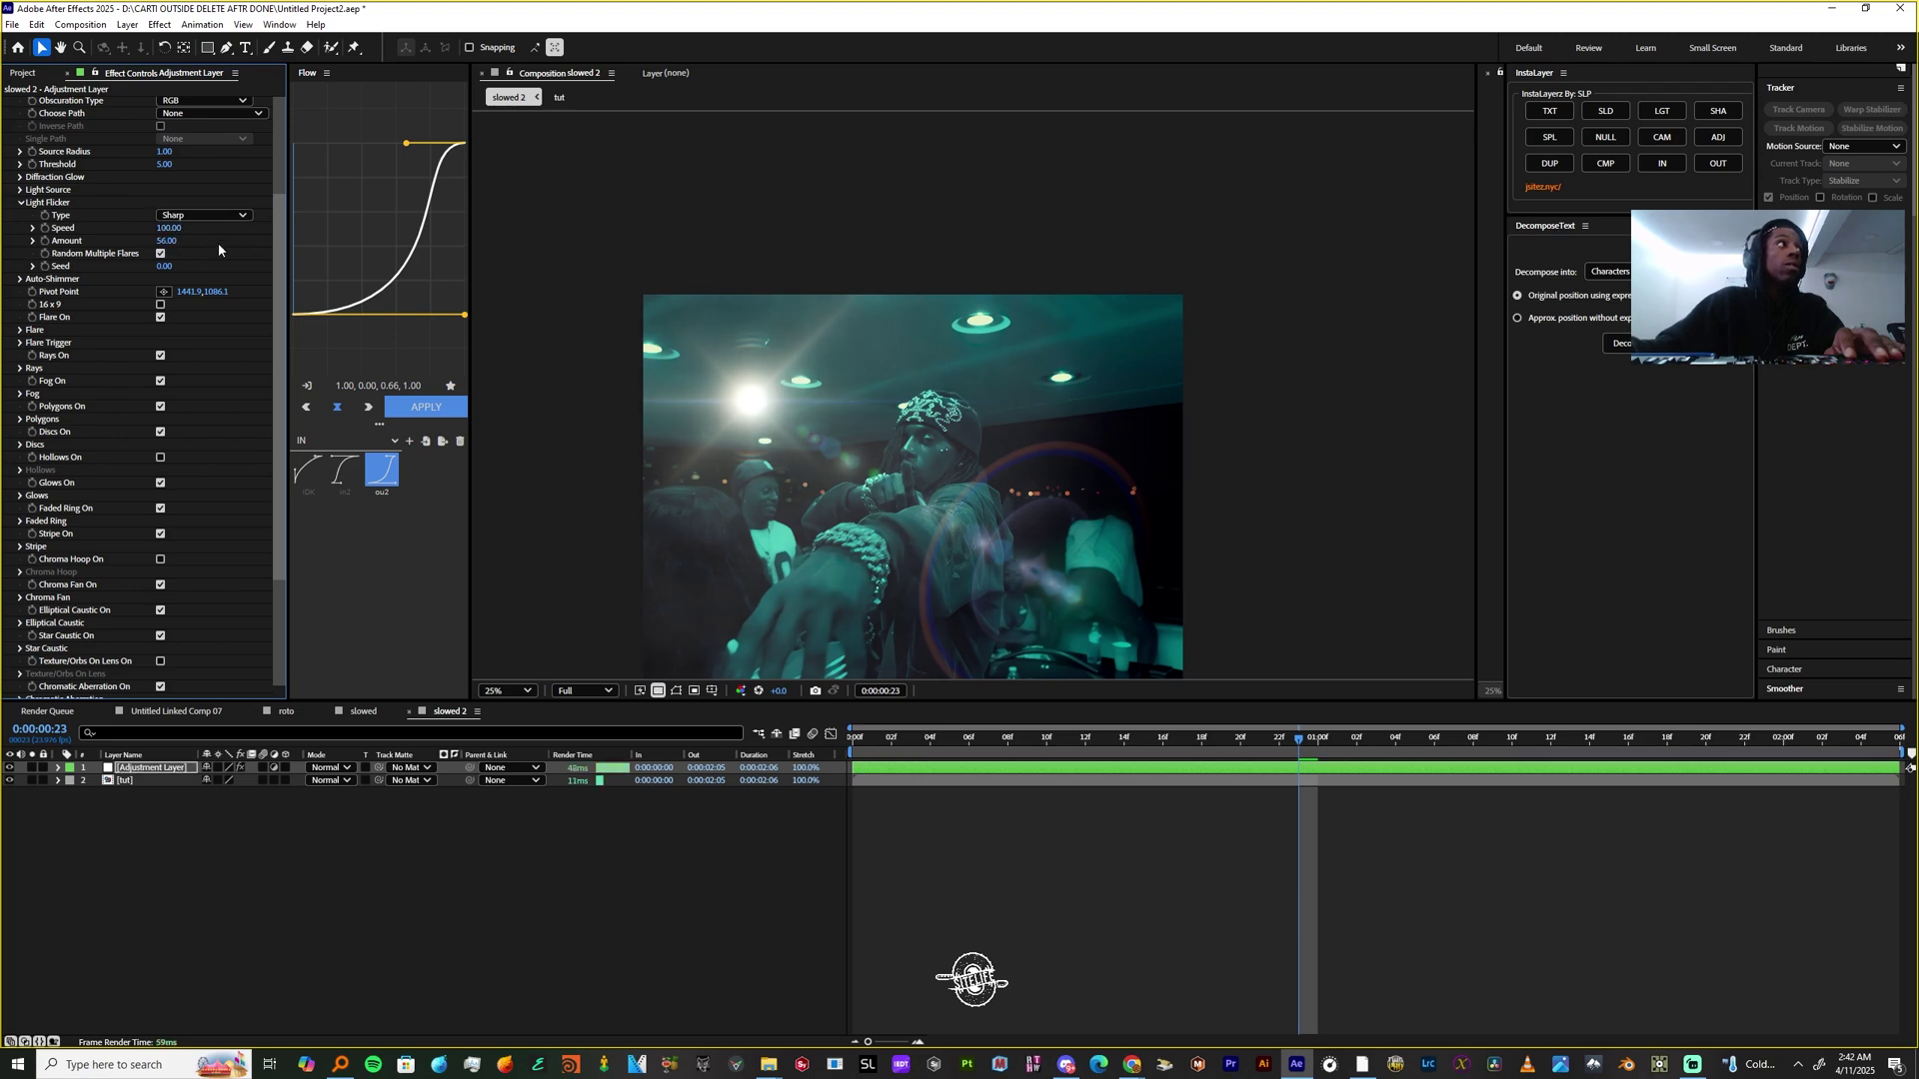
key(space)
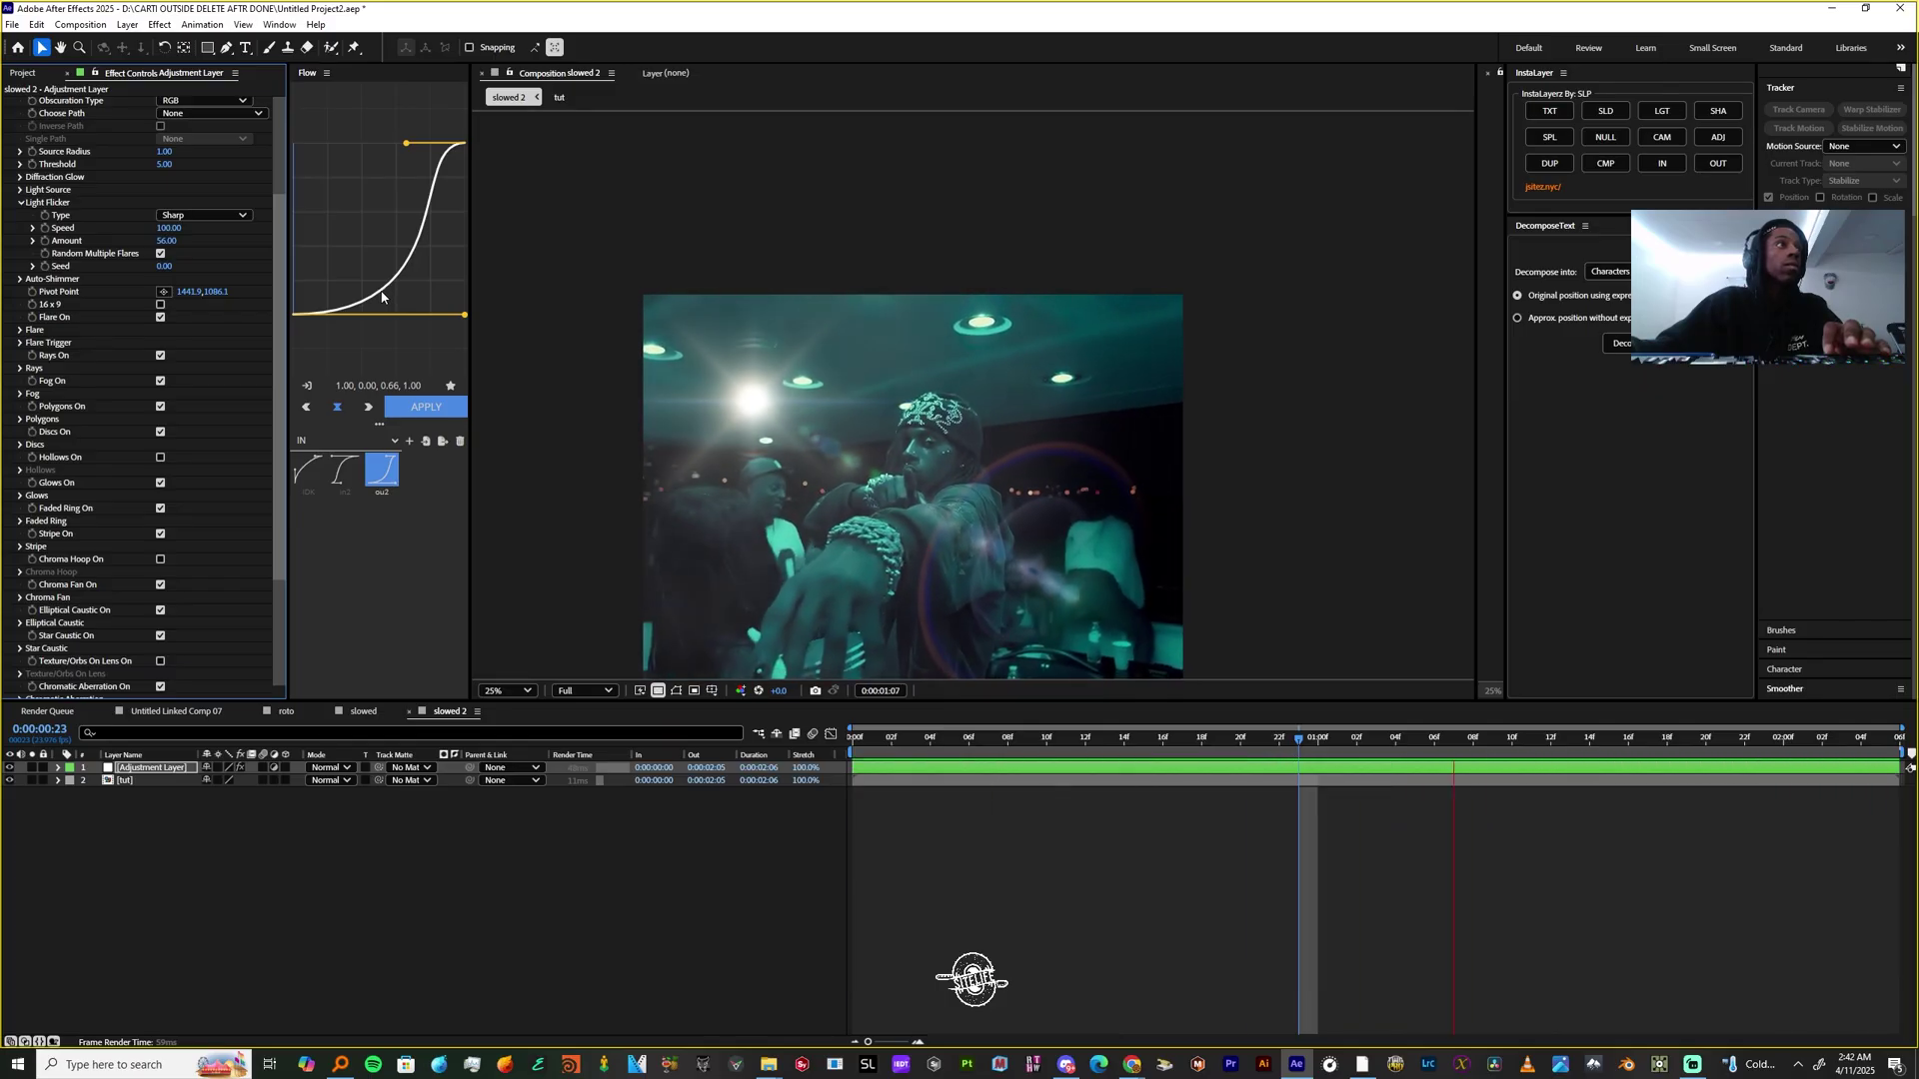
scroll(100, 352, down, 3)
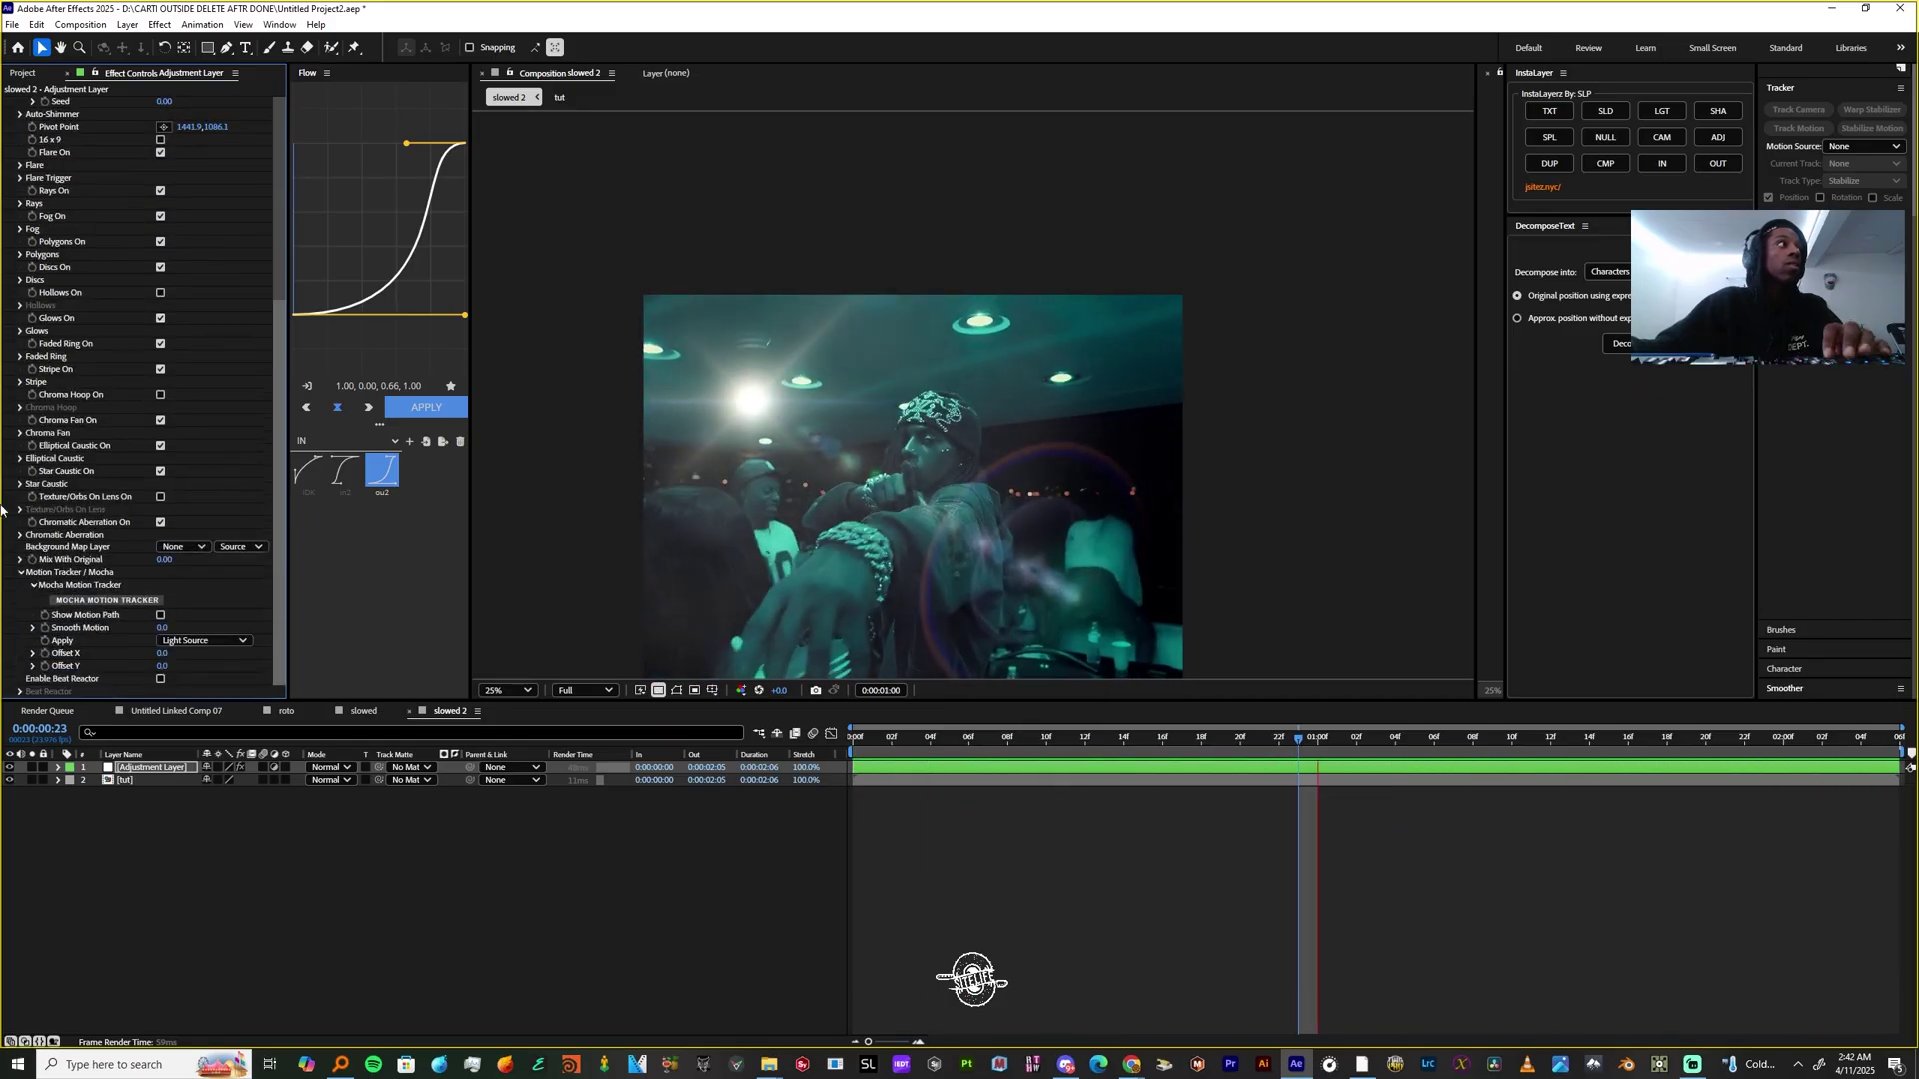
key(space)
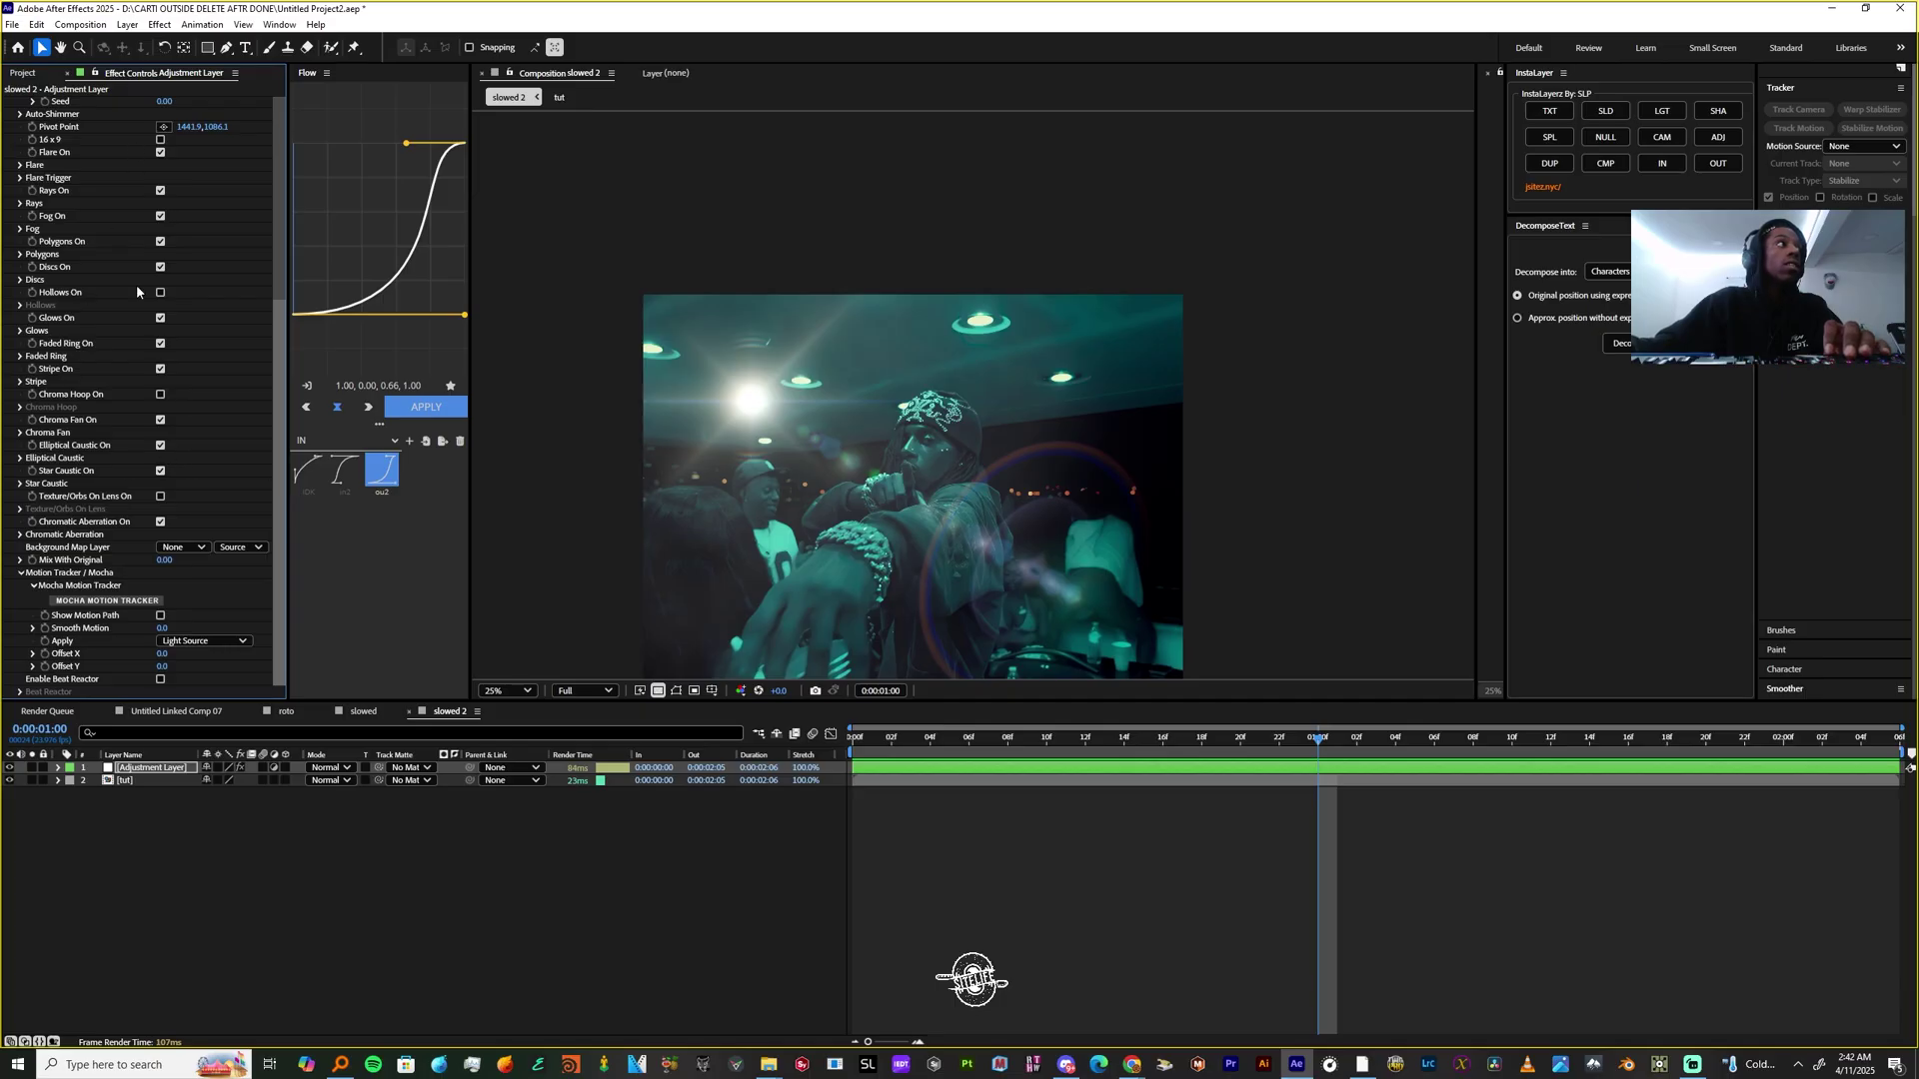
Enable the flare's Hollows and Chroma Hoop elements, and try Texture/Orbs On Lens on and back off
click(159, 292)
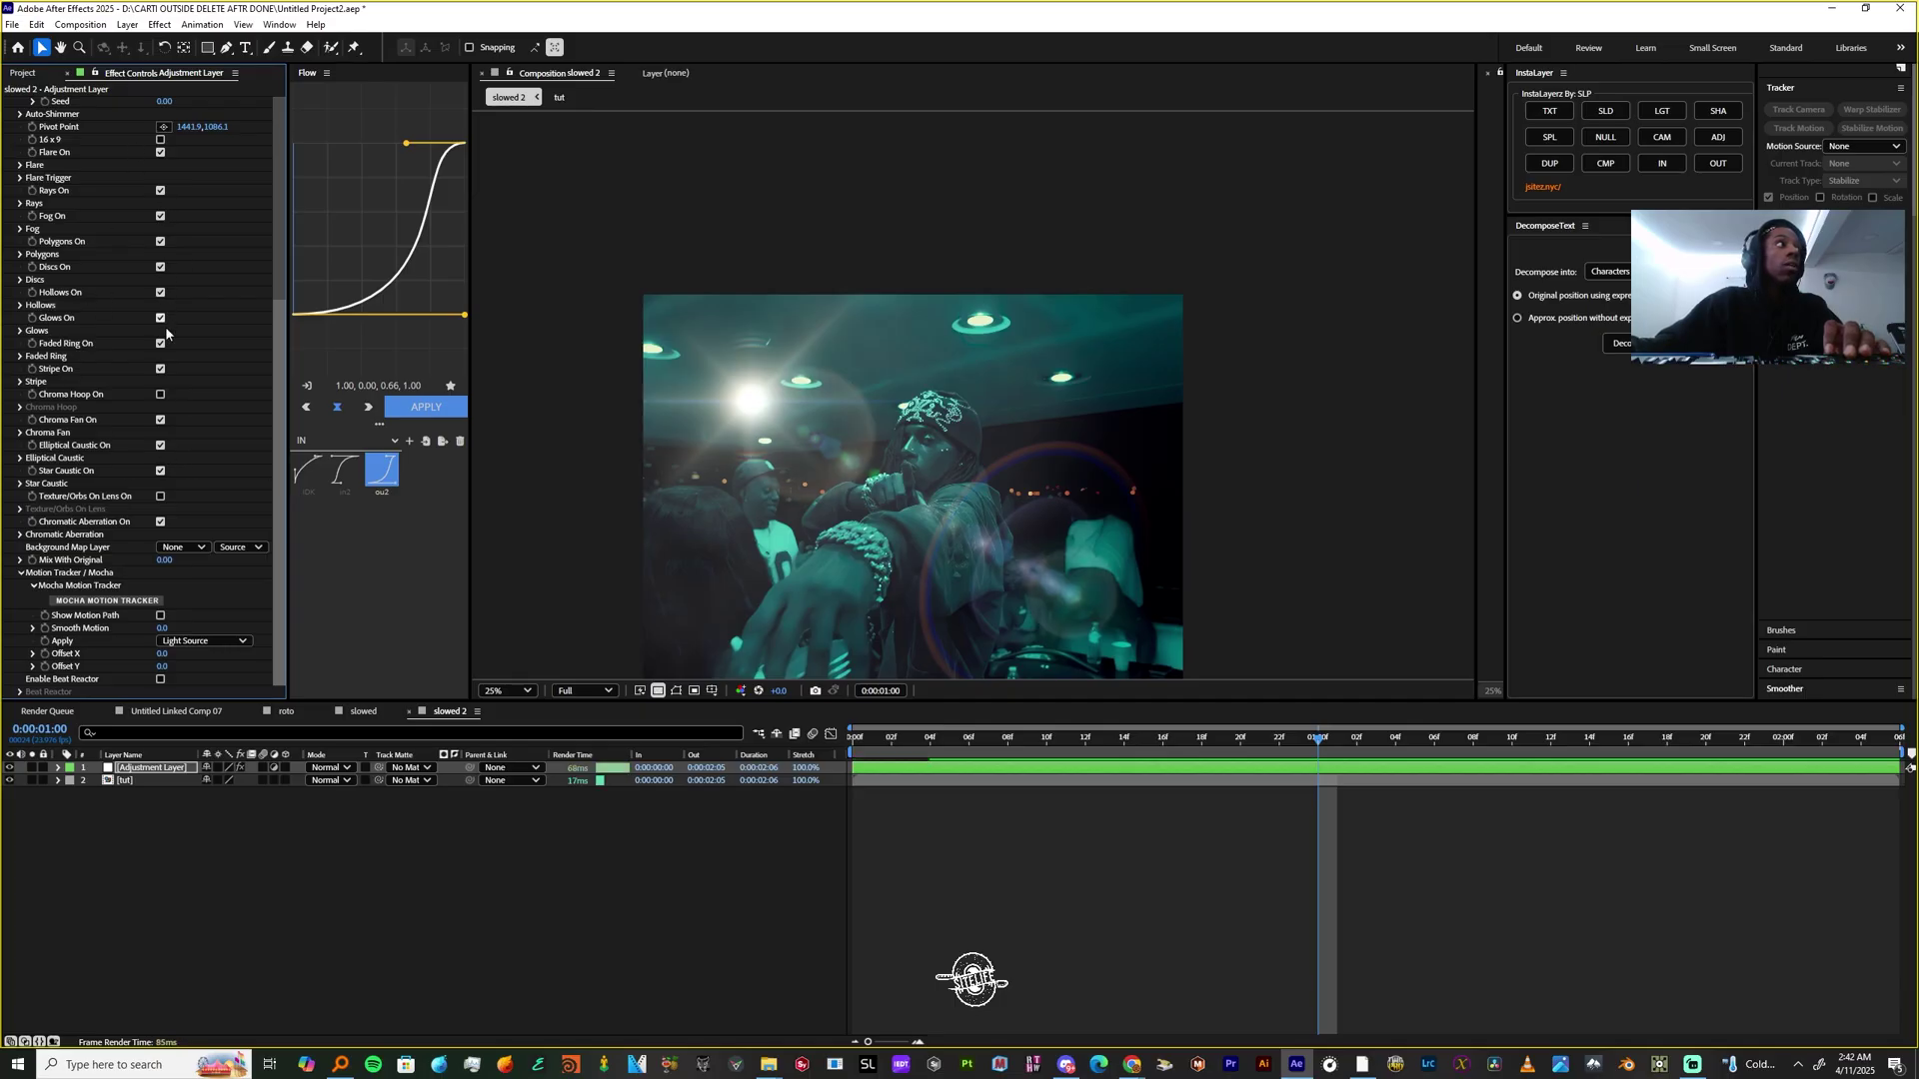
click(160, 394)
click(160, 497)
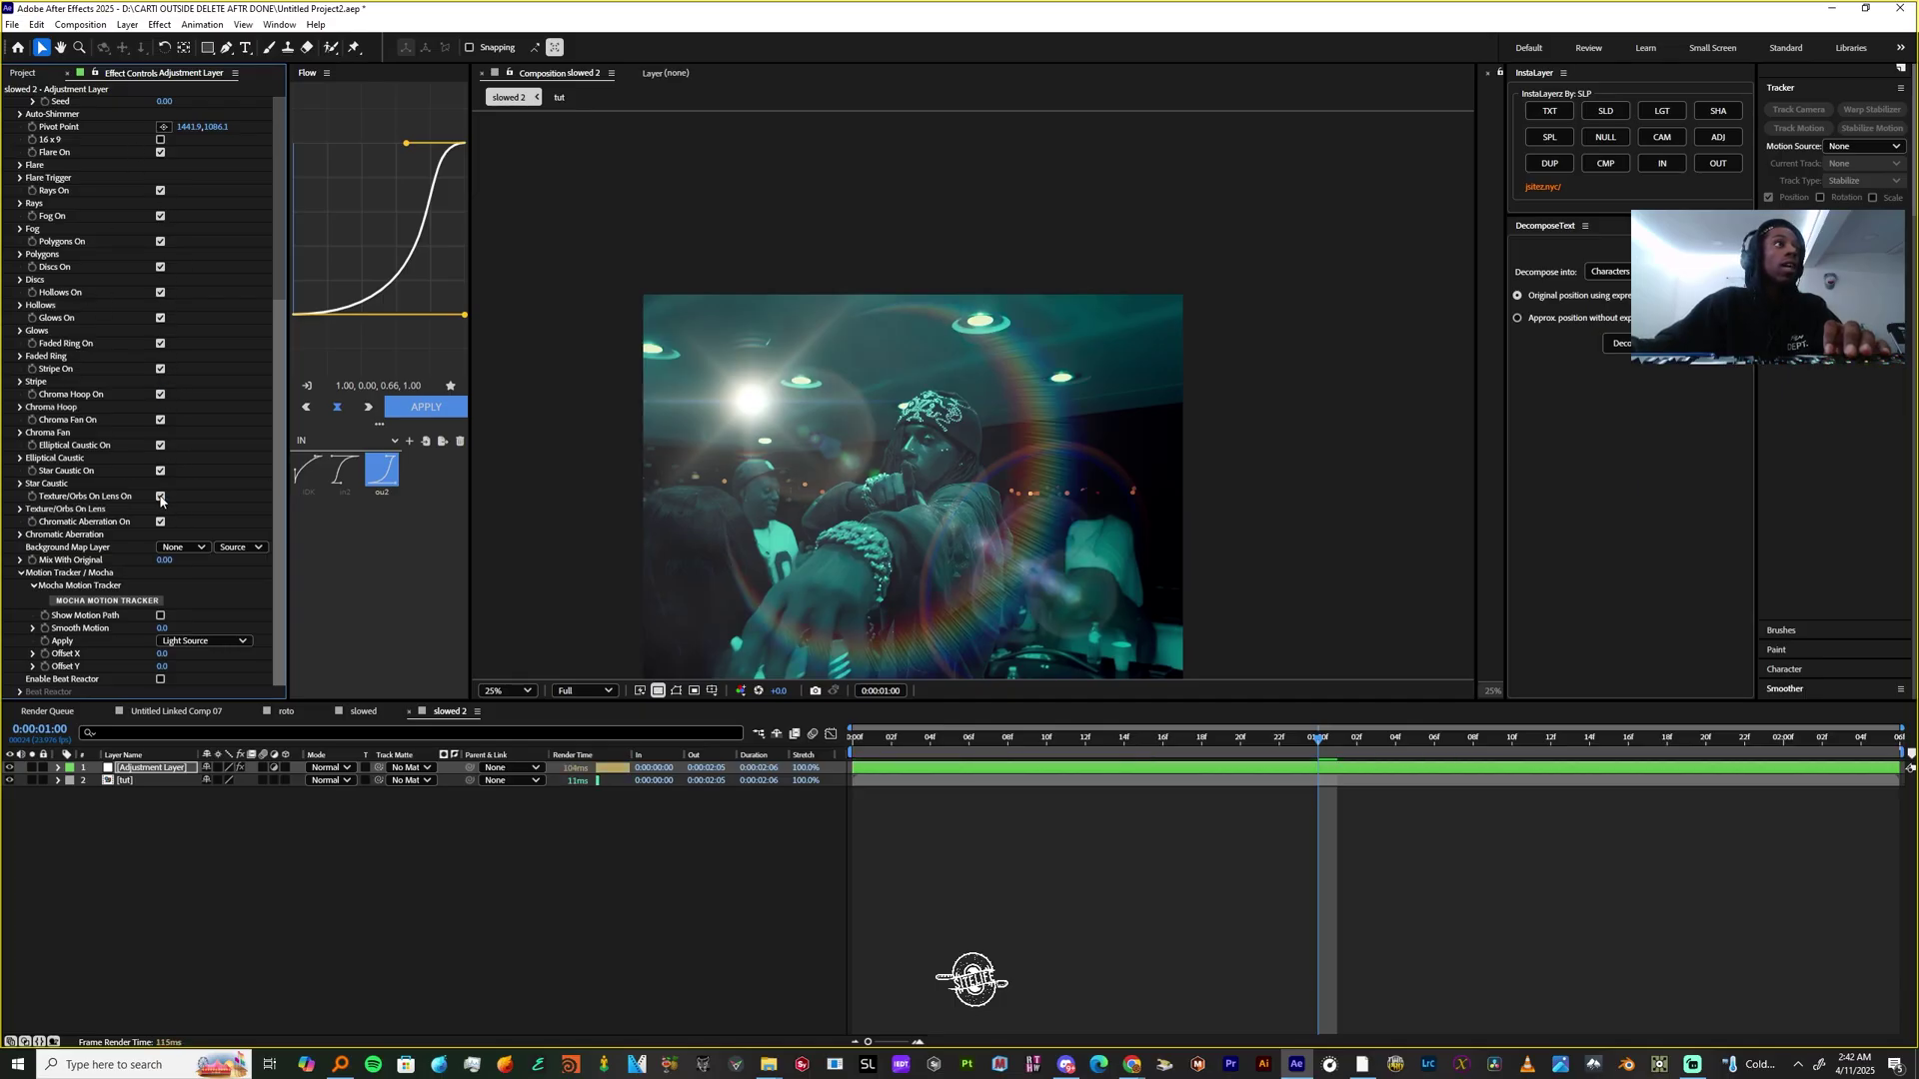
click(160, 496)
Turn off the flare's Star Caustic, Elliptical Caustic, Chroma Fan, Chroma Hoop and Stripe elements
click(160, 471)
click(160, 444)
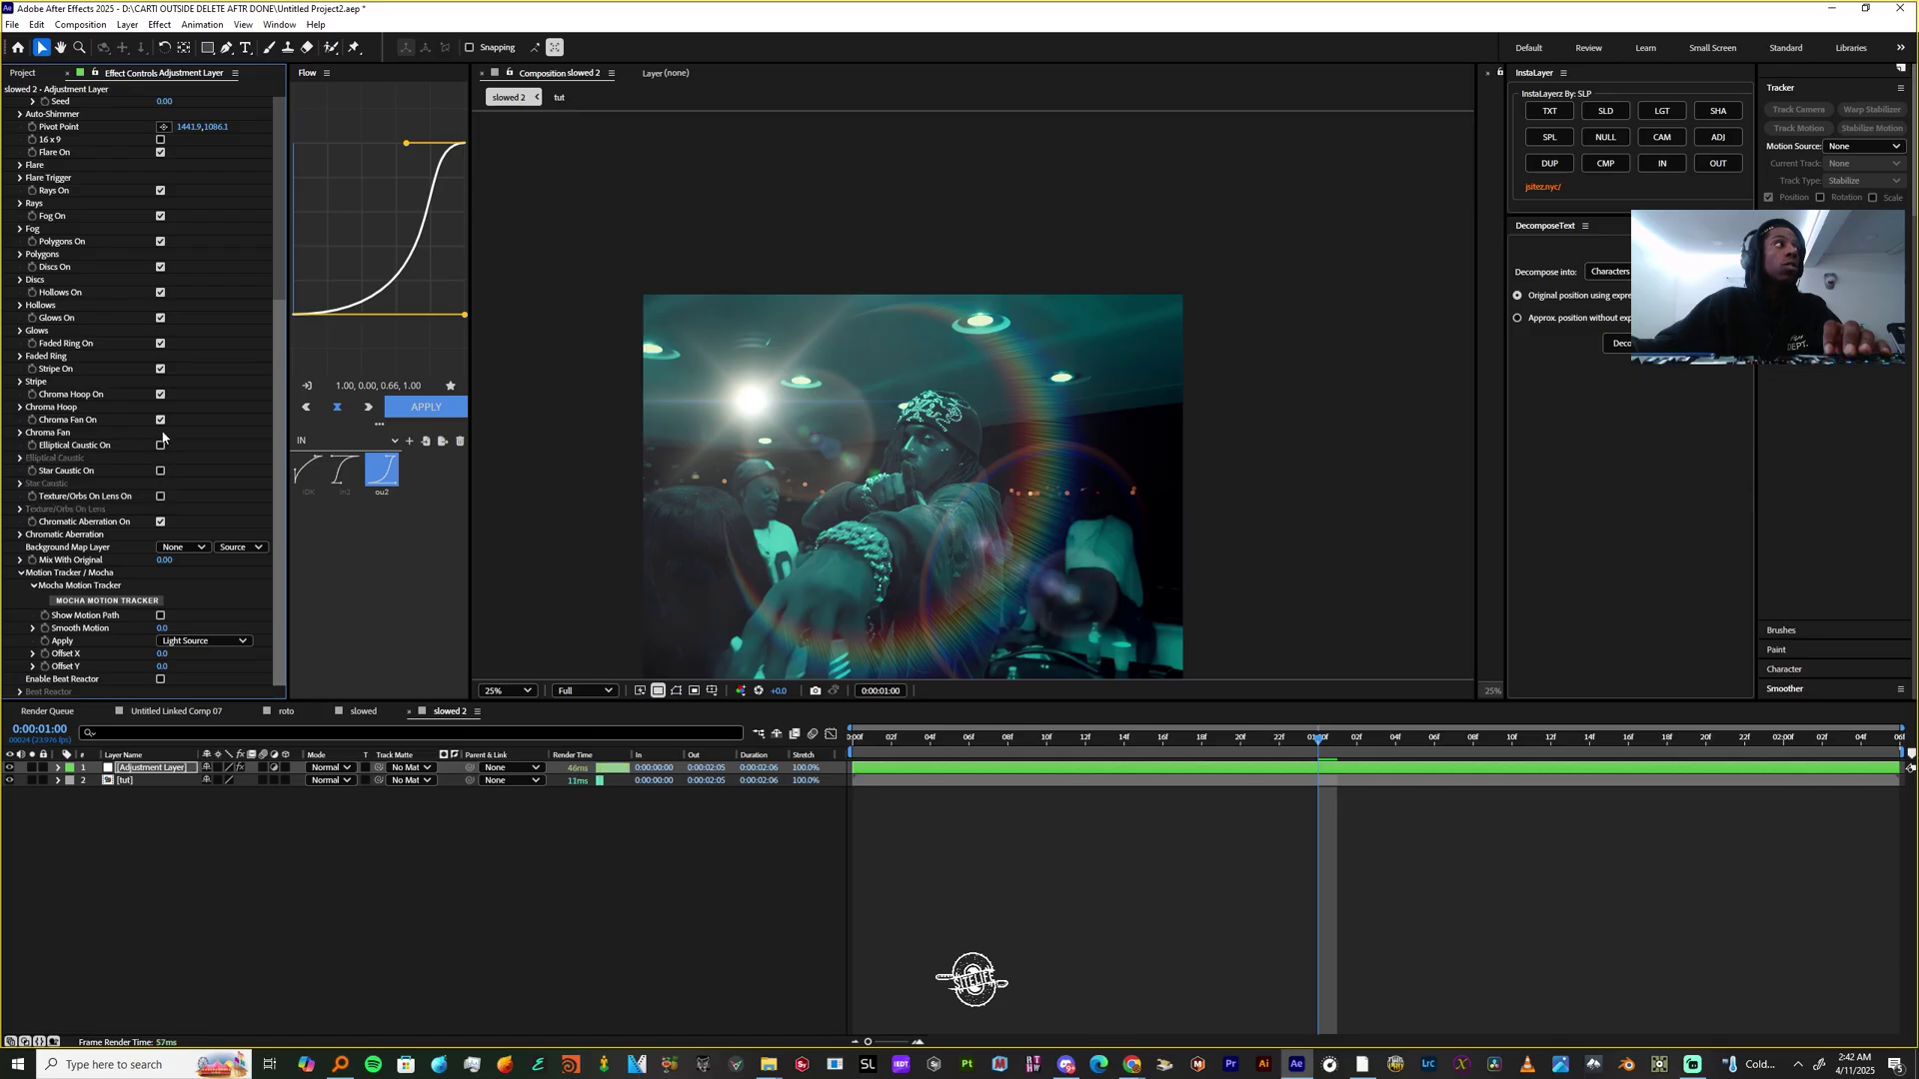
click(160, 419)
click(160, 394)
click(160, 369)
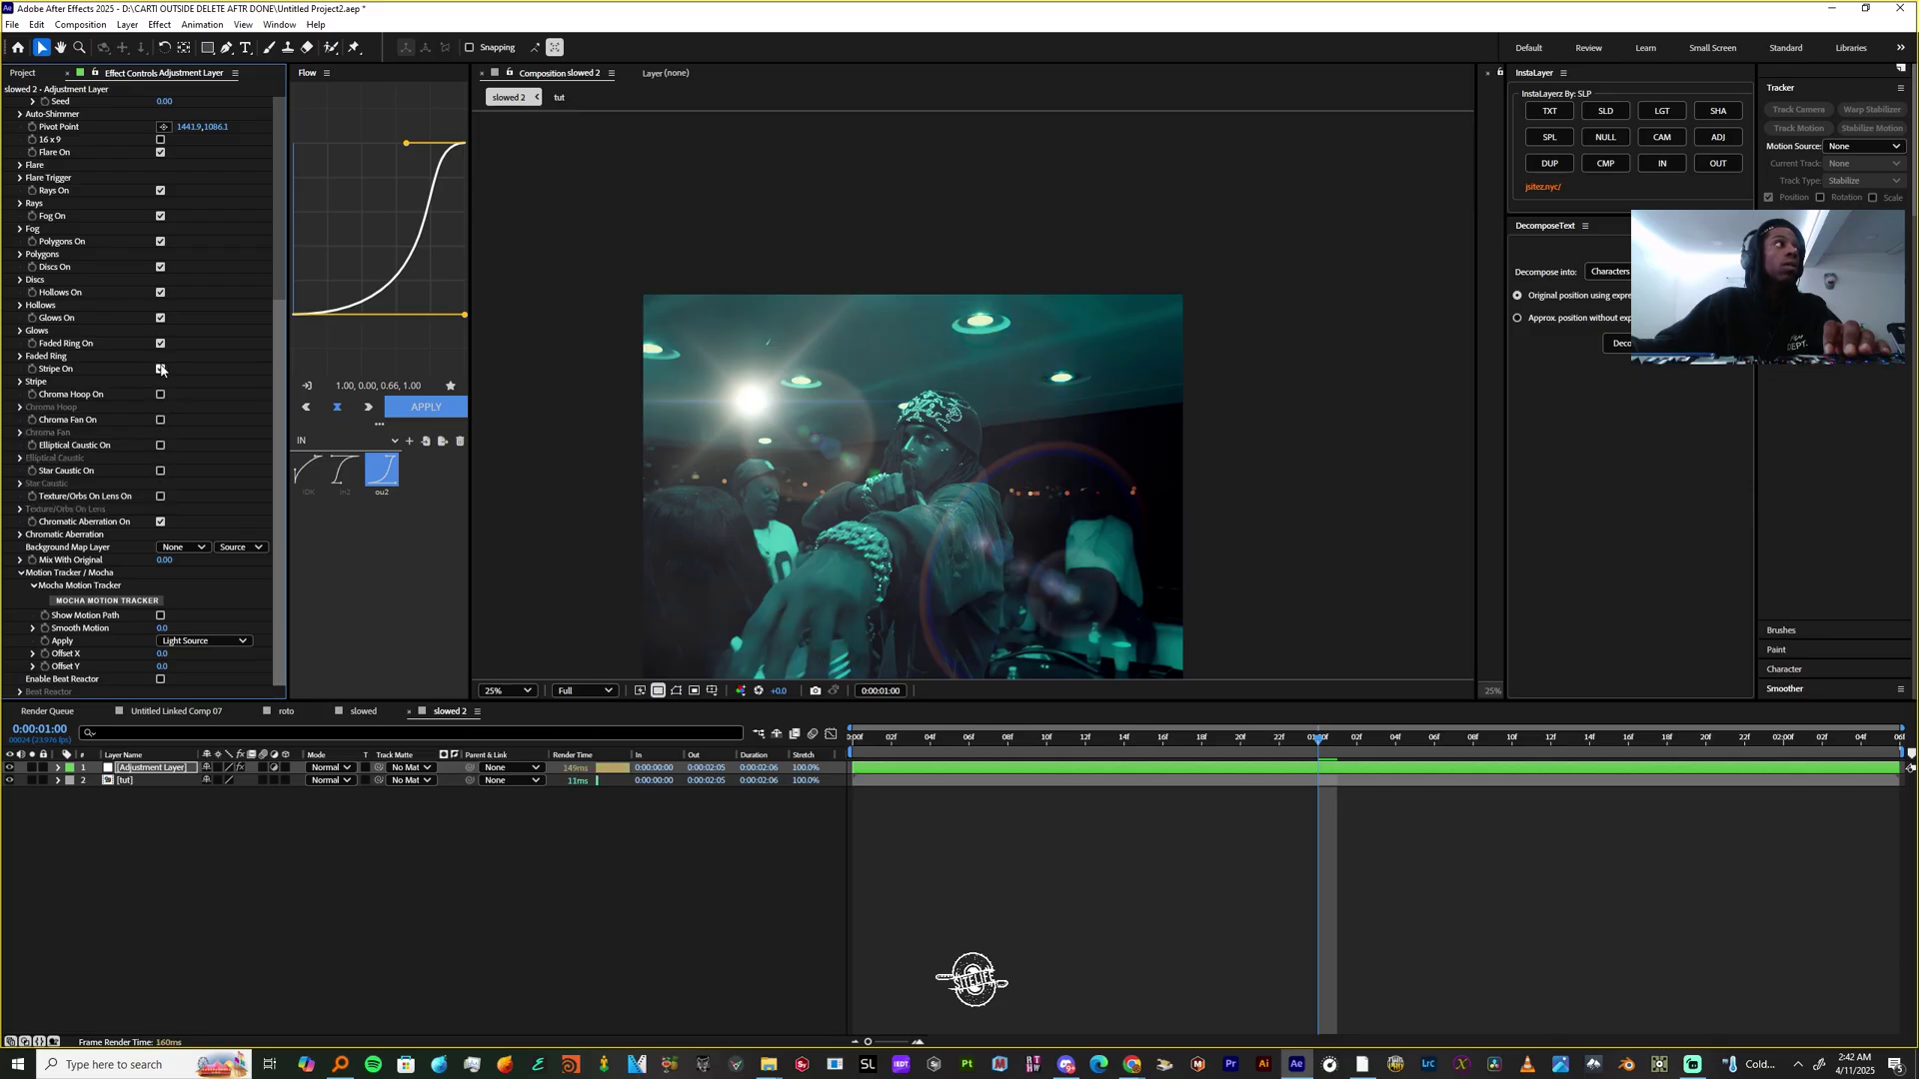
Turn off the Faded Ring, Glows, Hollows, Discs, Polygons and Fog elements, toggling Rays off and back on
click(160, 342)
click(160, 318)
click(160, 292)
click(160, 267)
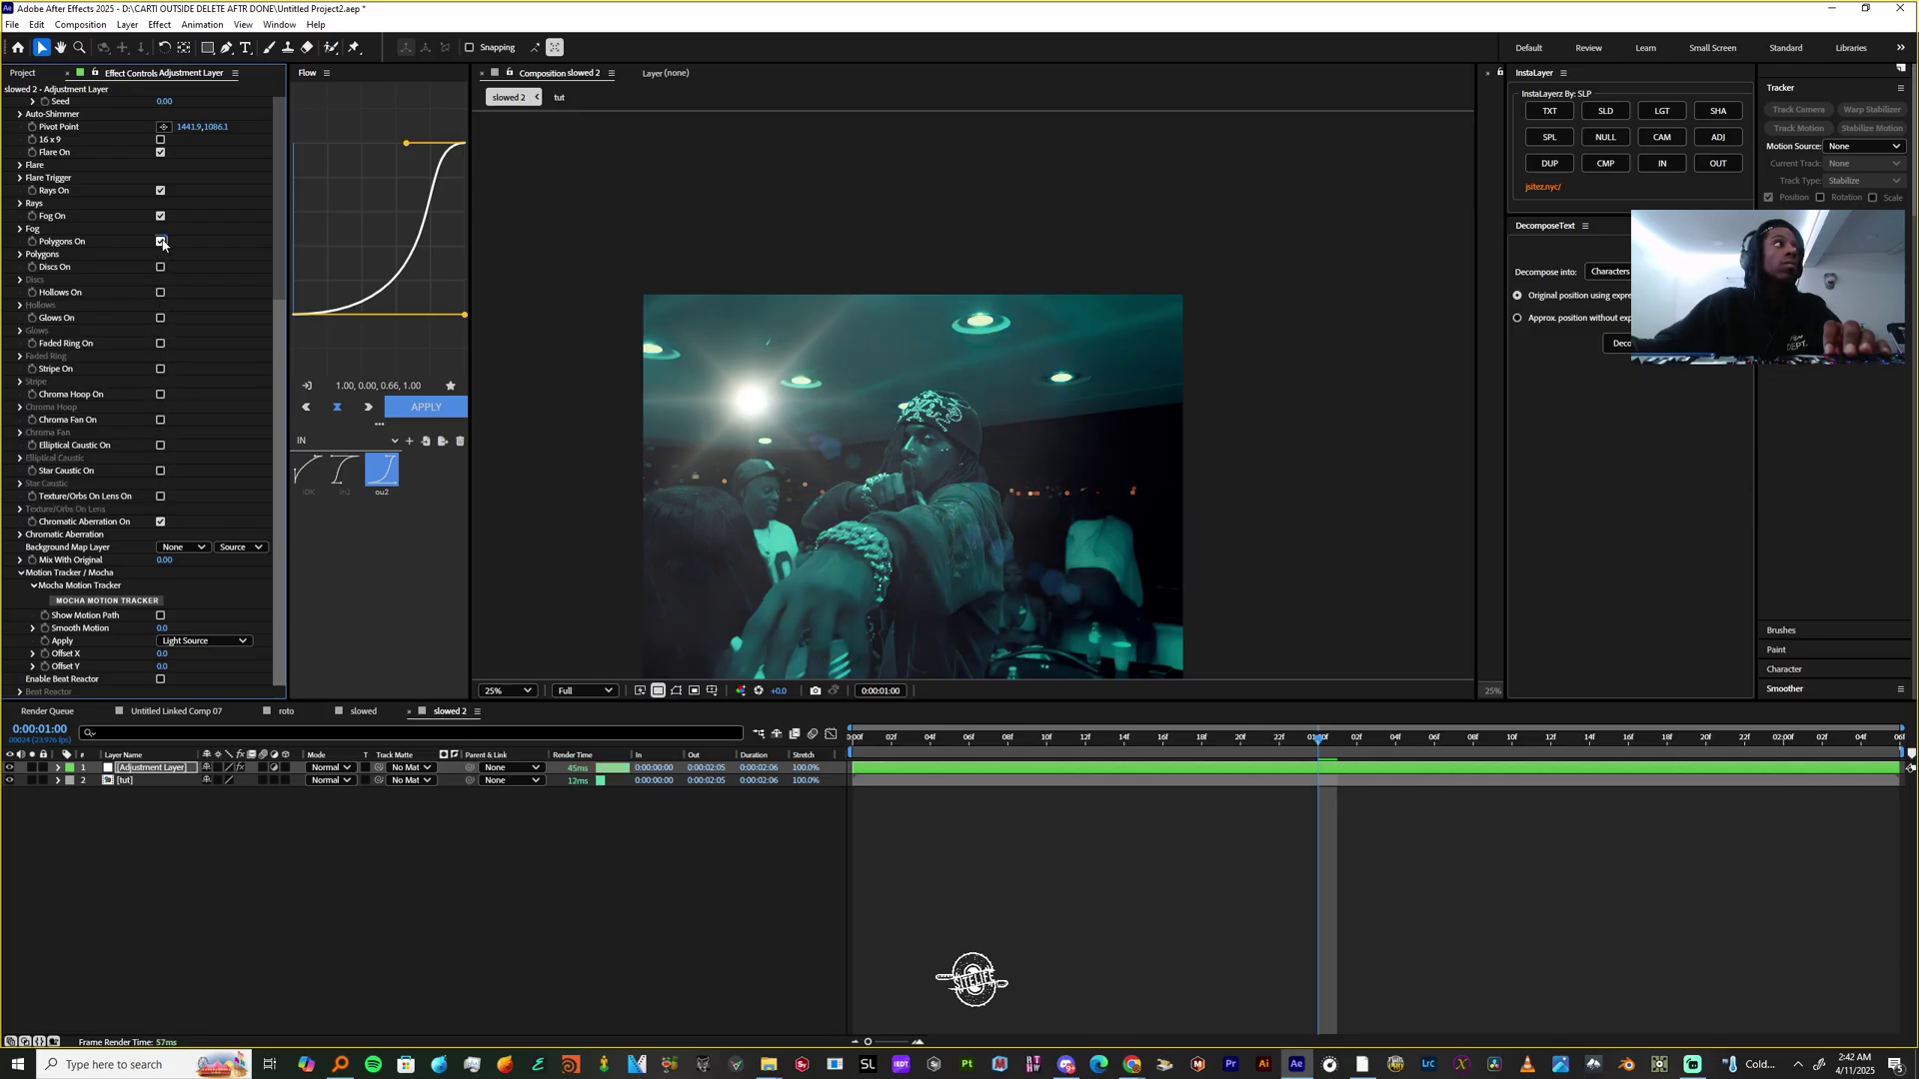
click(160, 241)
click(160, 216)
click(160, 190)
click(160, 191)
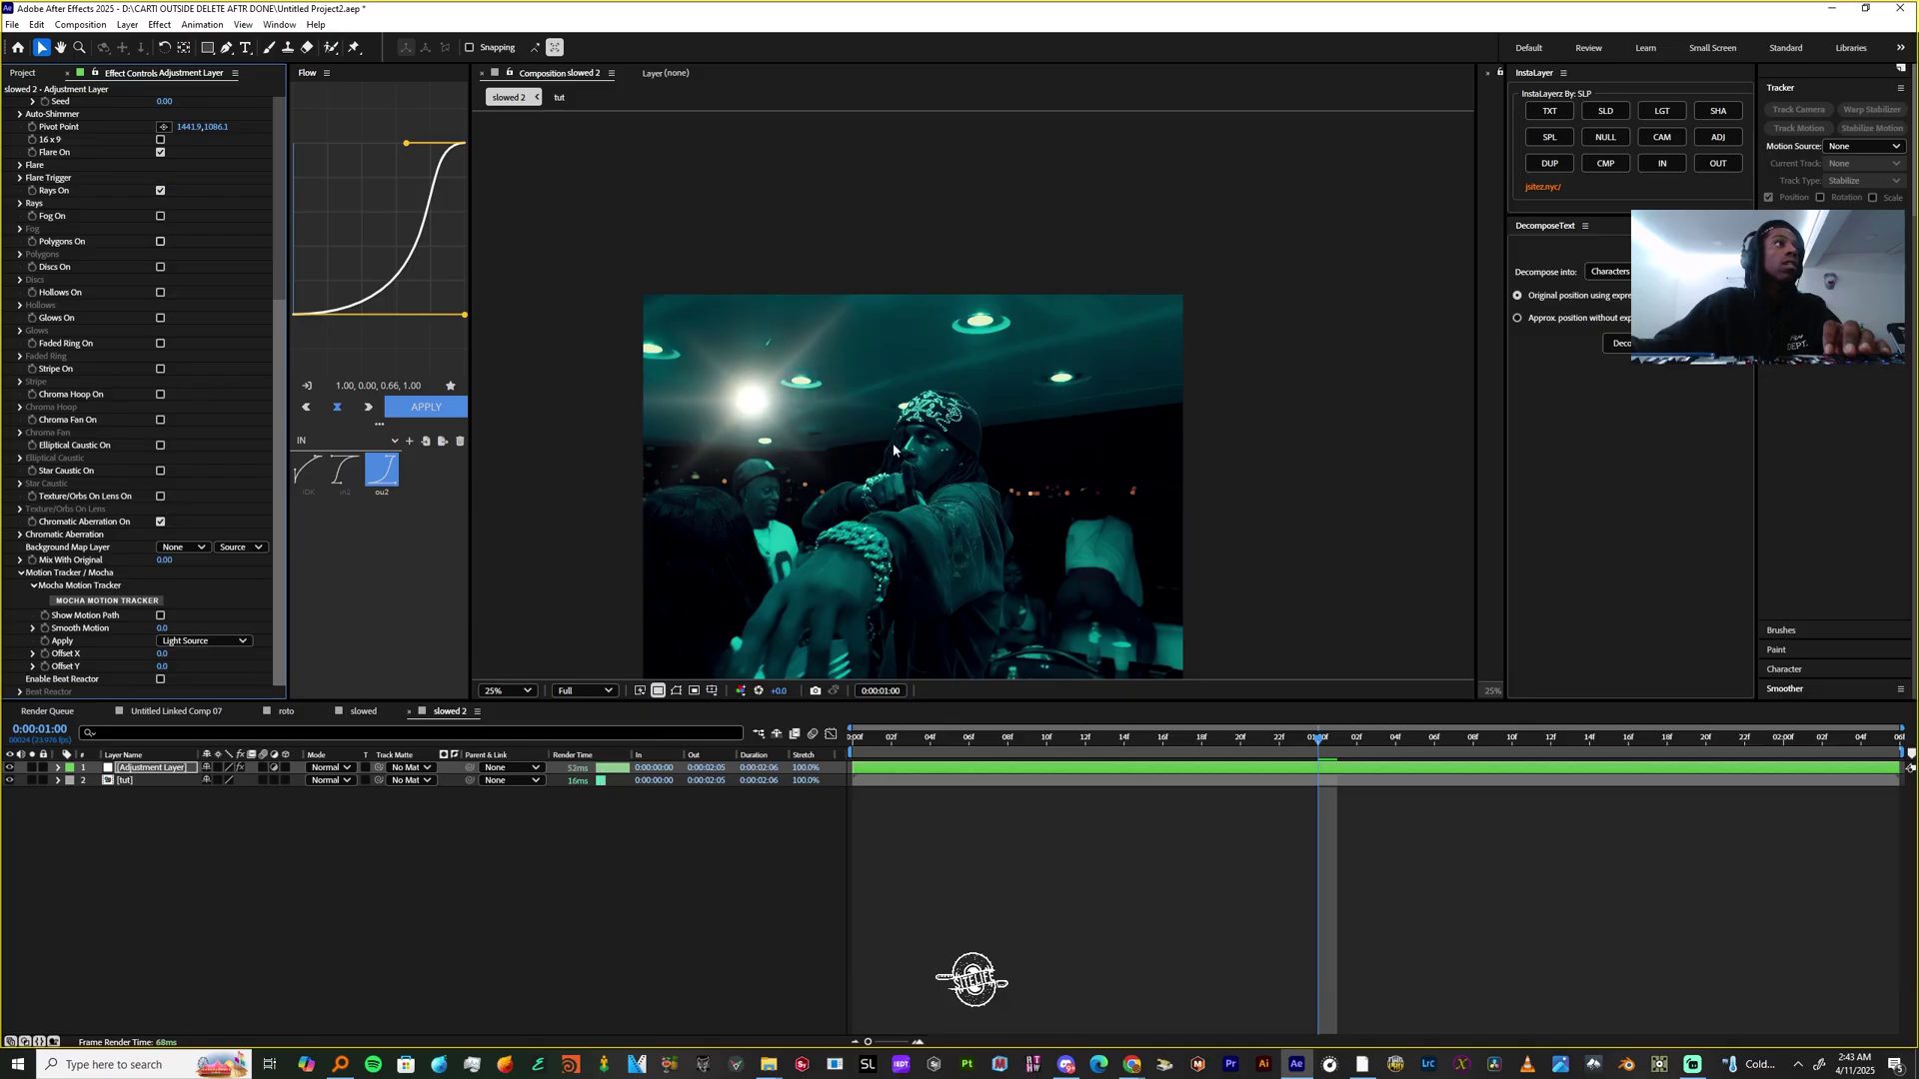
Scrub the composition to 0:00:01:02 and set the Rays' Scale to 0.85
drag(921, 741, 1357, 792)
scroll(24, 280, up, 2)
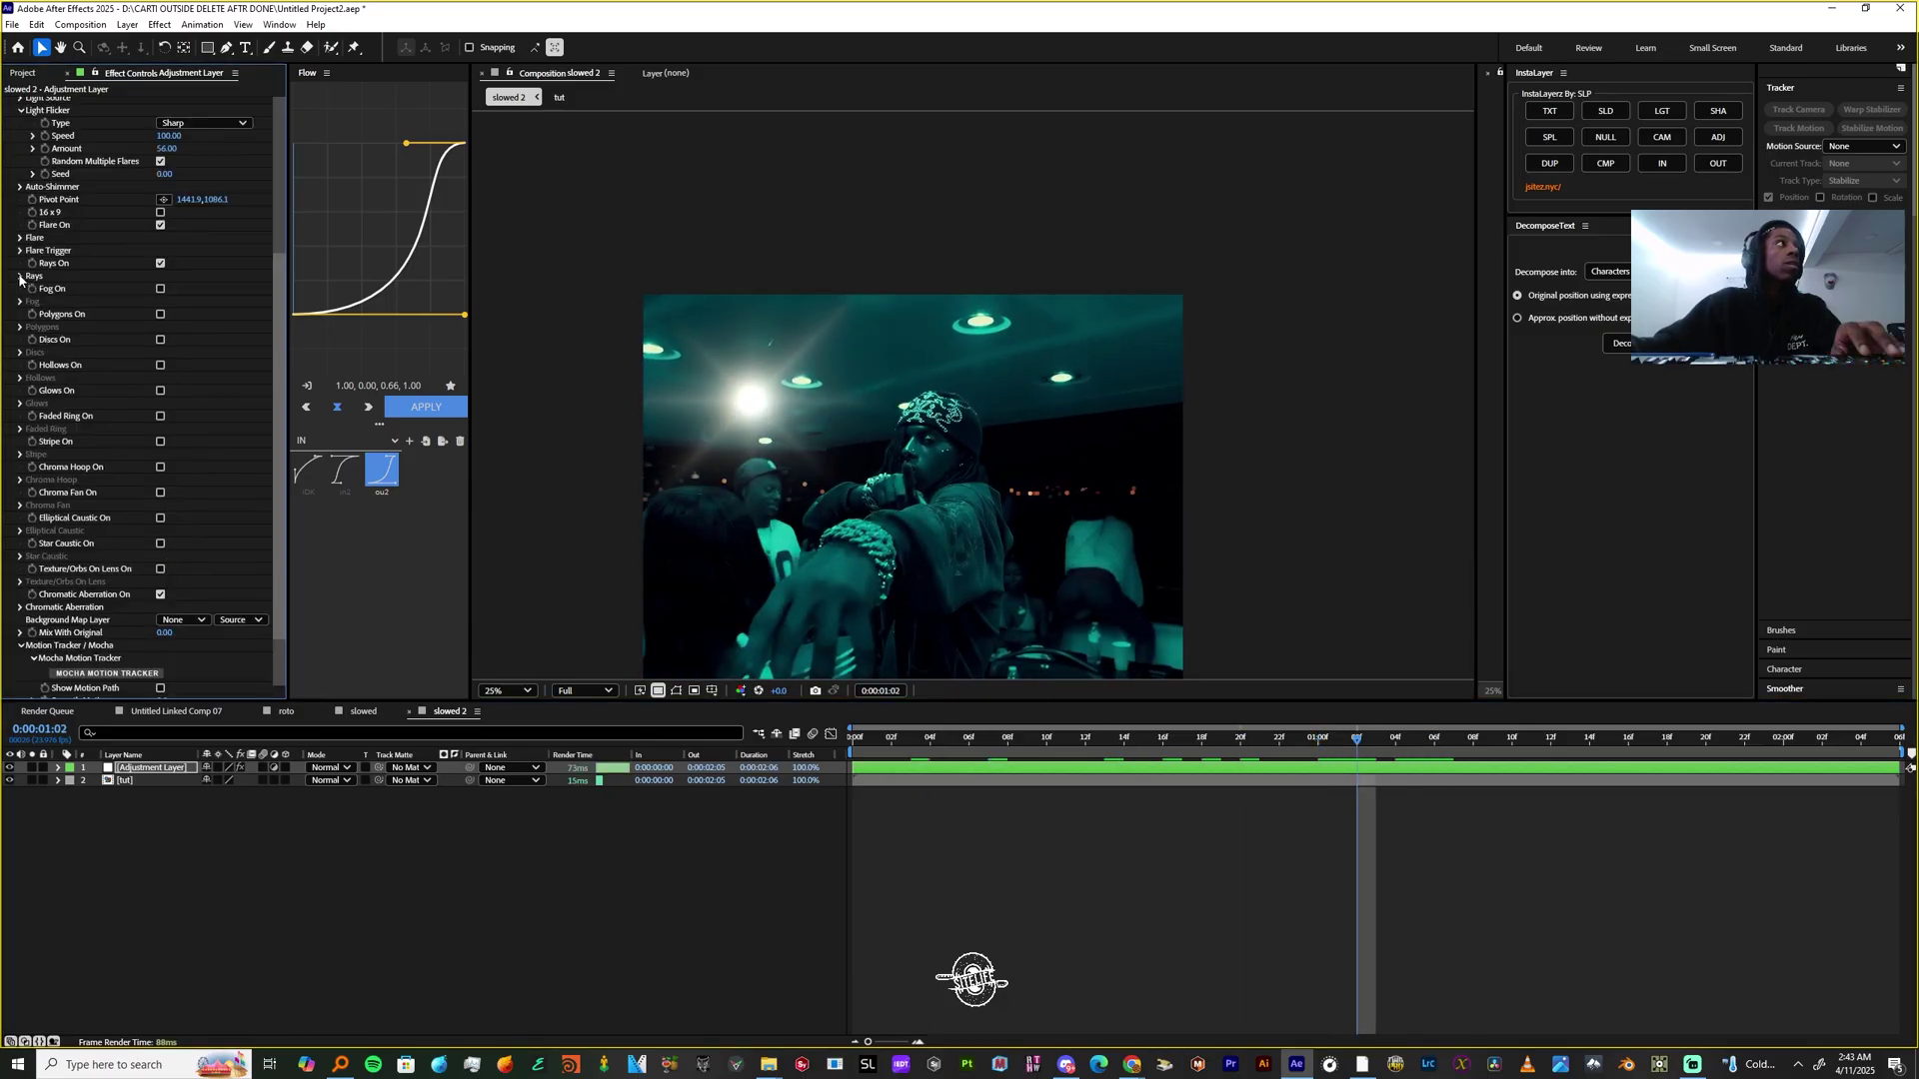
click(20, 277)
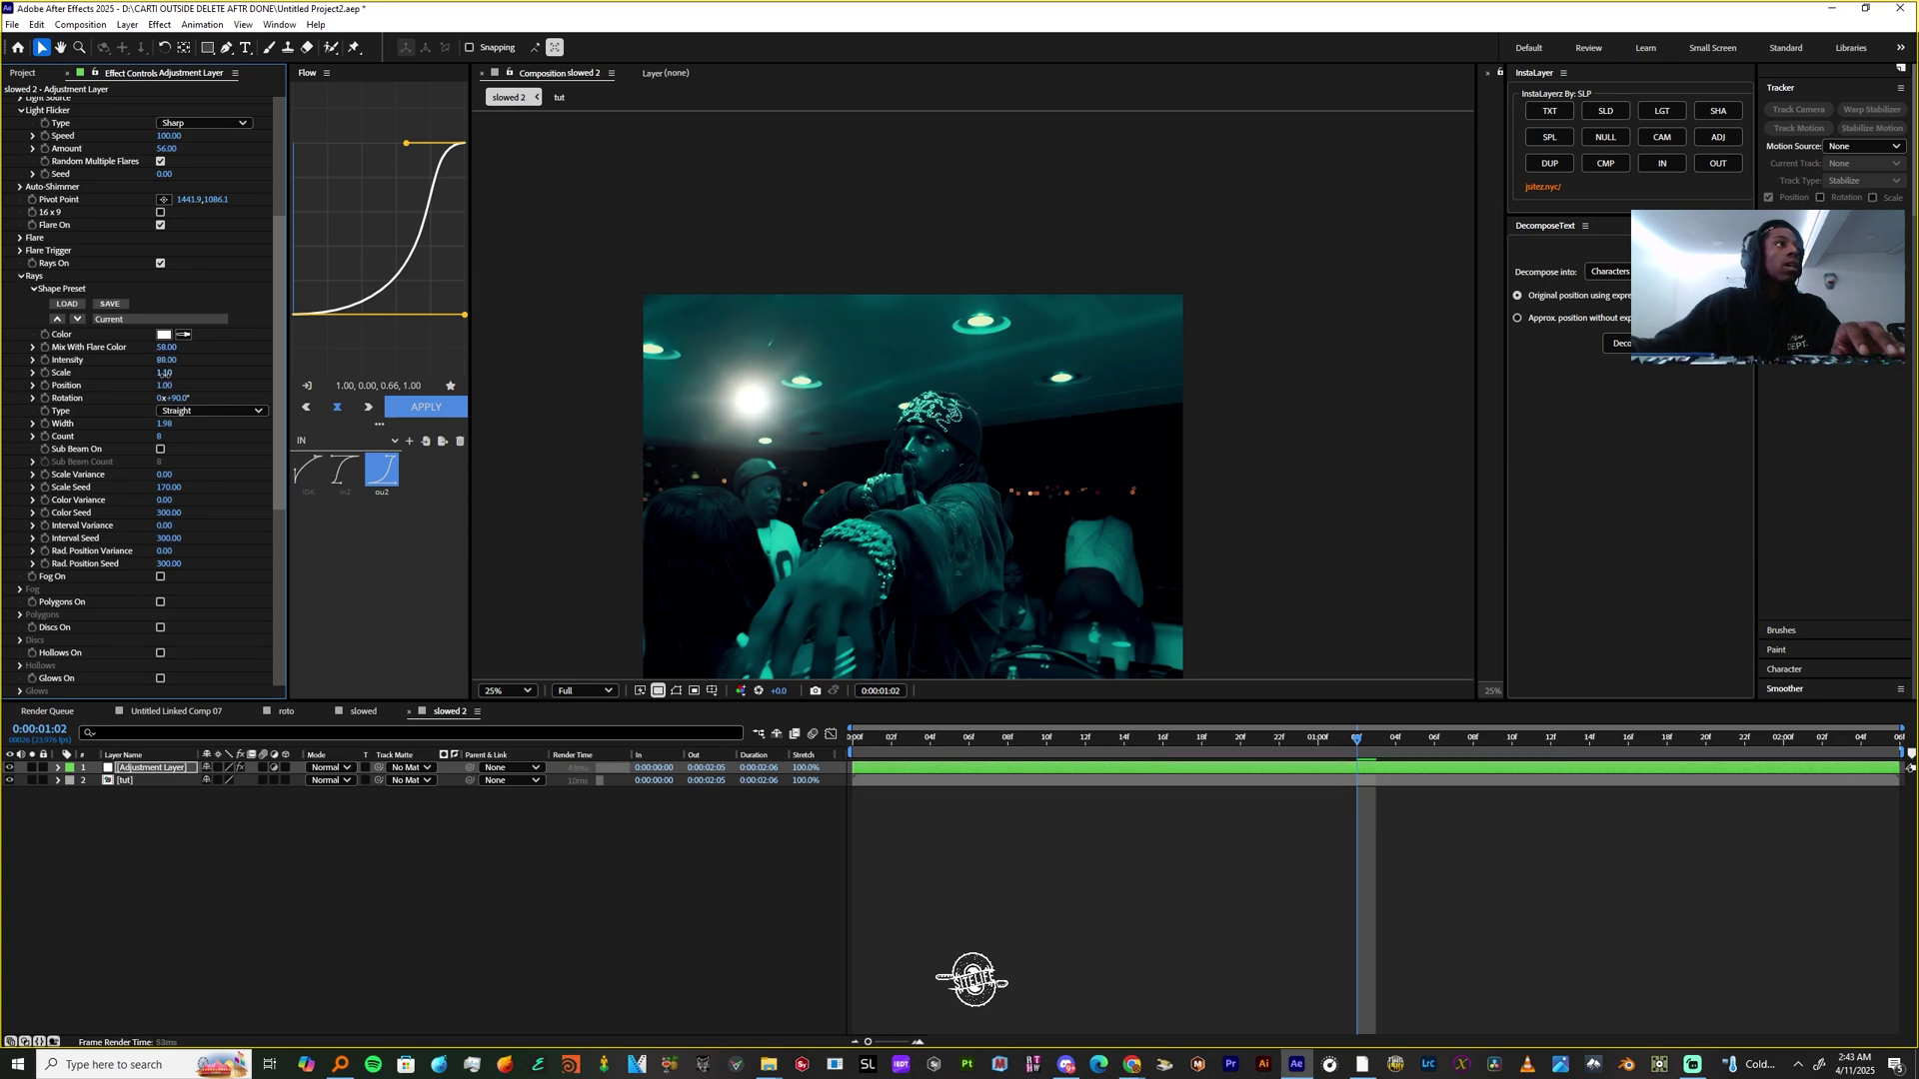
drag(165, 373, 139, 380)
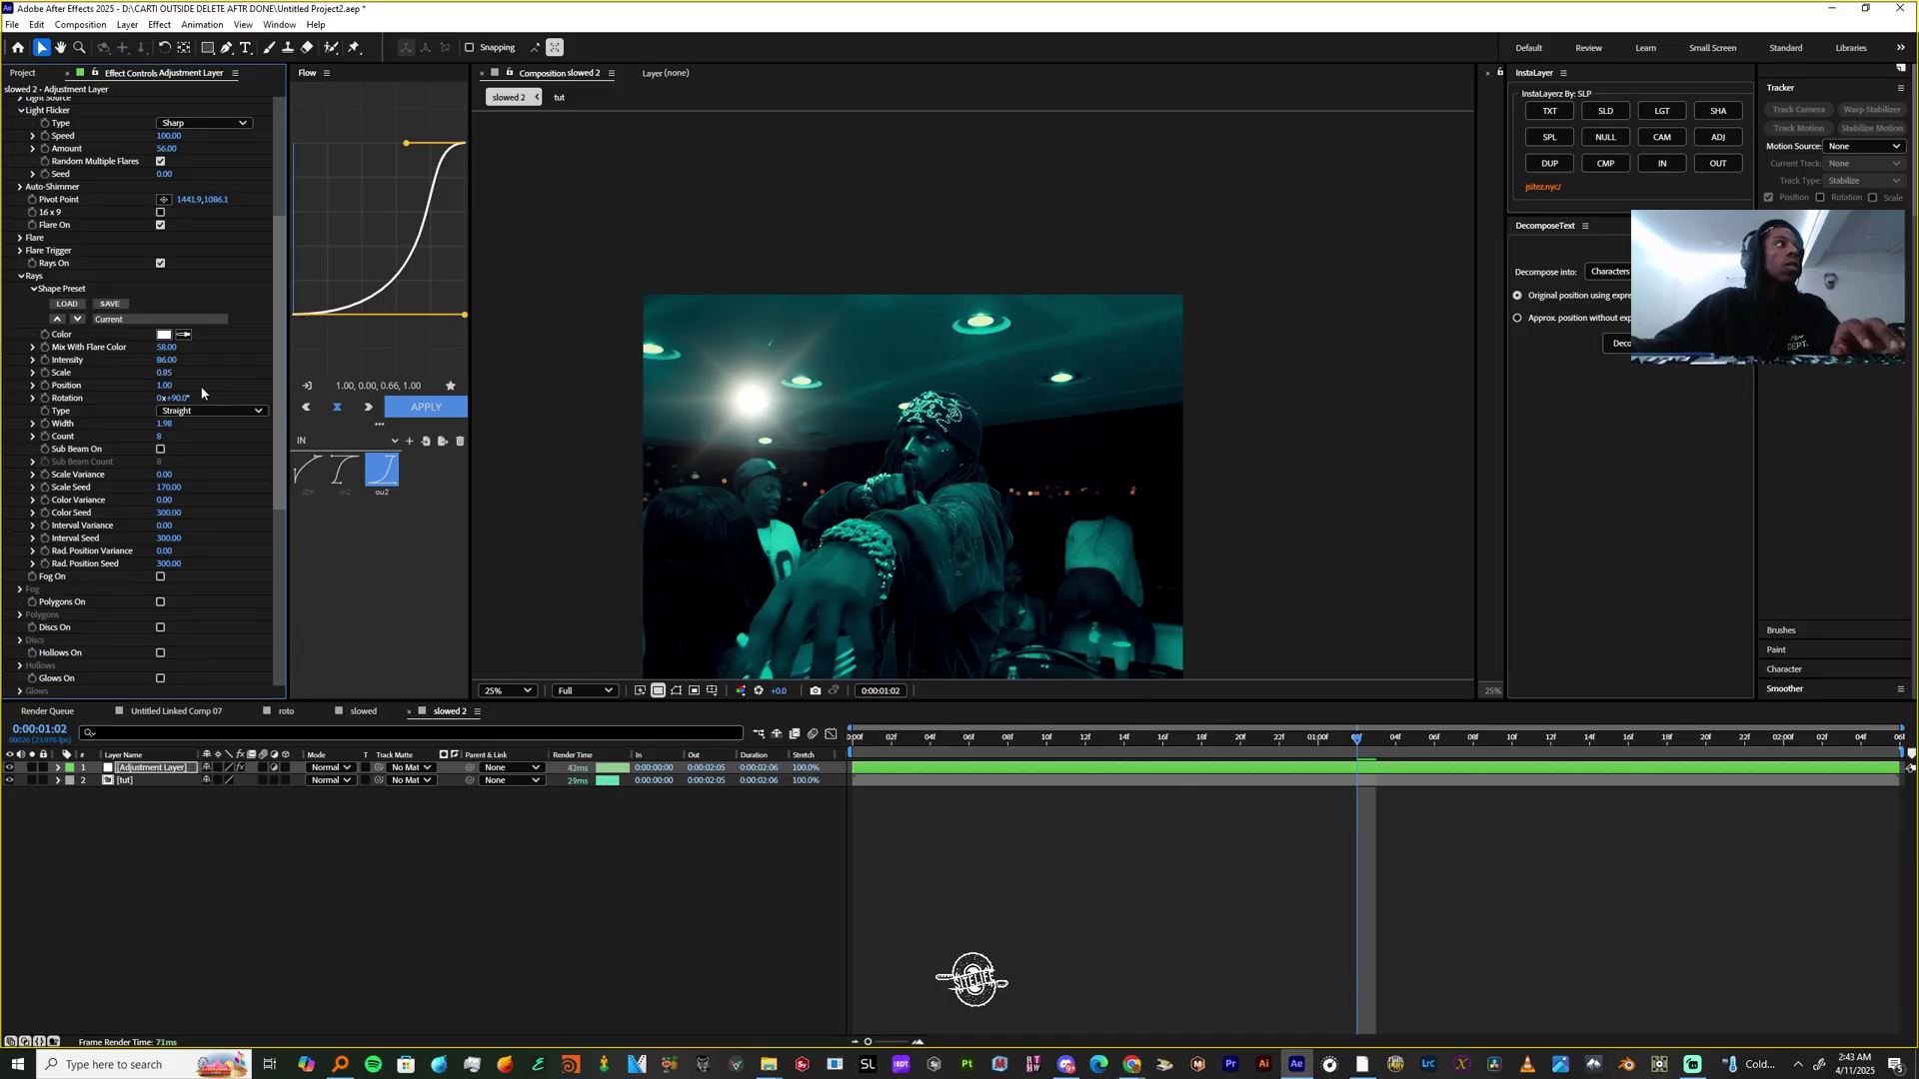
click(21, 283)
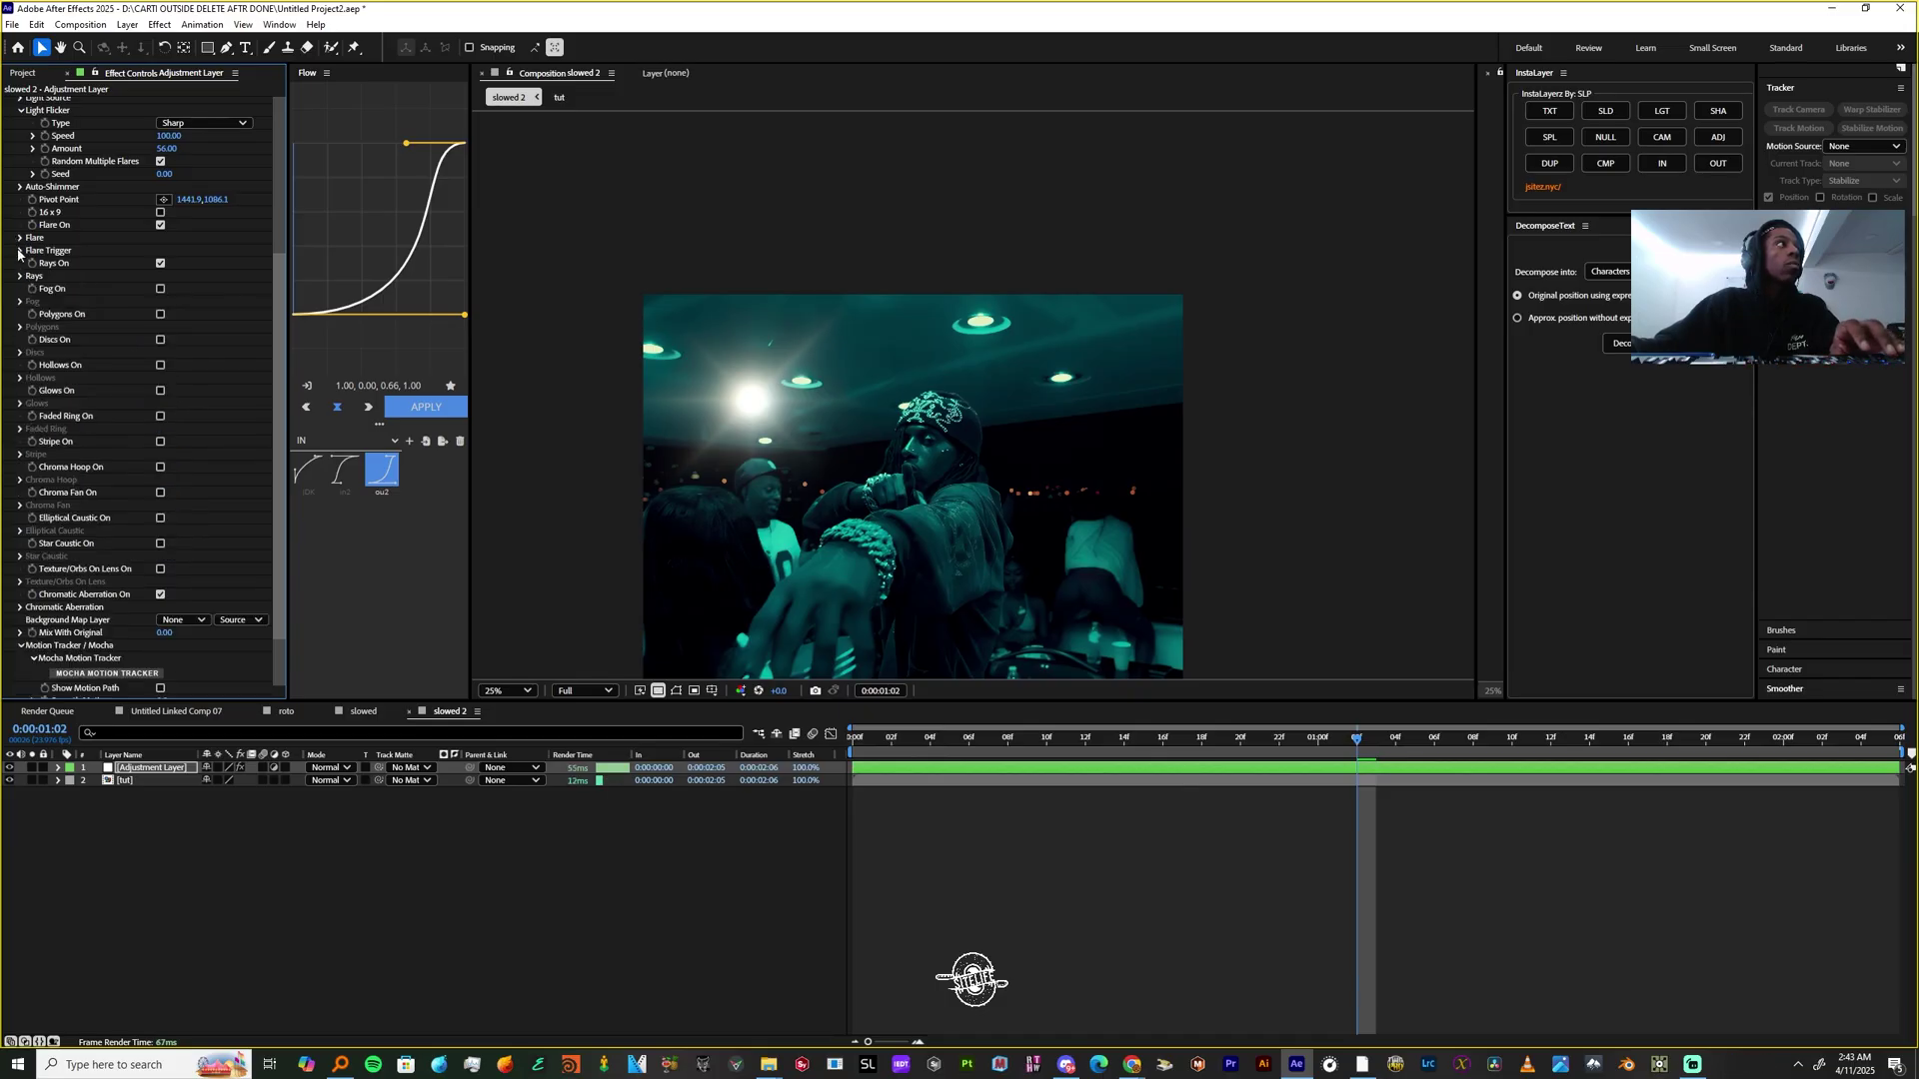
Set the Flare's Intensity to 68.90, Scale to 5.29 and Ring Intensity to 183, and disable Draw Ring
click(20, 251)
click(20, 239)
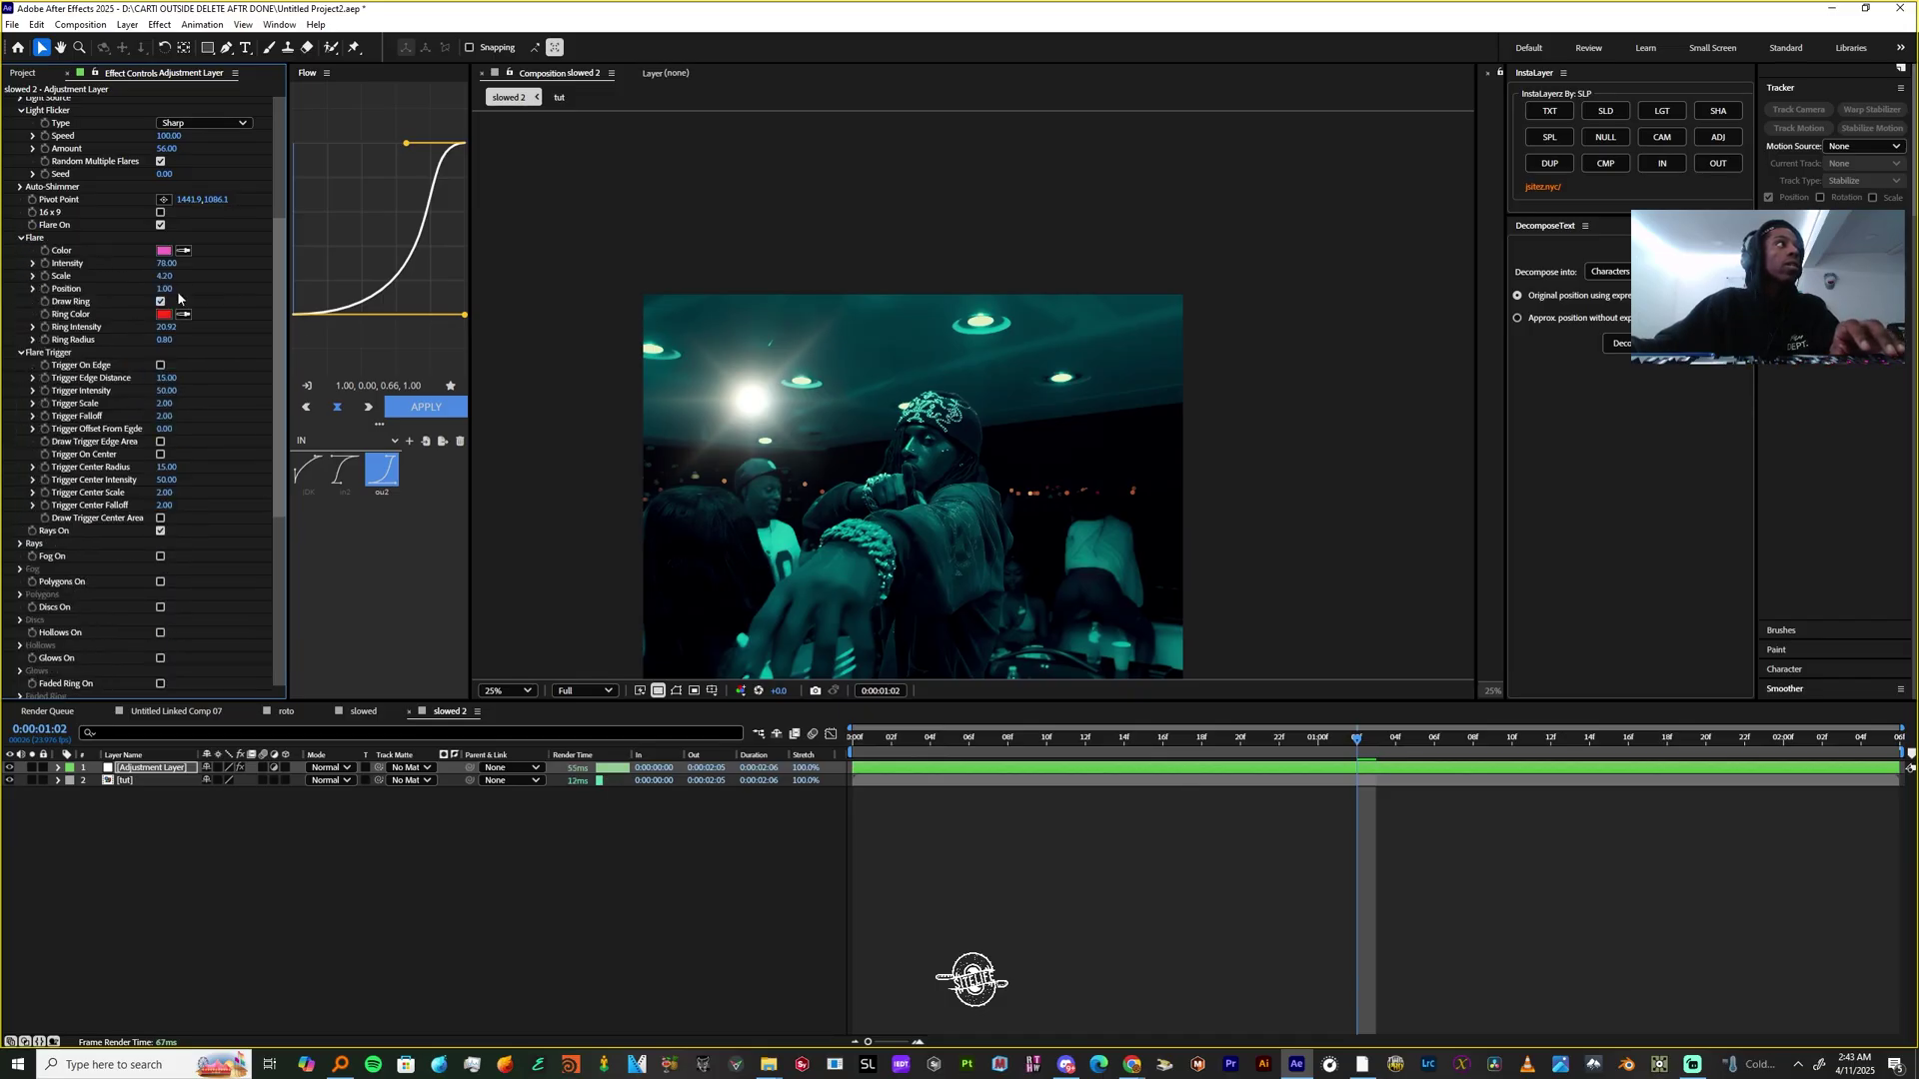
drag(157, 263, 327, 292)
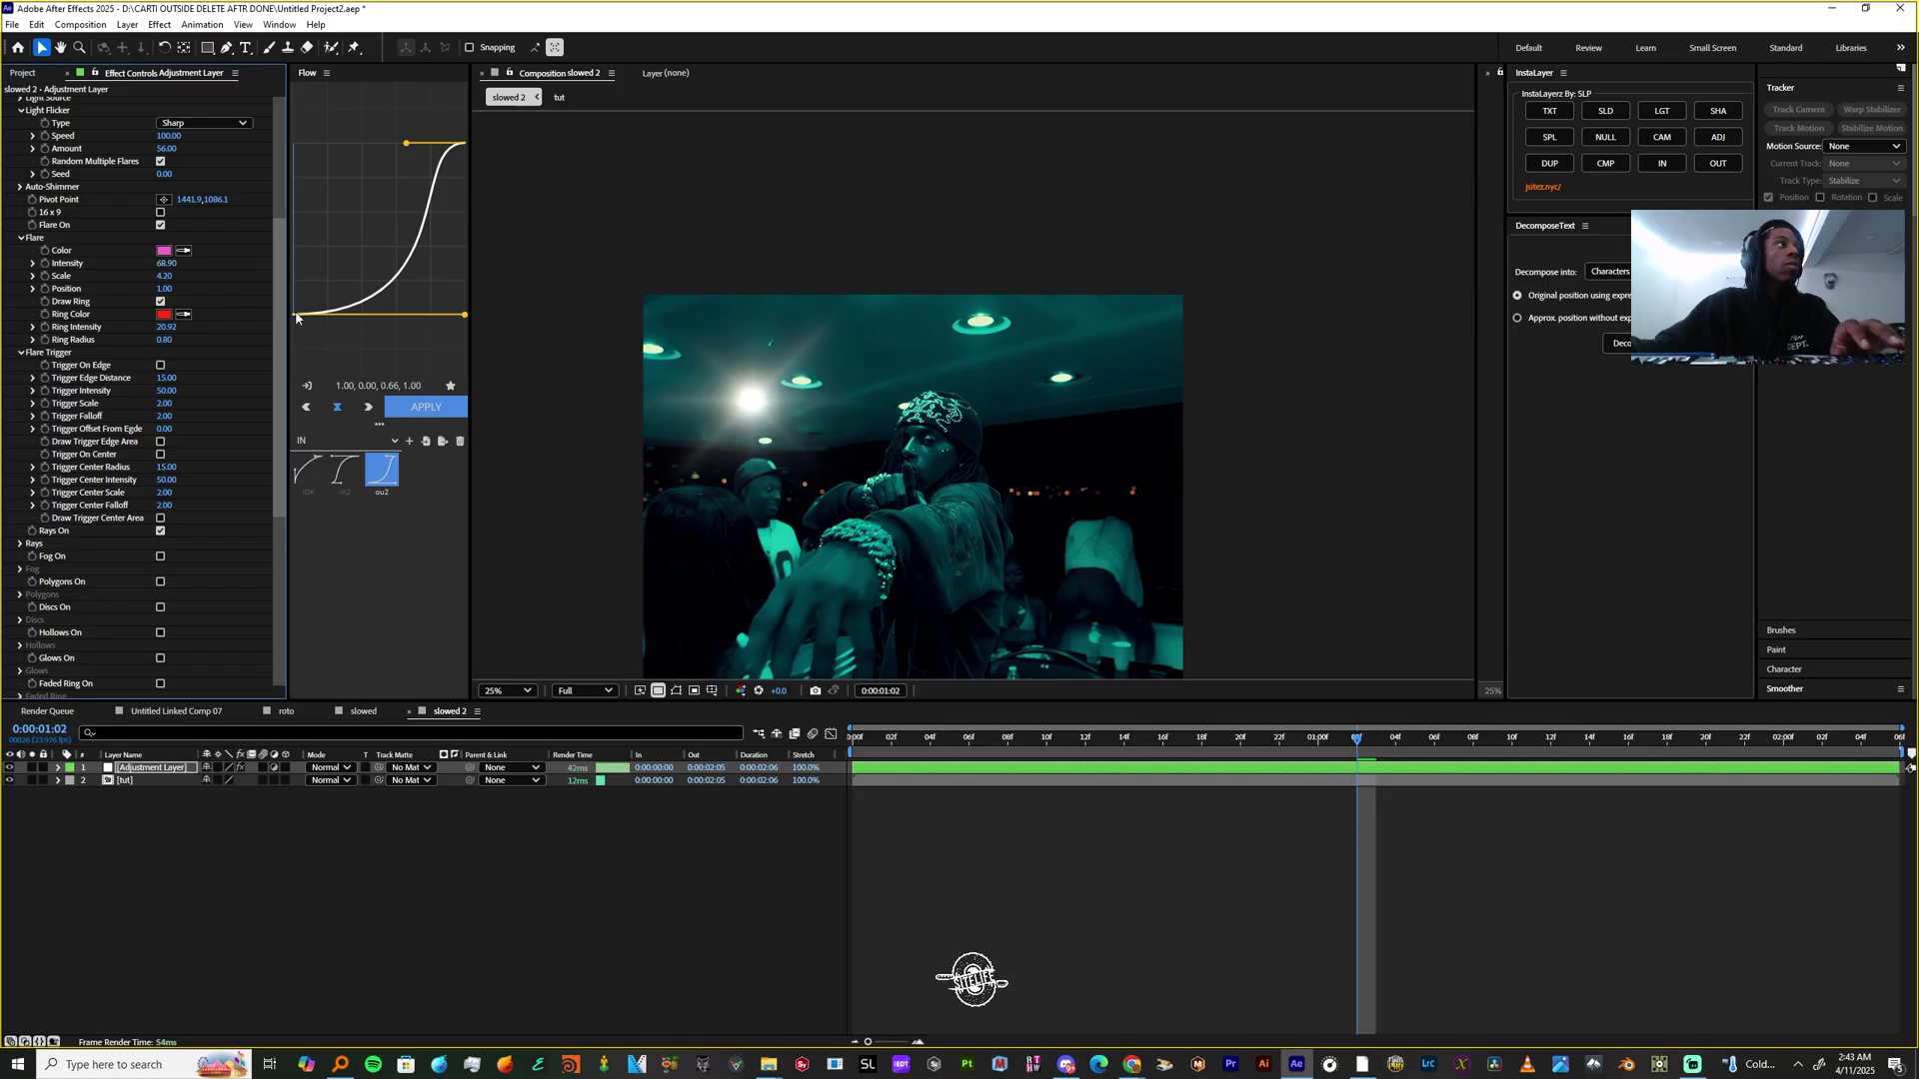
drag(170, 277, 200, 277)
drag(166, 326, 473, 361)
drag(242, 347, 274, 342)
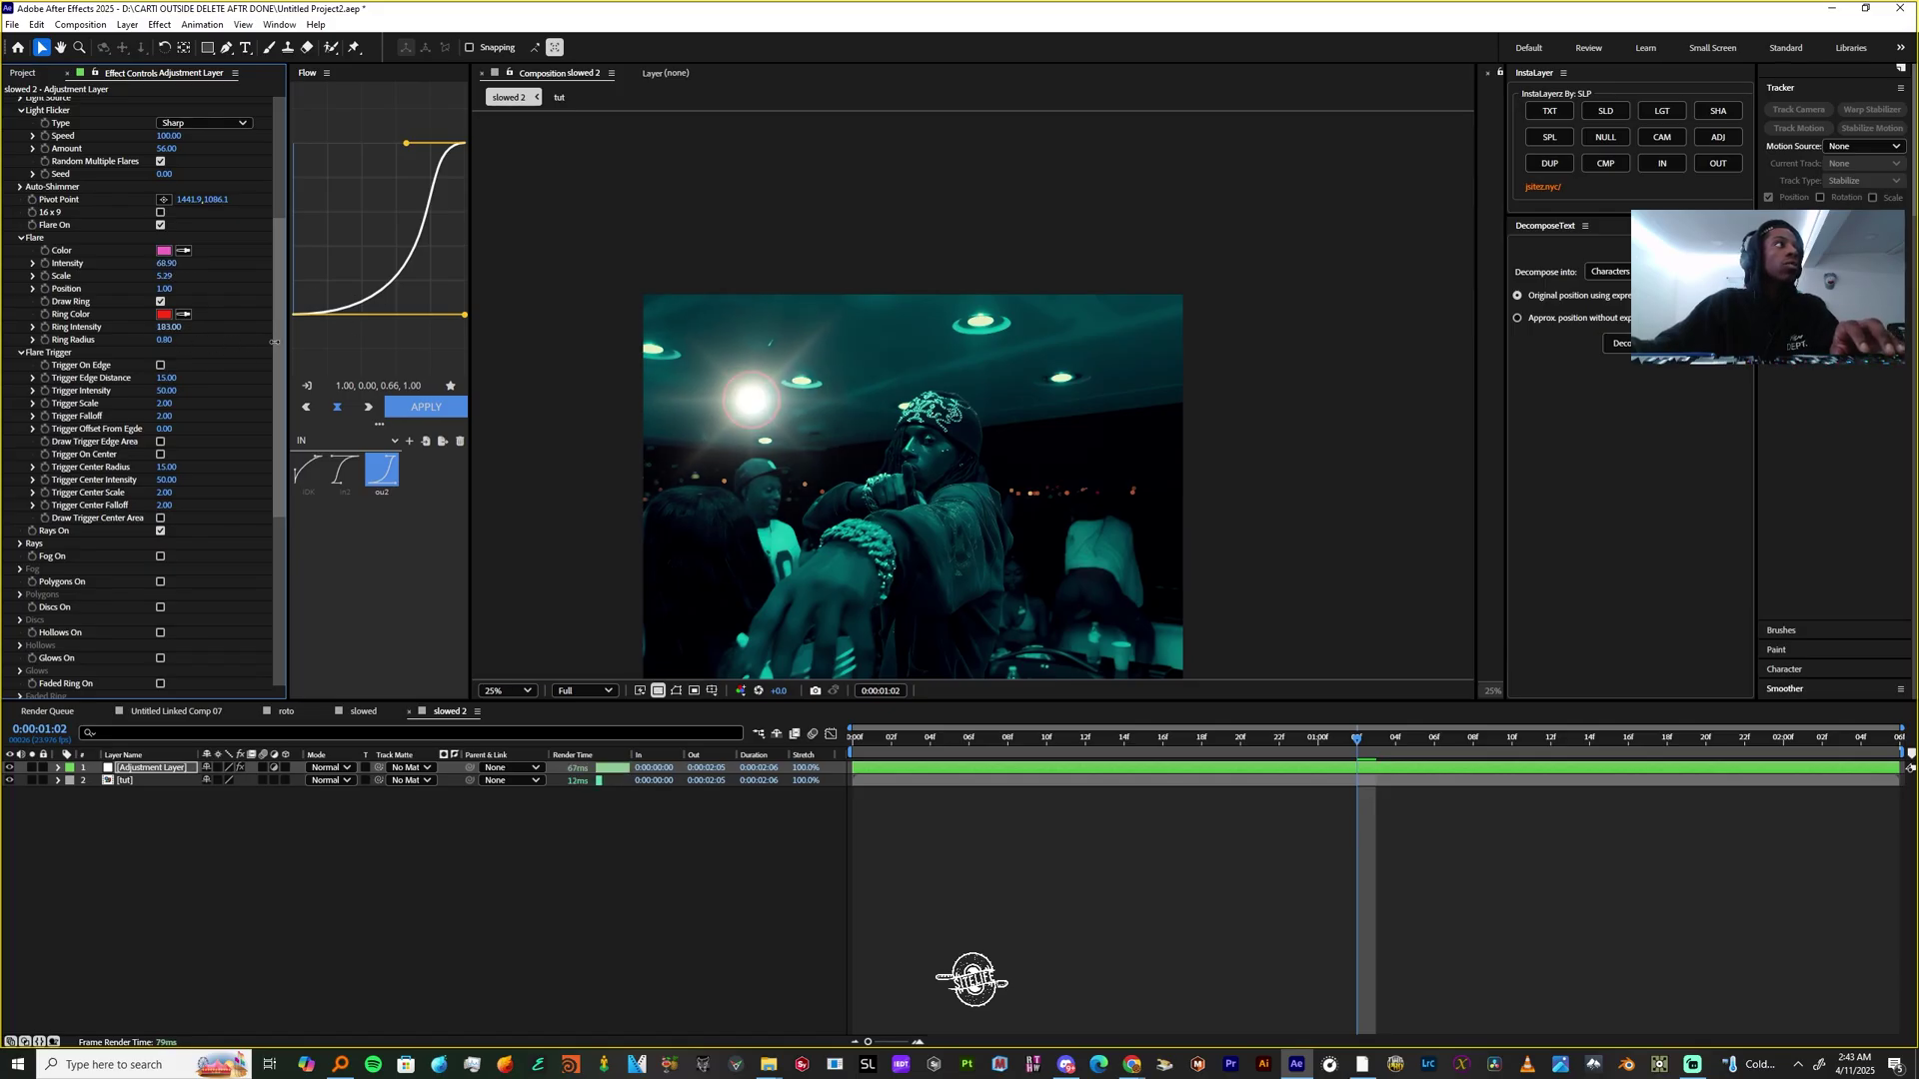
click(160, 302)
click(21, 239)
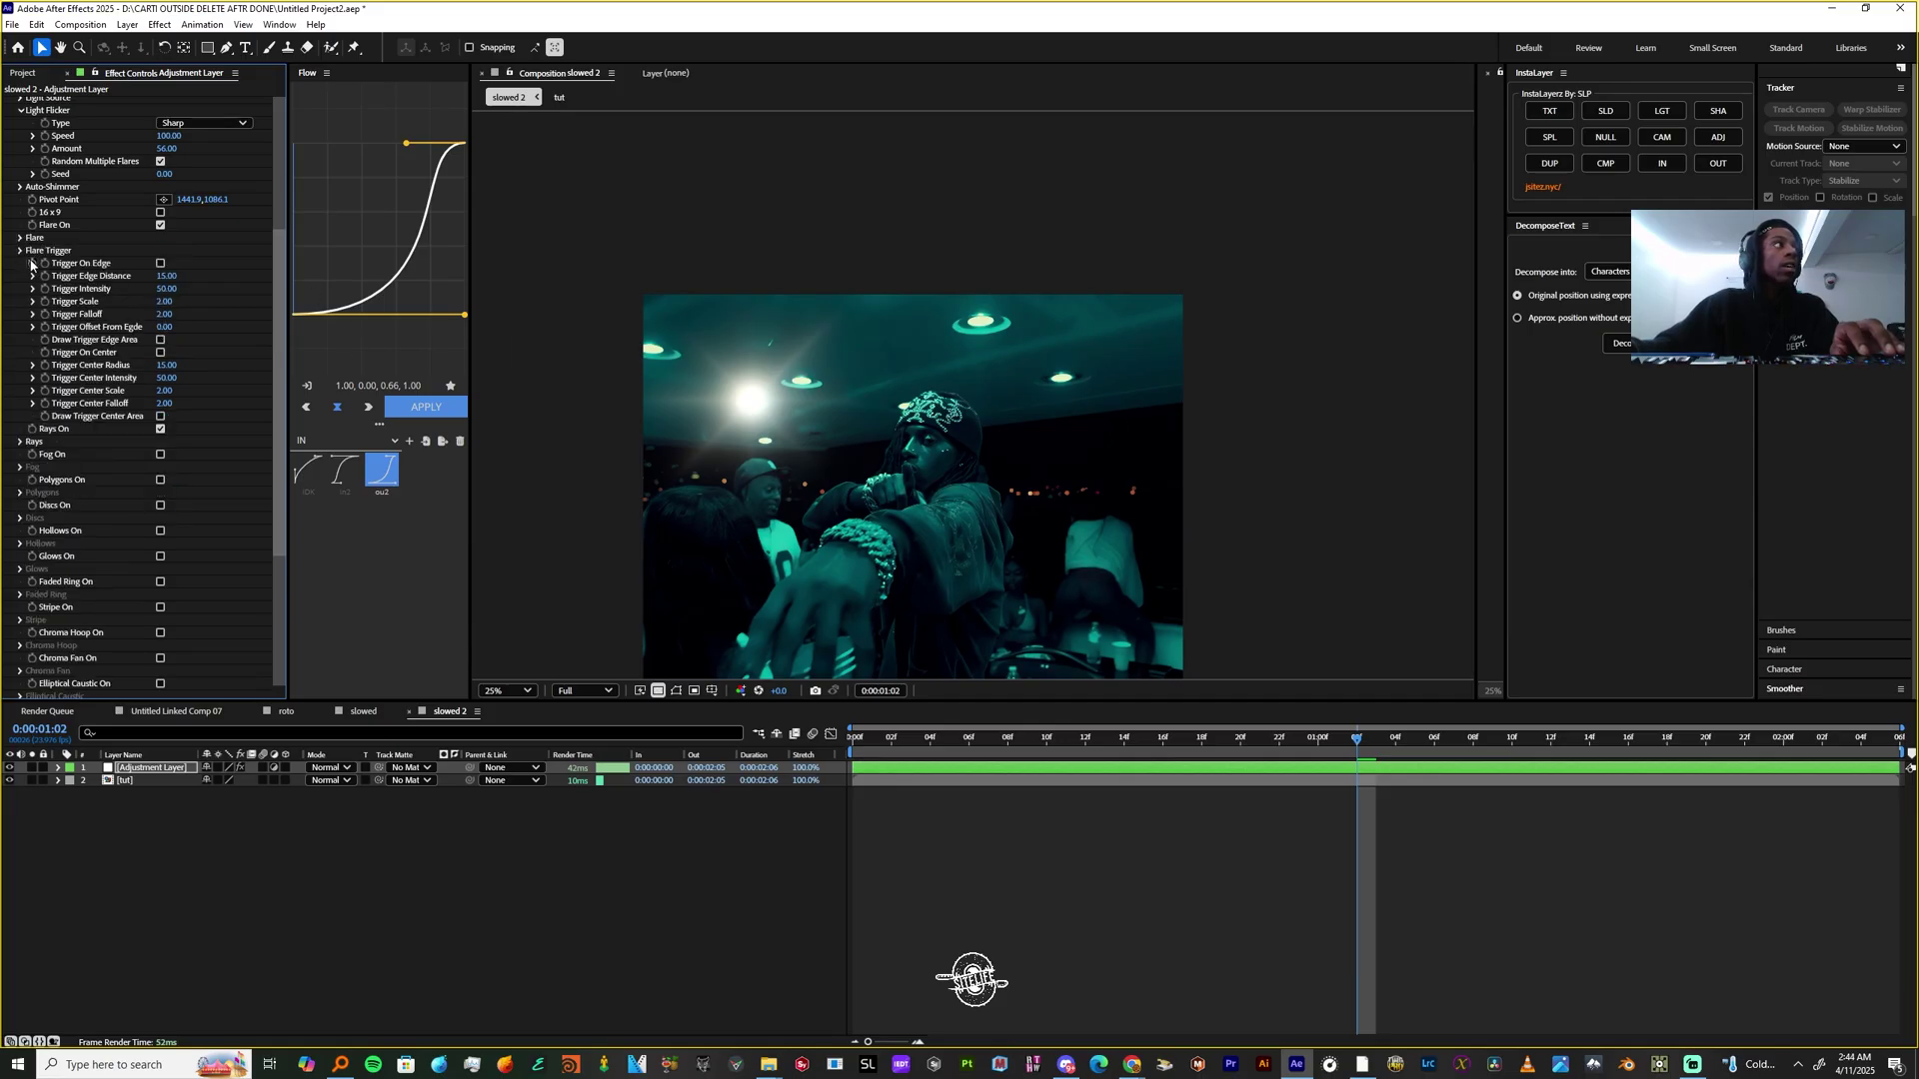
Turn Fog on, and set the Rays' Intensity to 98 and Scale Variance to 40, undoing the trial colour mix change
click(21, 250)
click(160, 289)
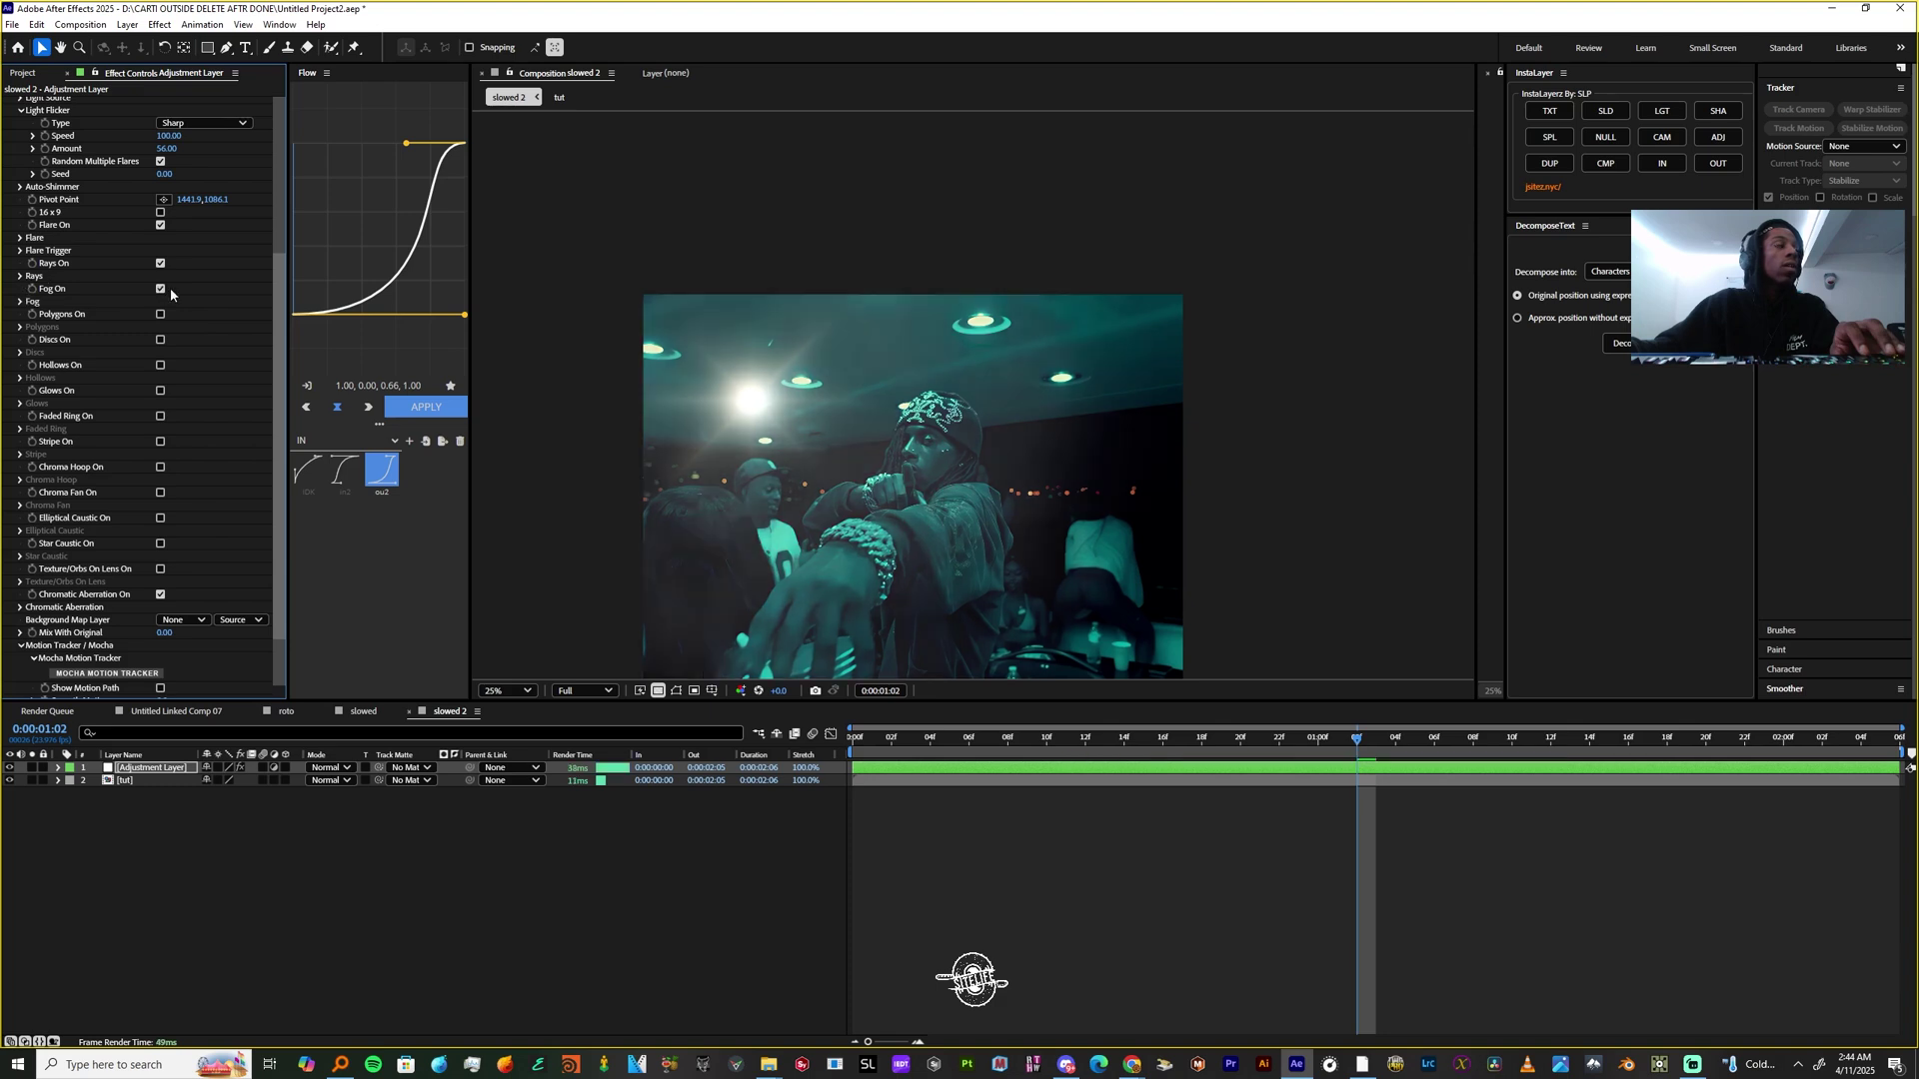
click(21, 277)
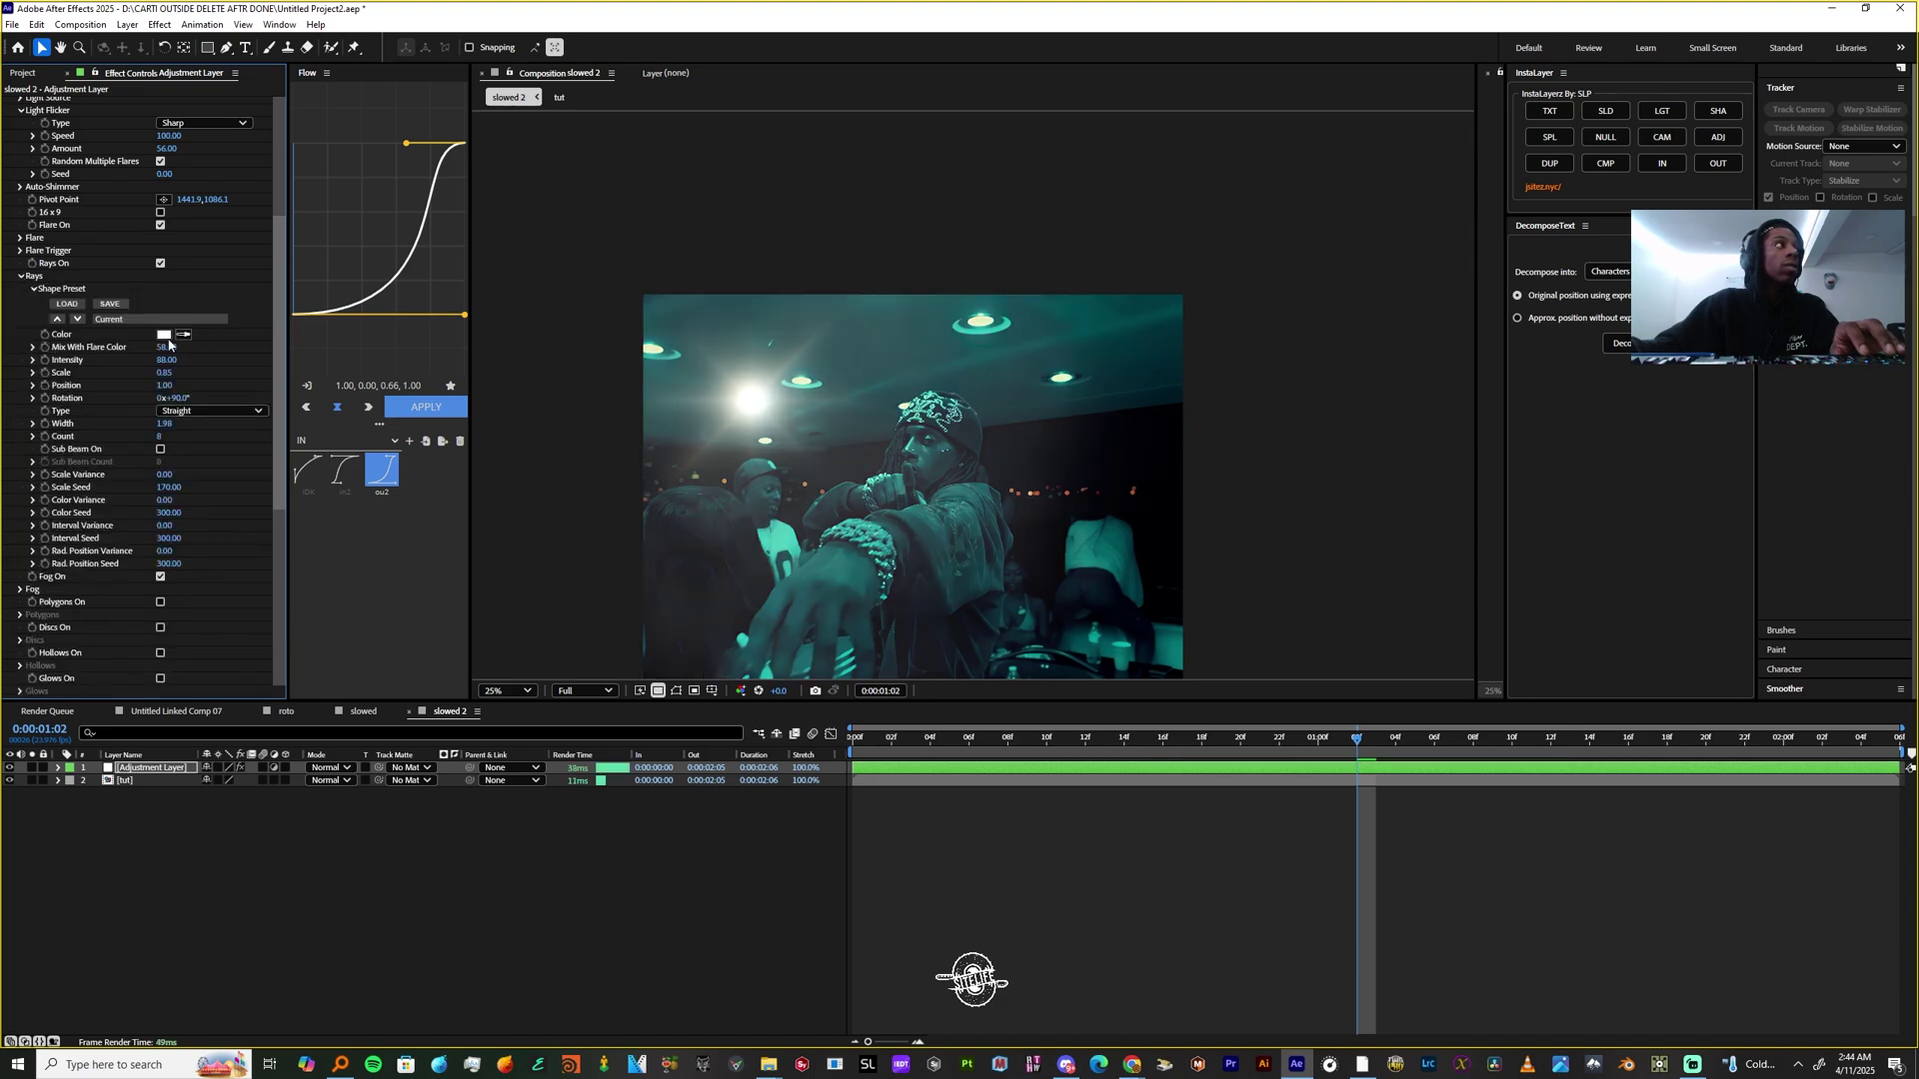
drag(172, 348, 89, 347)
key(ctrl+z)
key(ctrl+z)
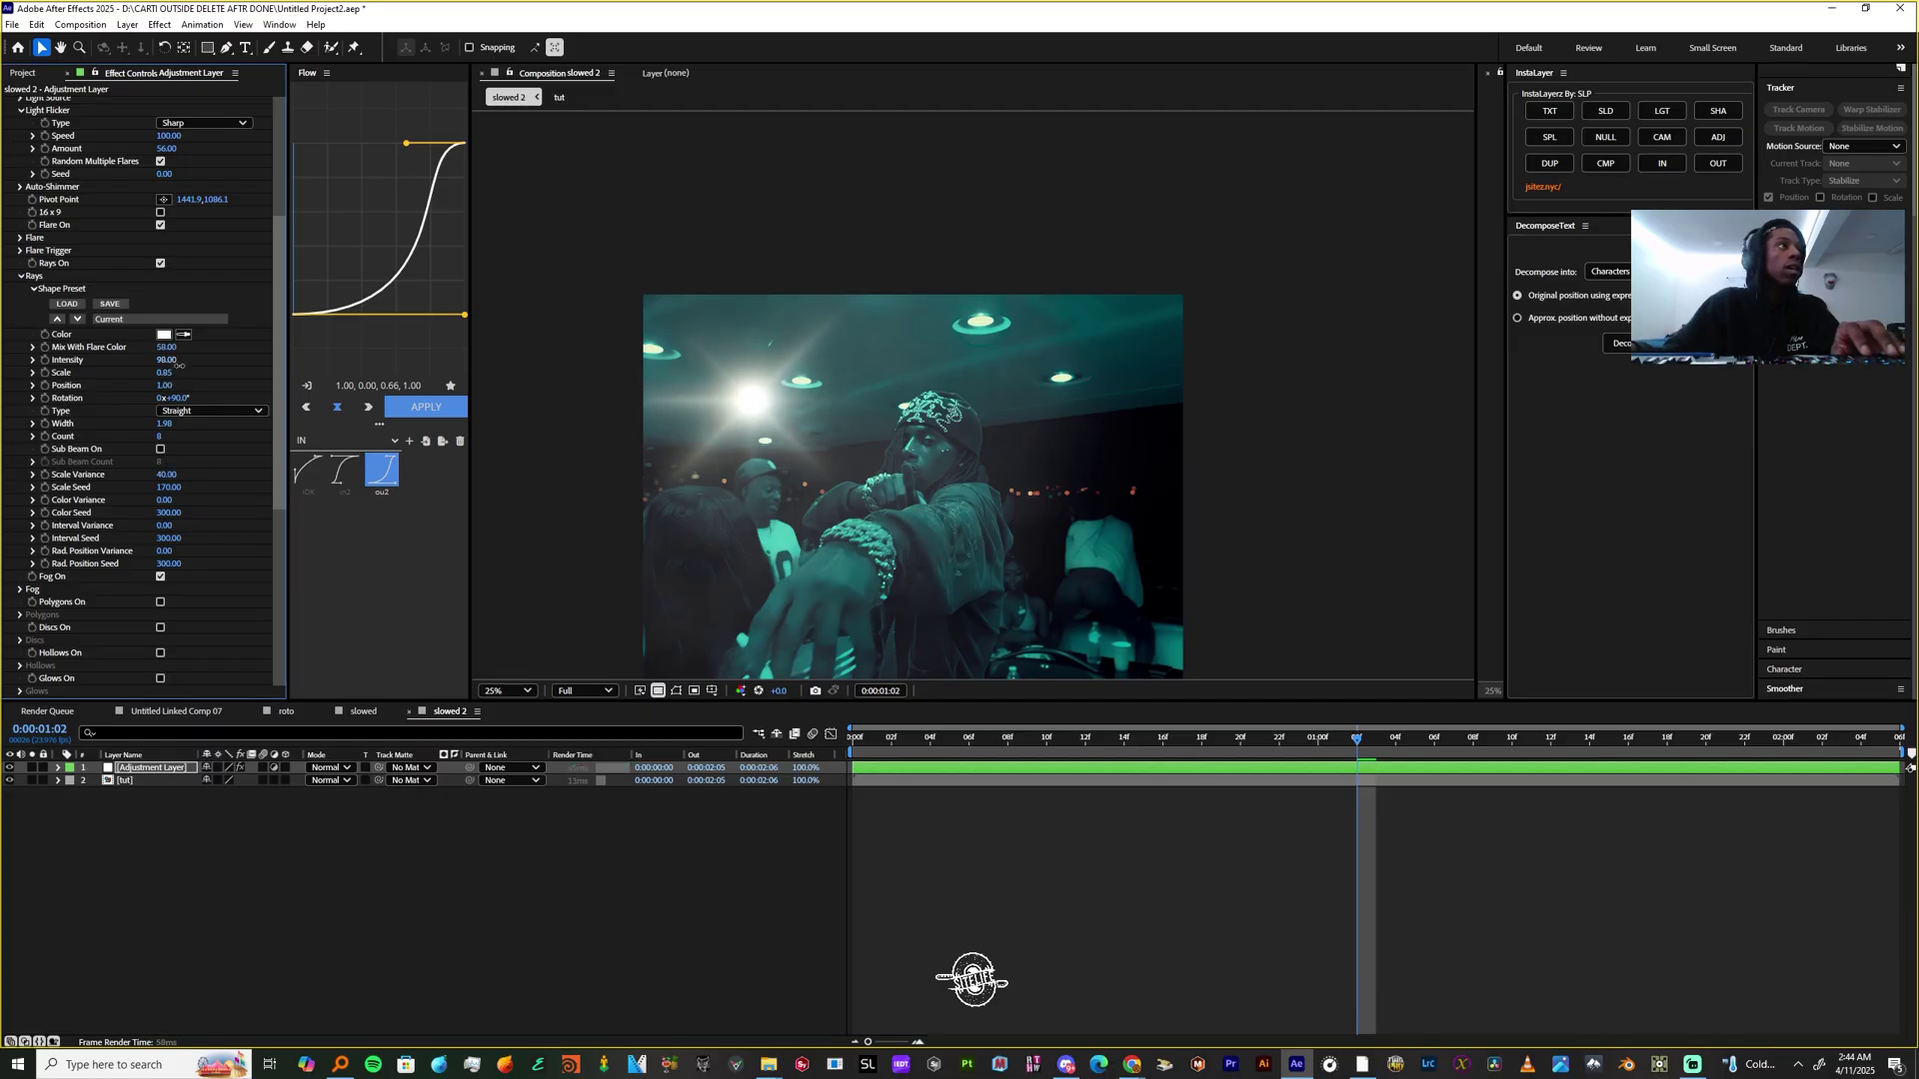
click(20, 276)
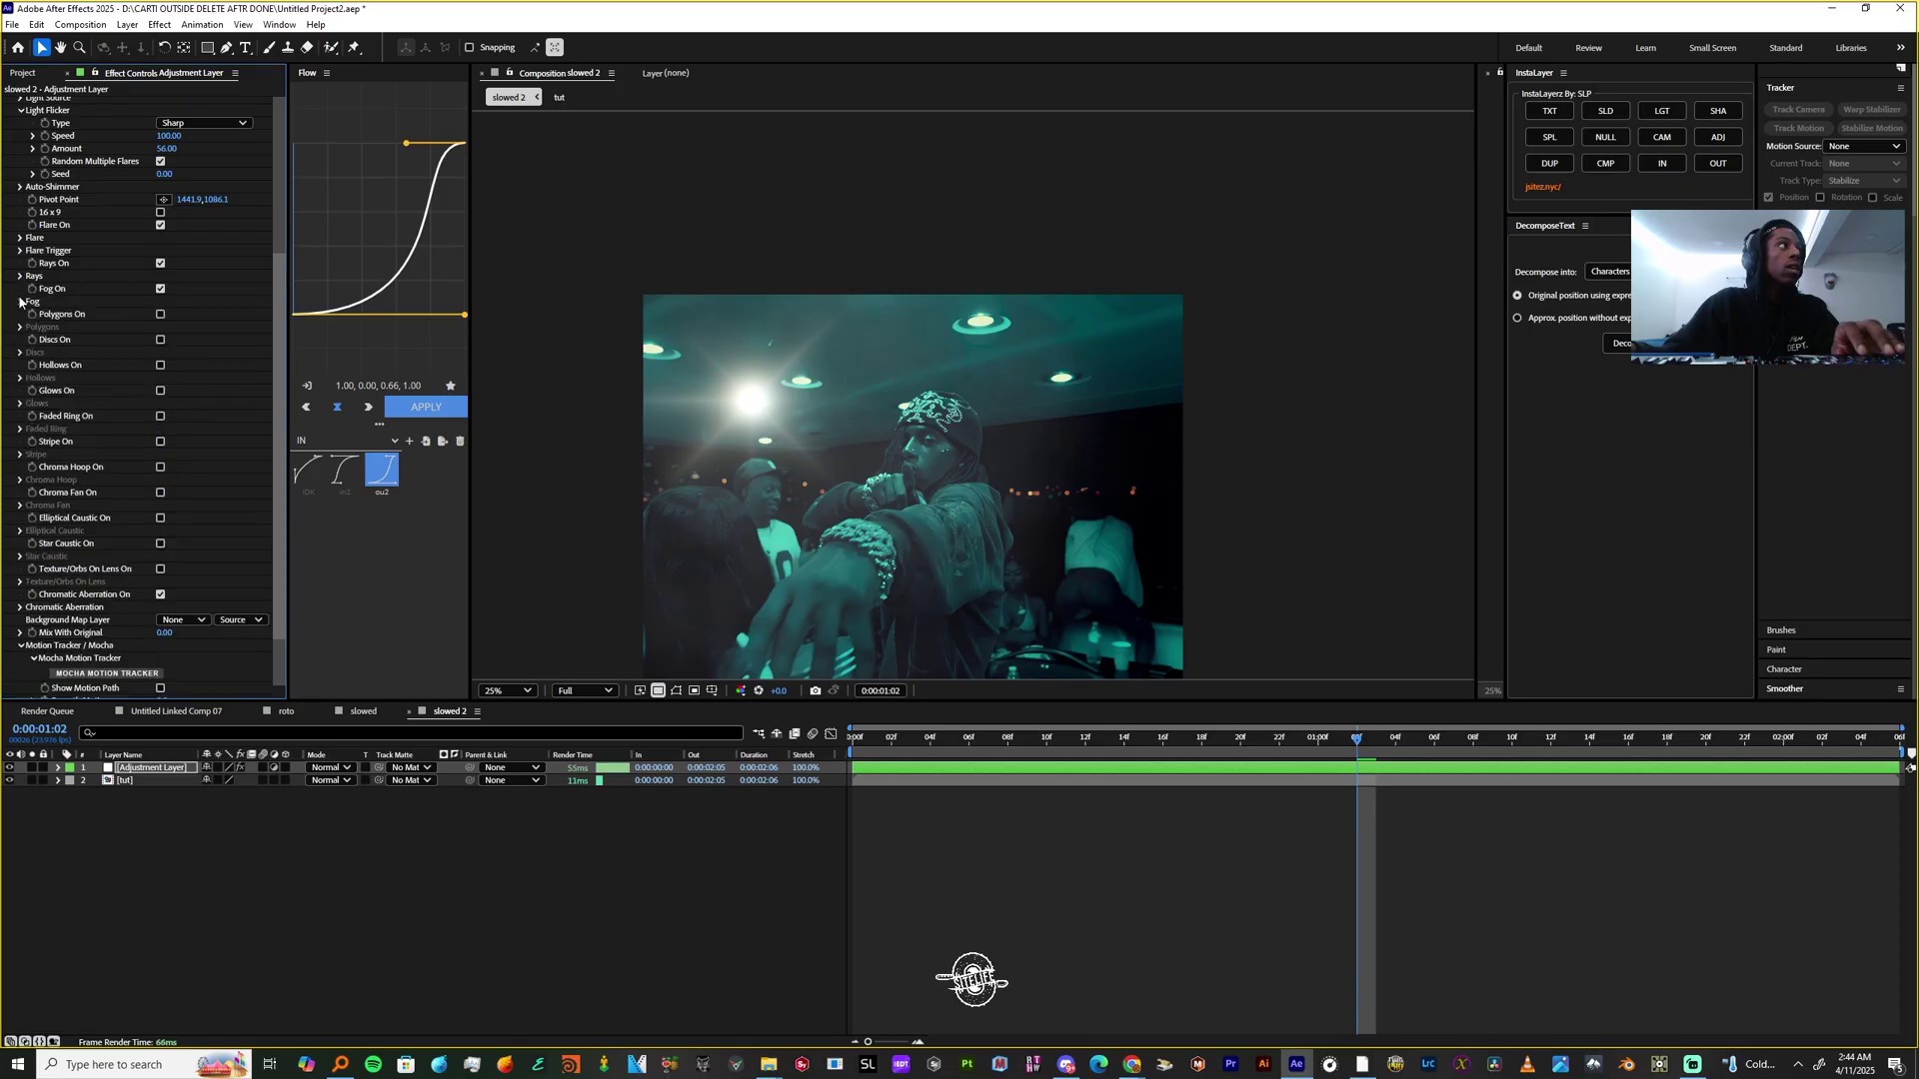
Set the Fog's Scale to 9.90, and turn on the Hollows and Glows elements
click(19, 303)
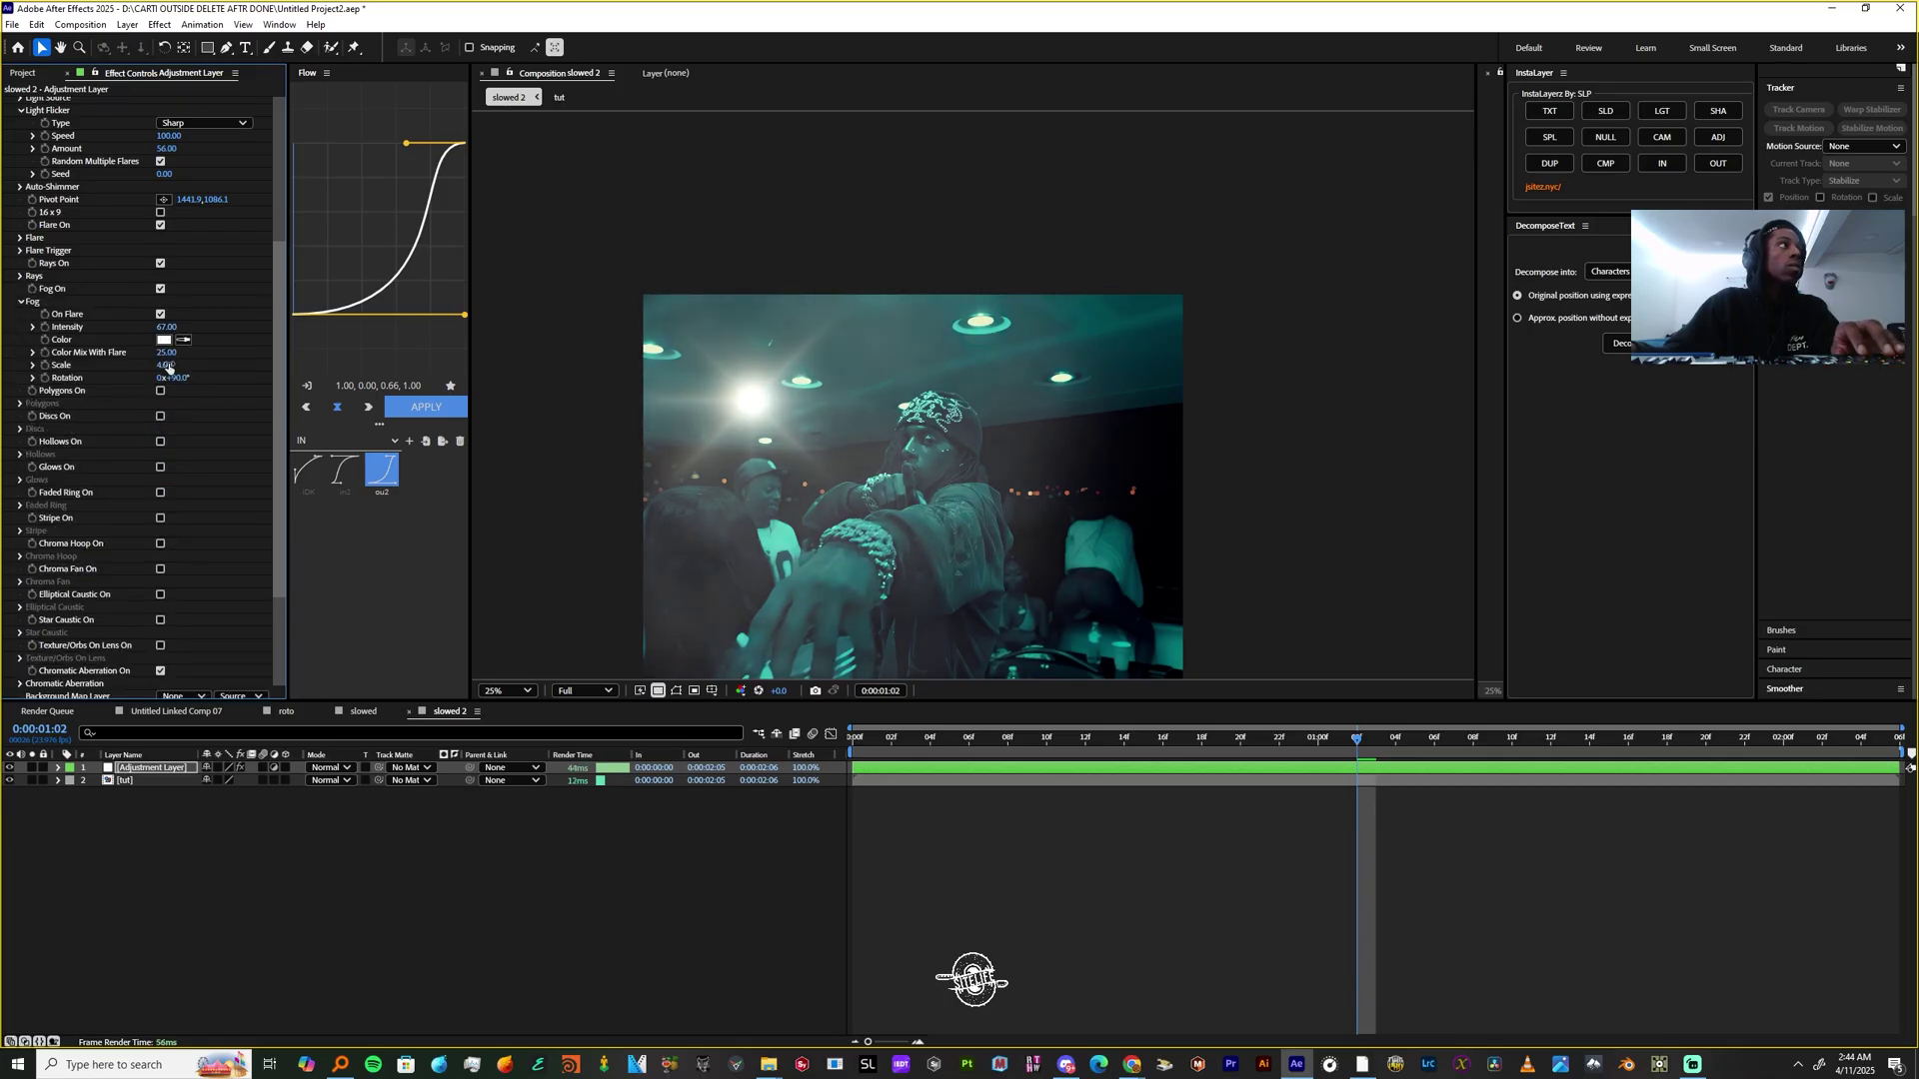
drag(169, 367, 219, 370)
scroll(181, 382, down, 2)
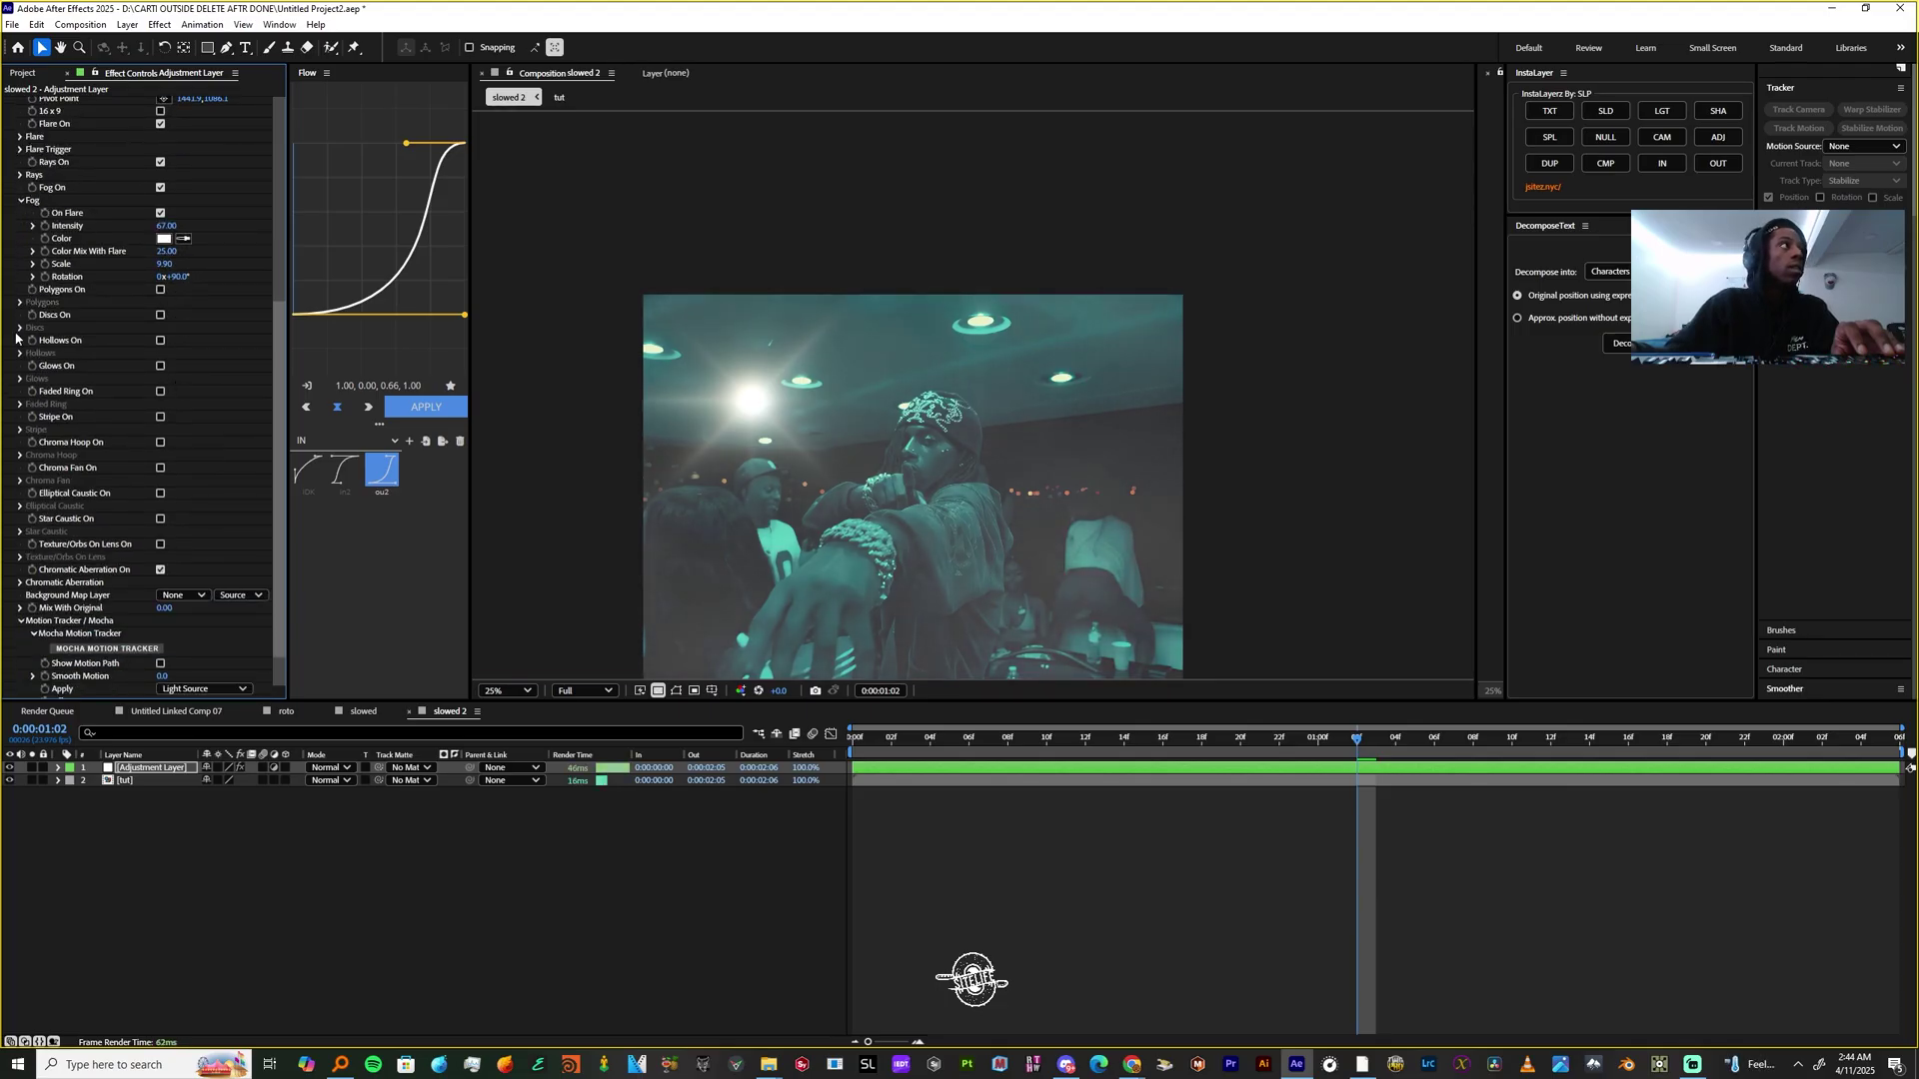
click(160, 341)
click(160, 366)
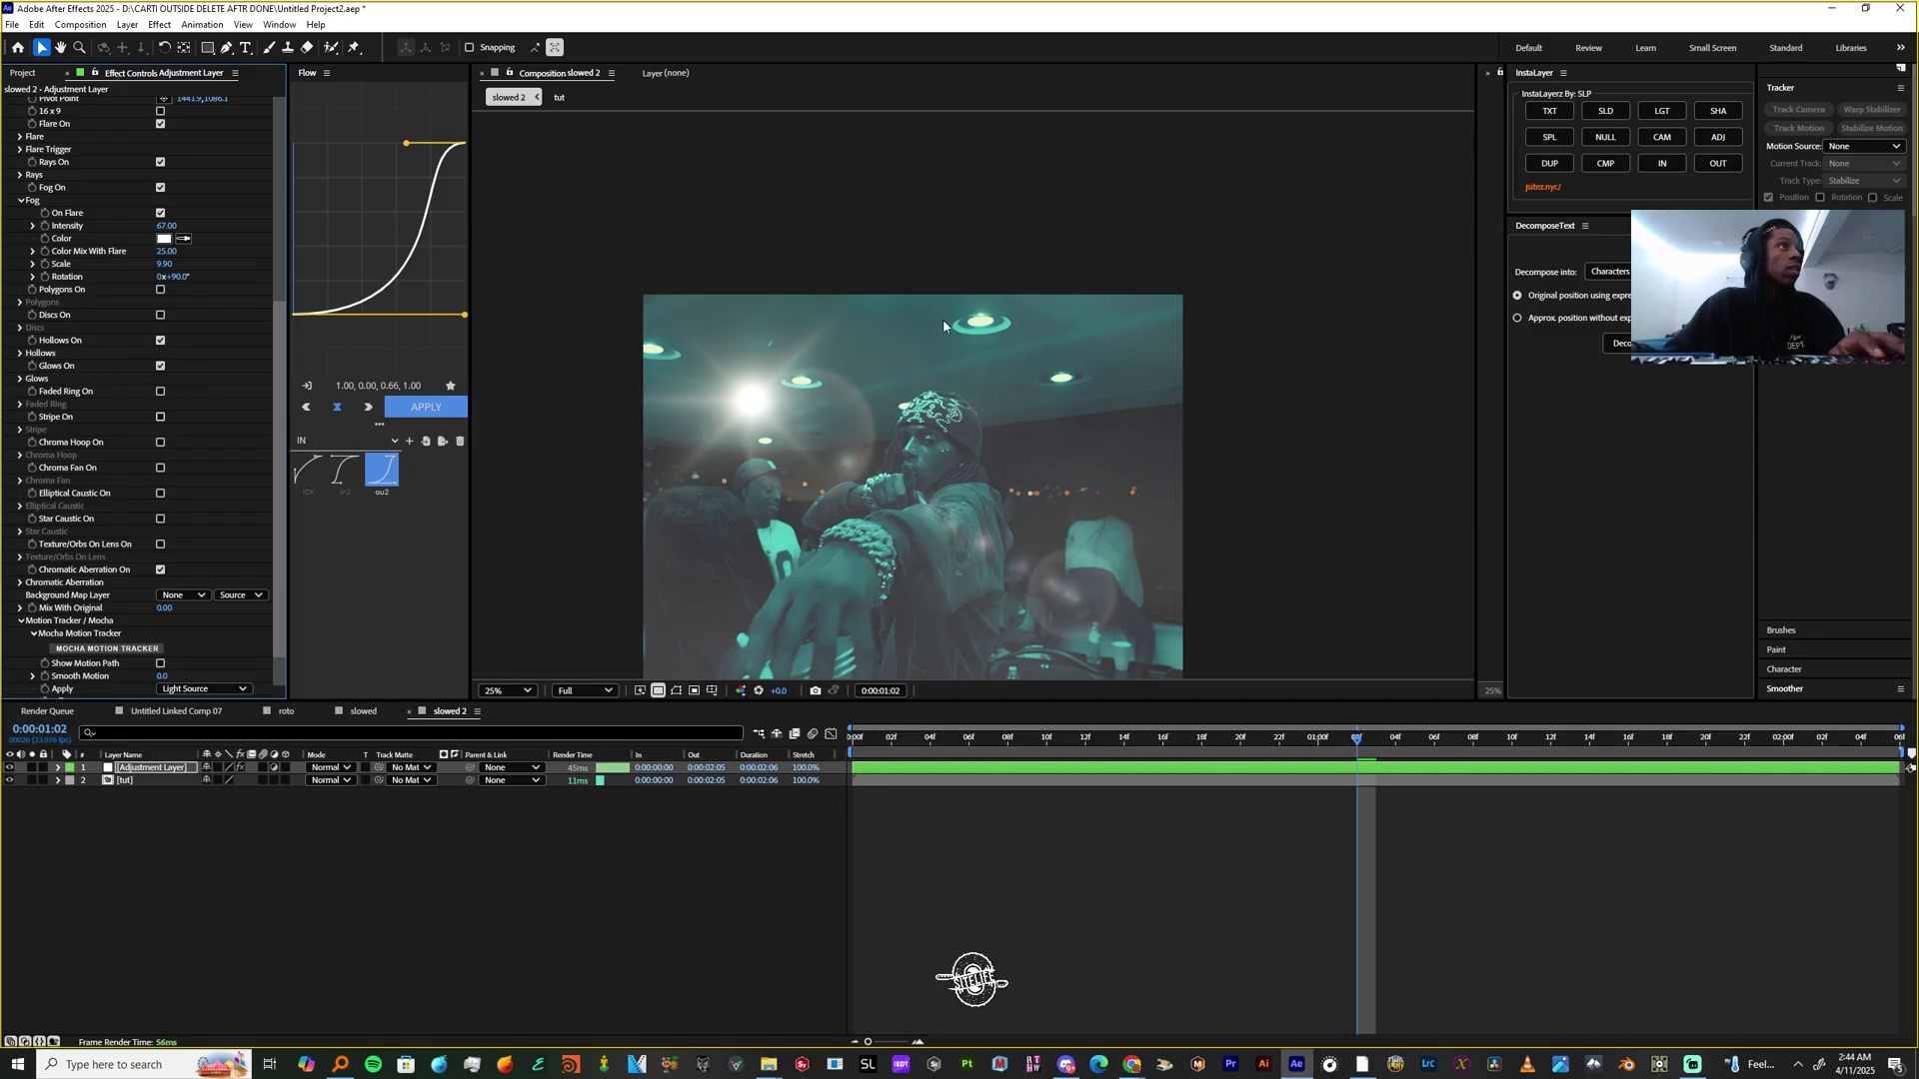
Colour the Glows with teal 6CCAAF sampled by eyedropper, and set their Count to 18 and Scale Variance to 54
click(20, 379)
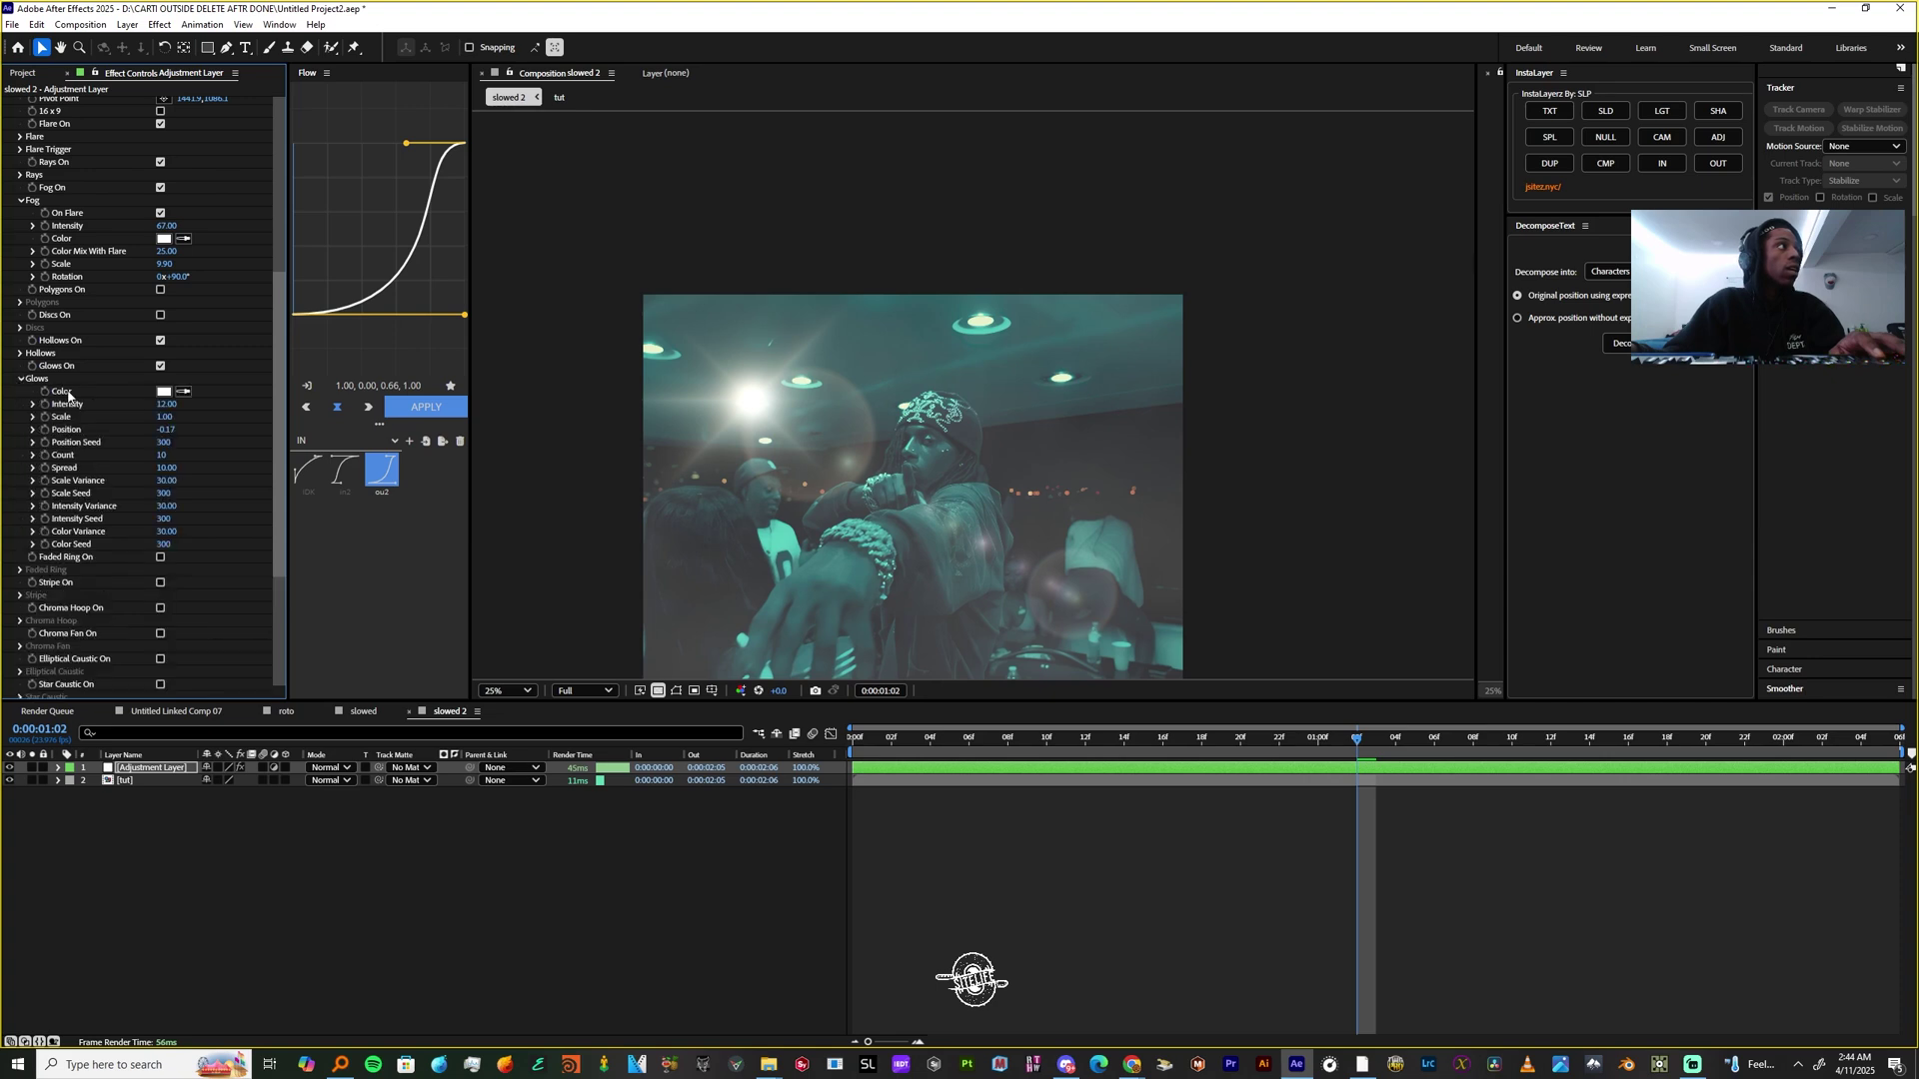
click(166, 392)
drag(1249, 439, 1297, 376)
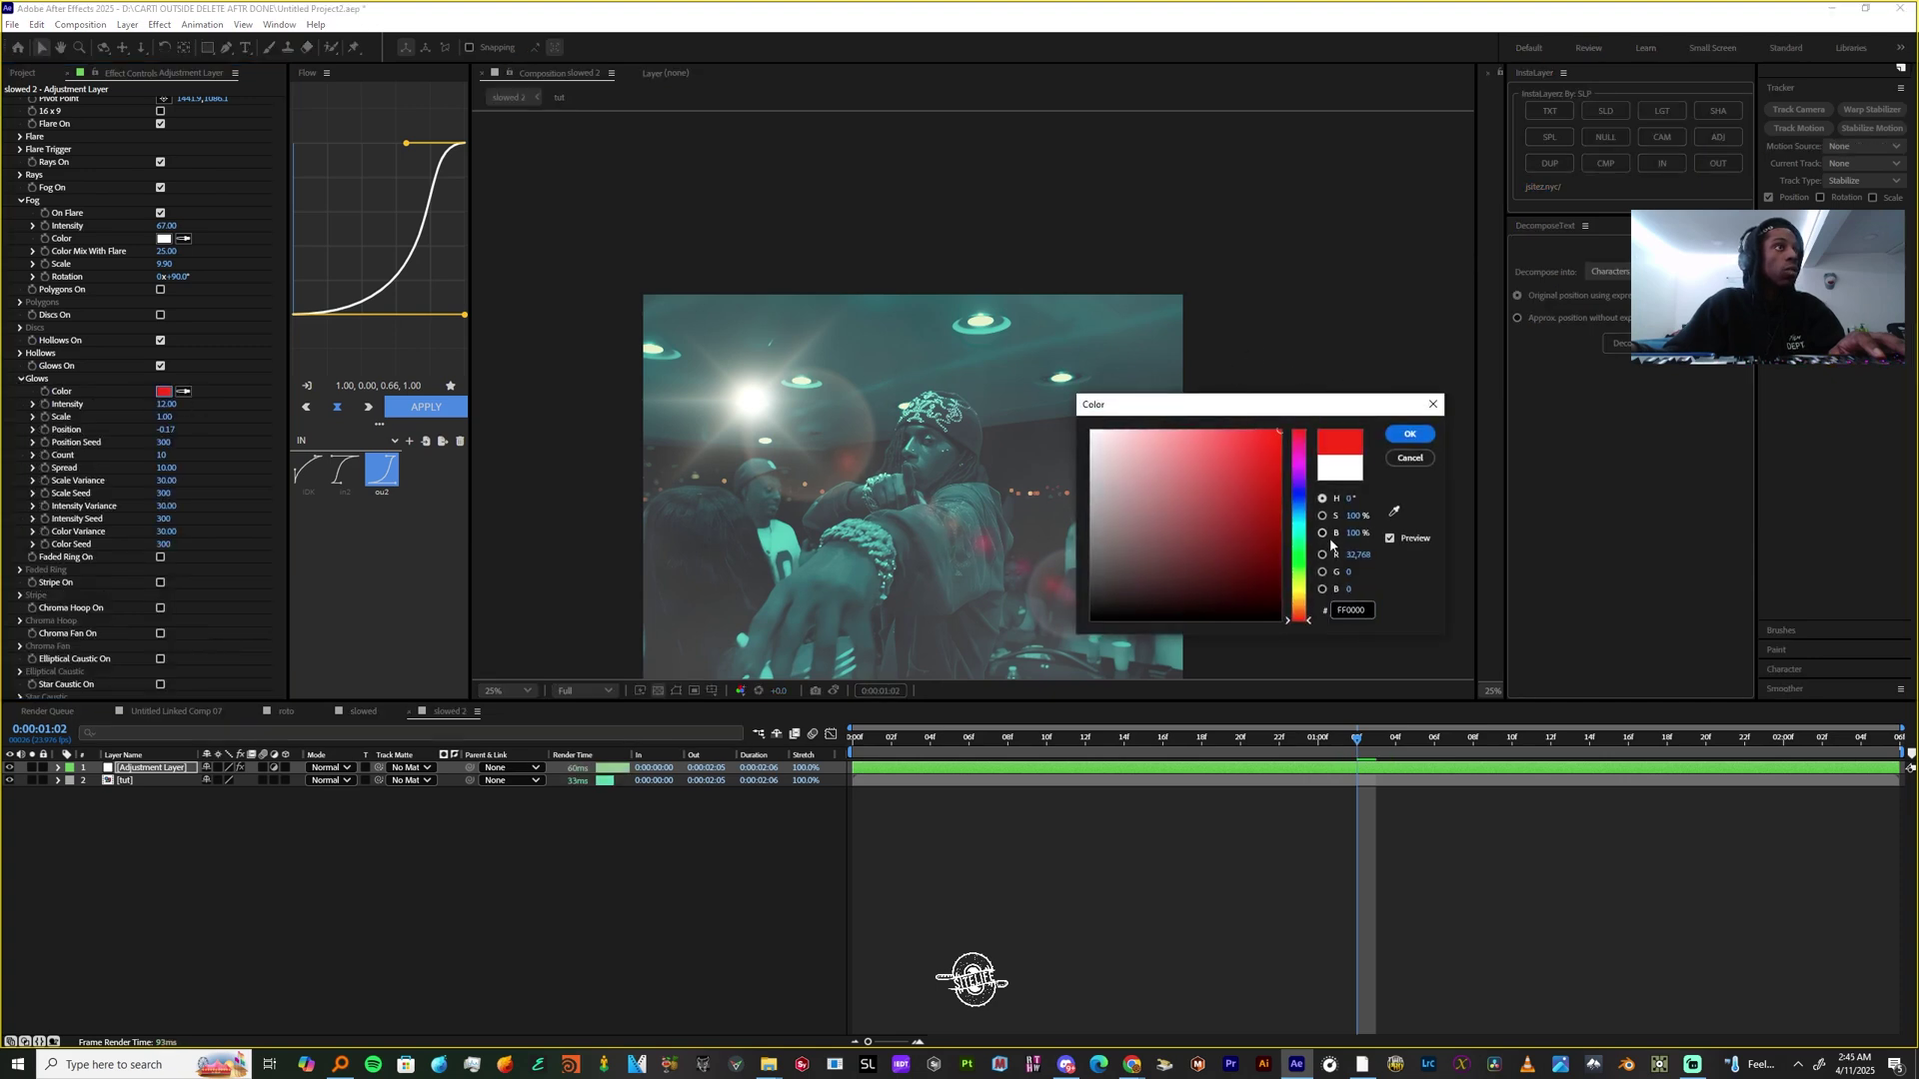
click(1395, 513)
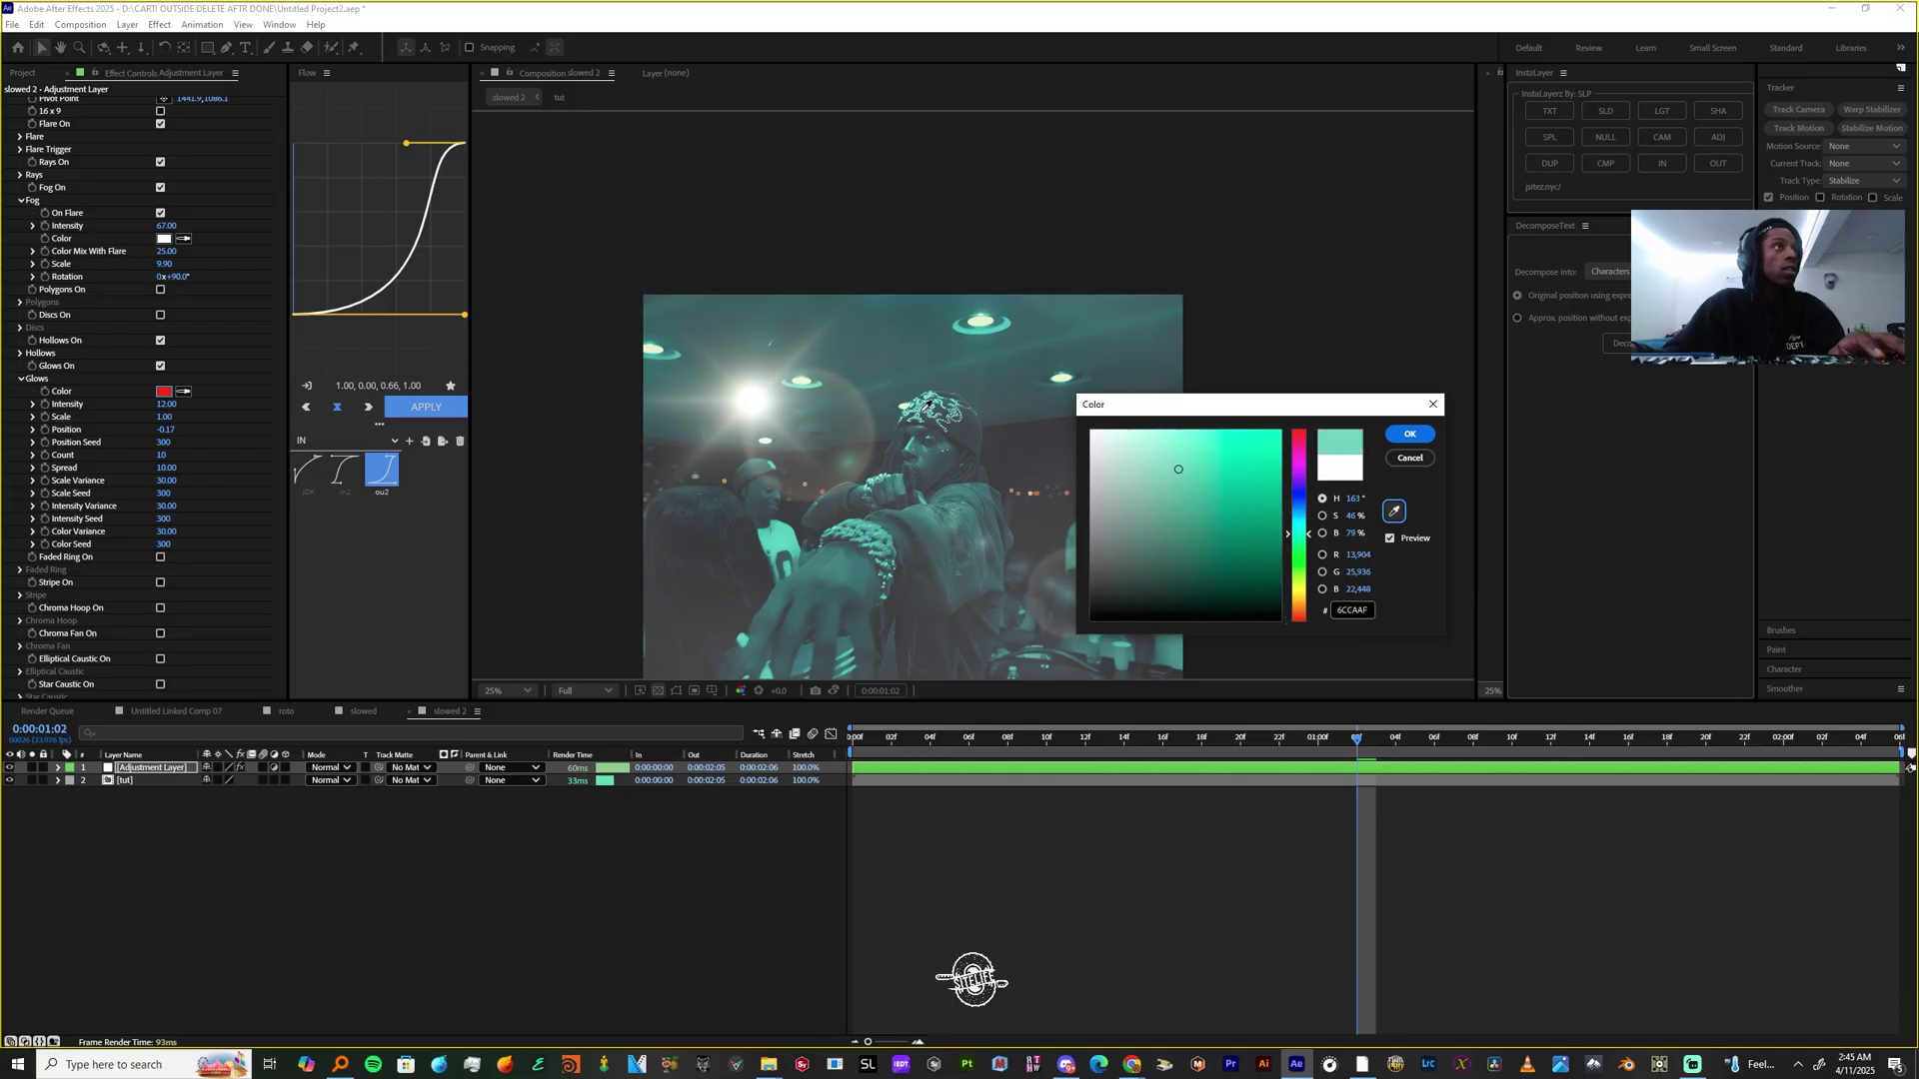
click(1409, 435)
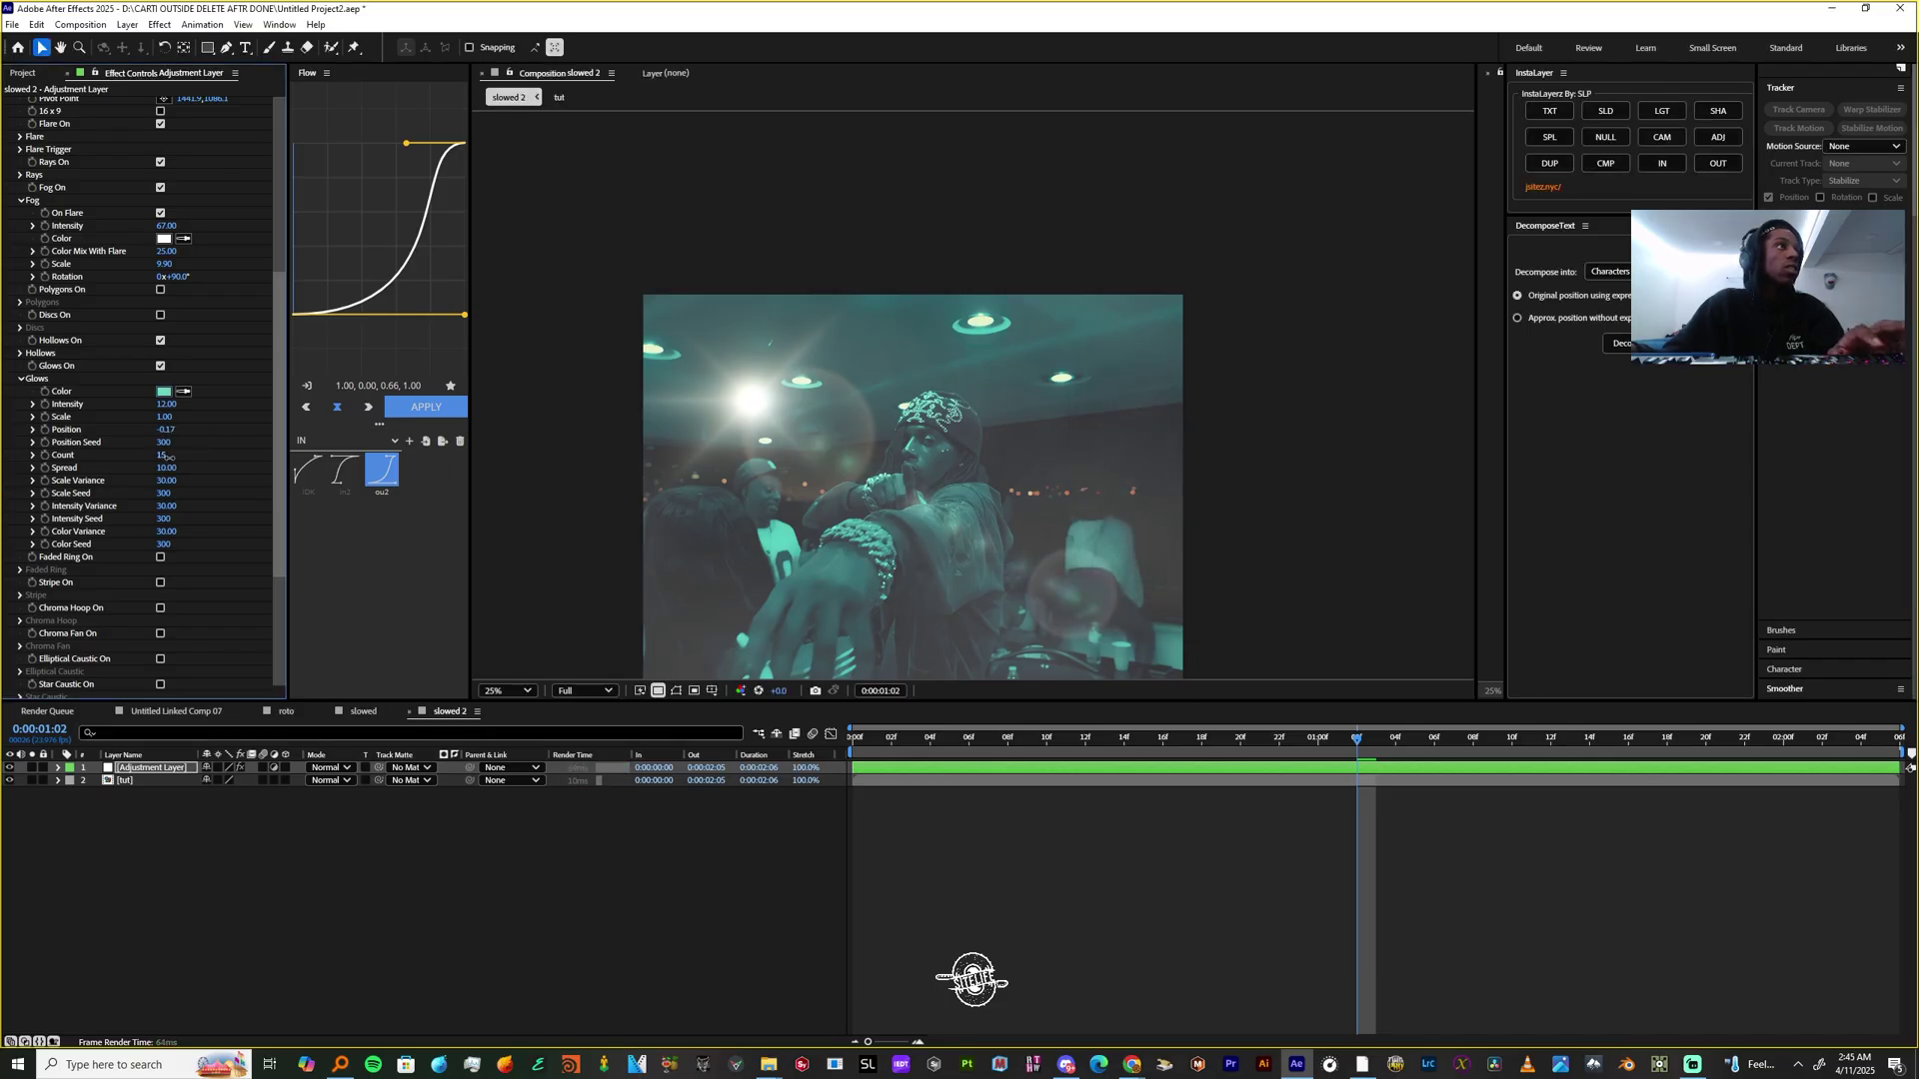
drag(165, 457, 267, 494)
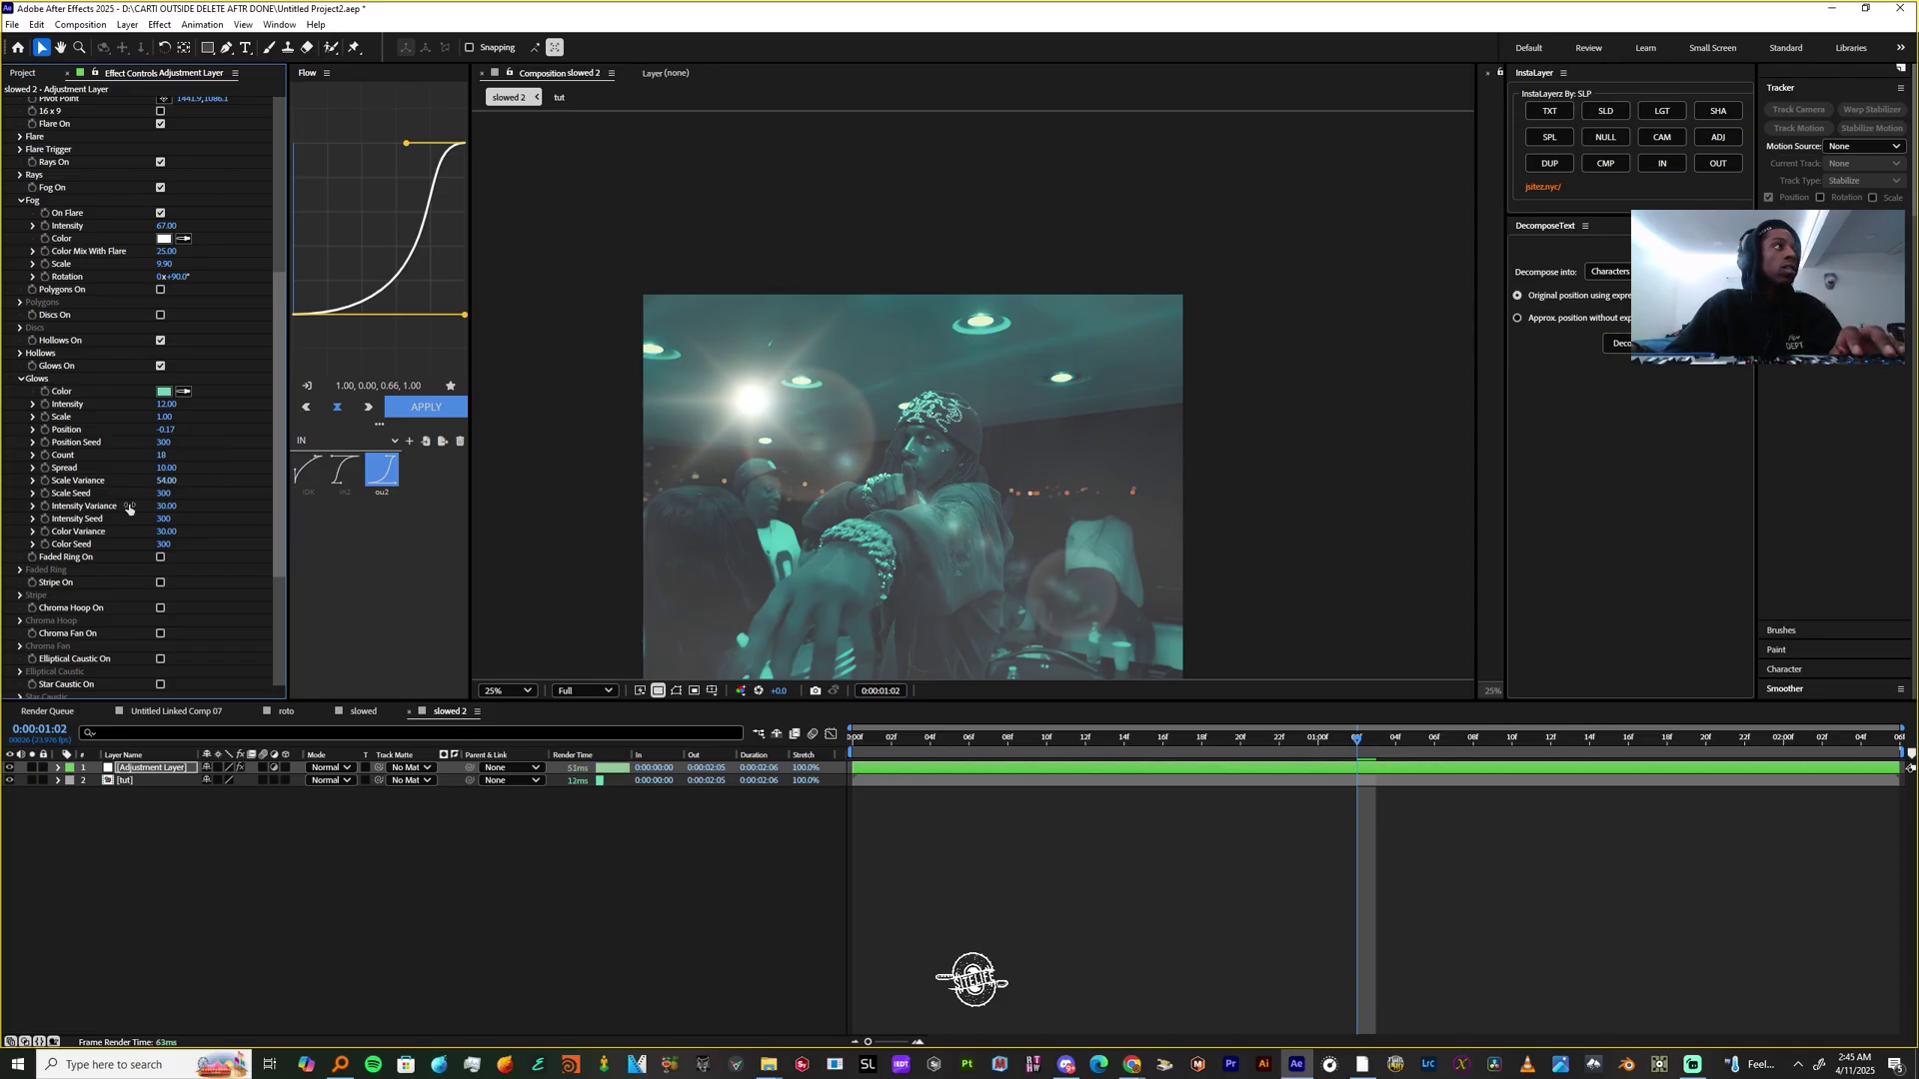
Turn on the Stripe element and set its Intensity to 22.10 and Length to 0.21
scroll(131, 508, down, 2)
click(160, 514)
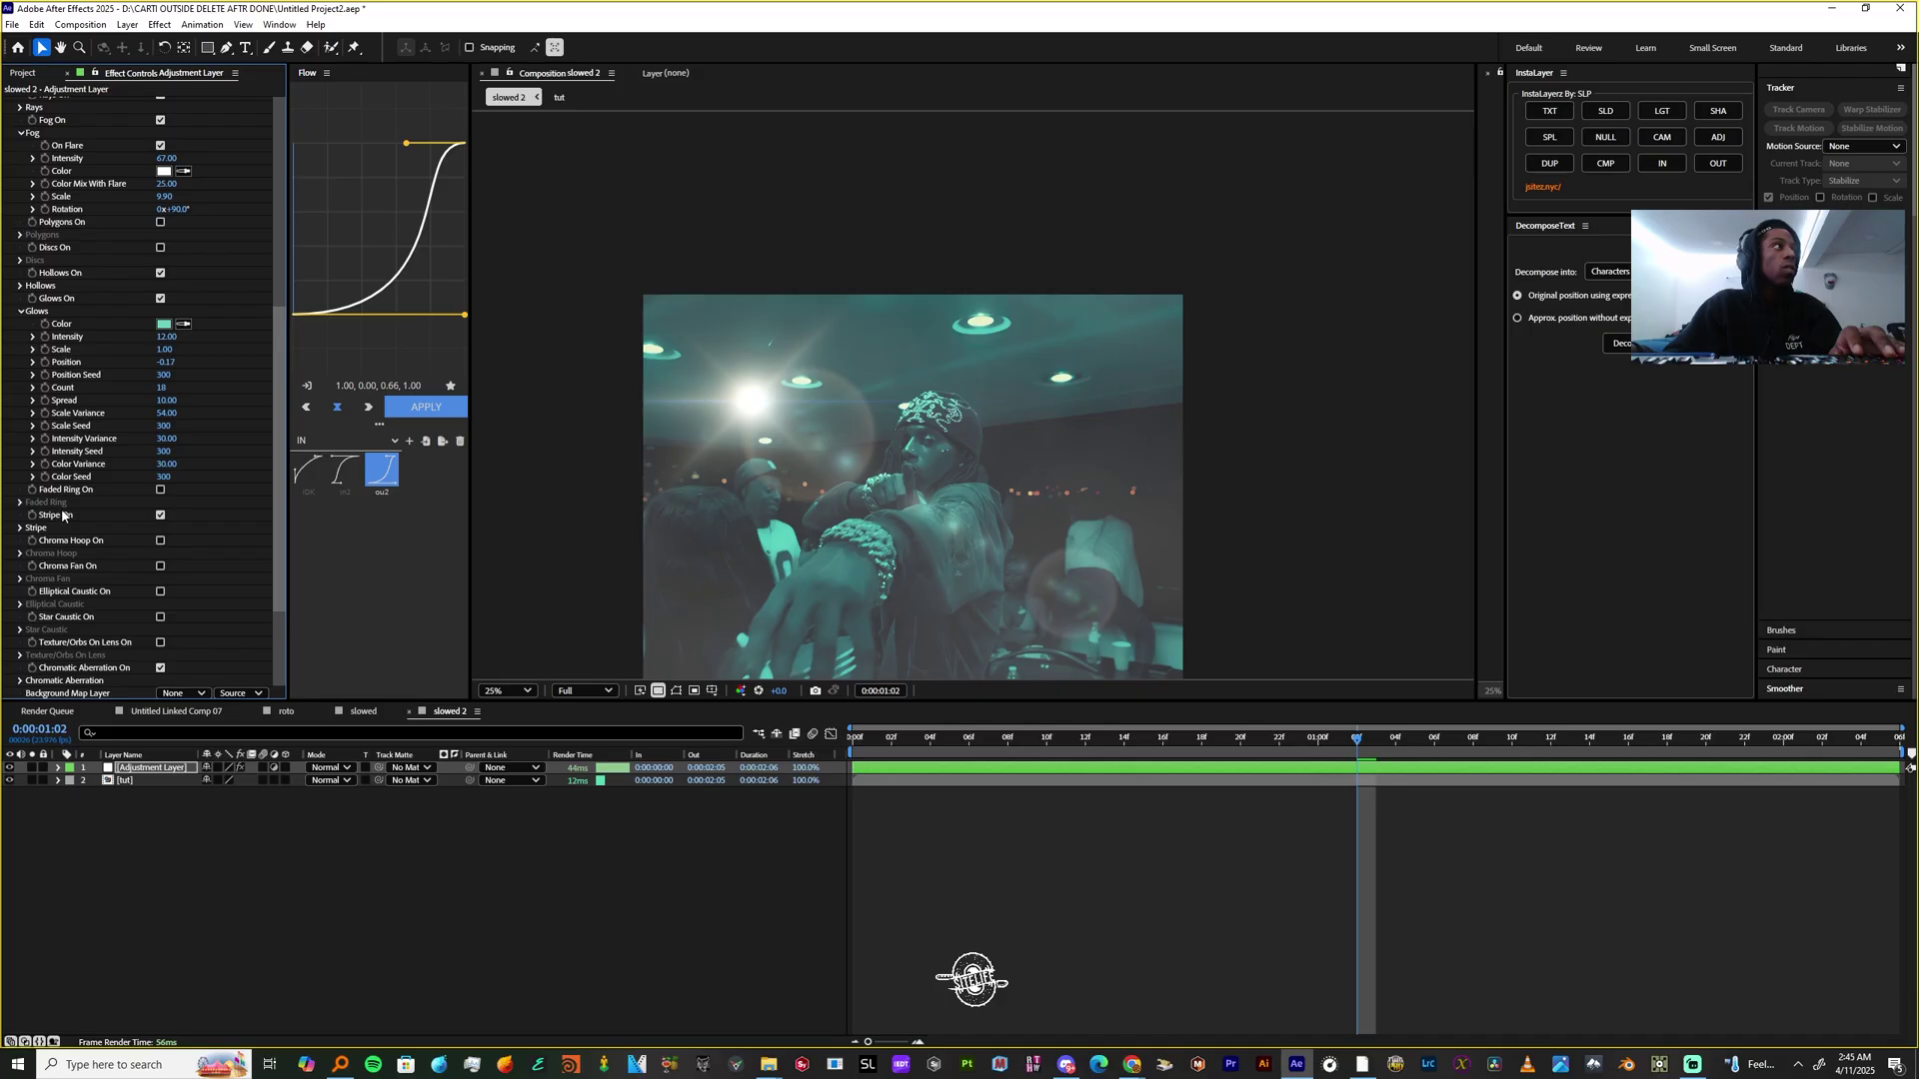
click(21, 528)
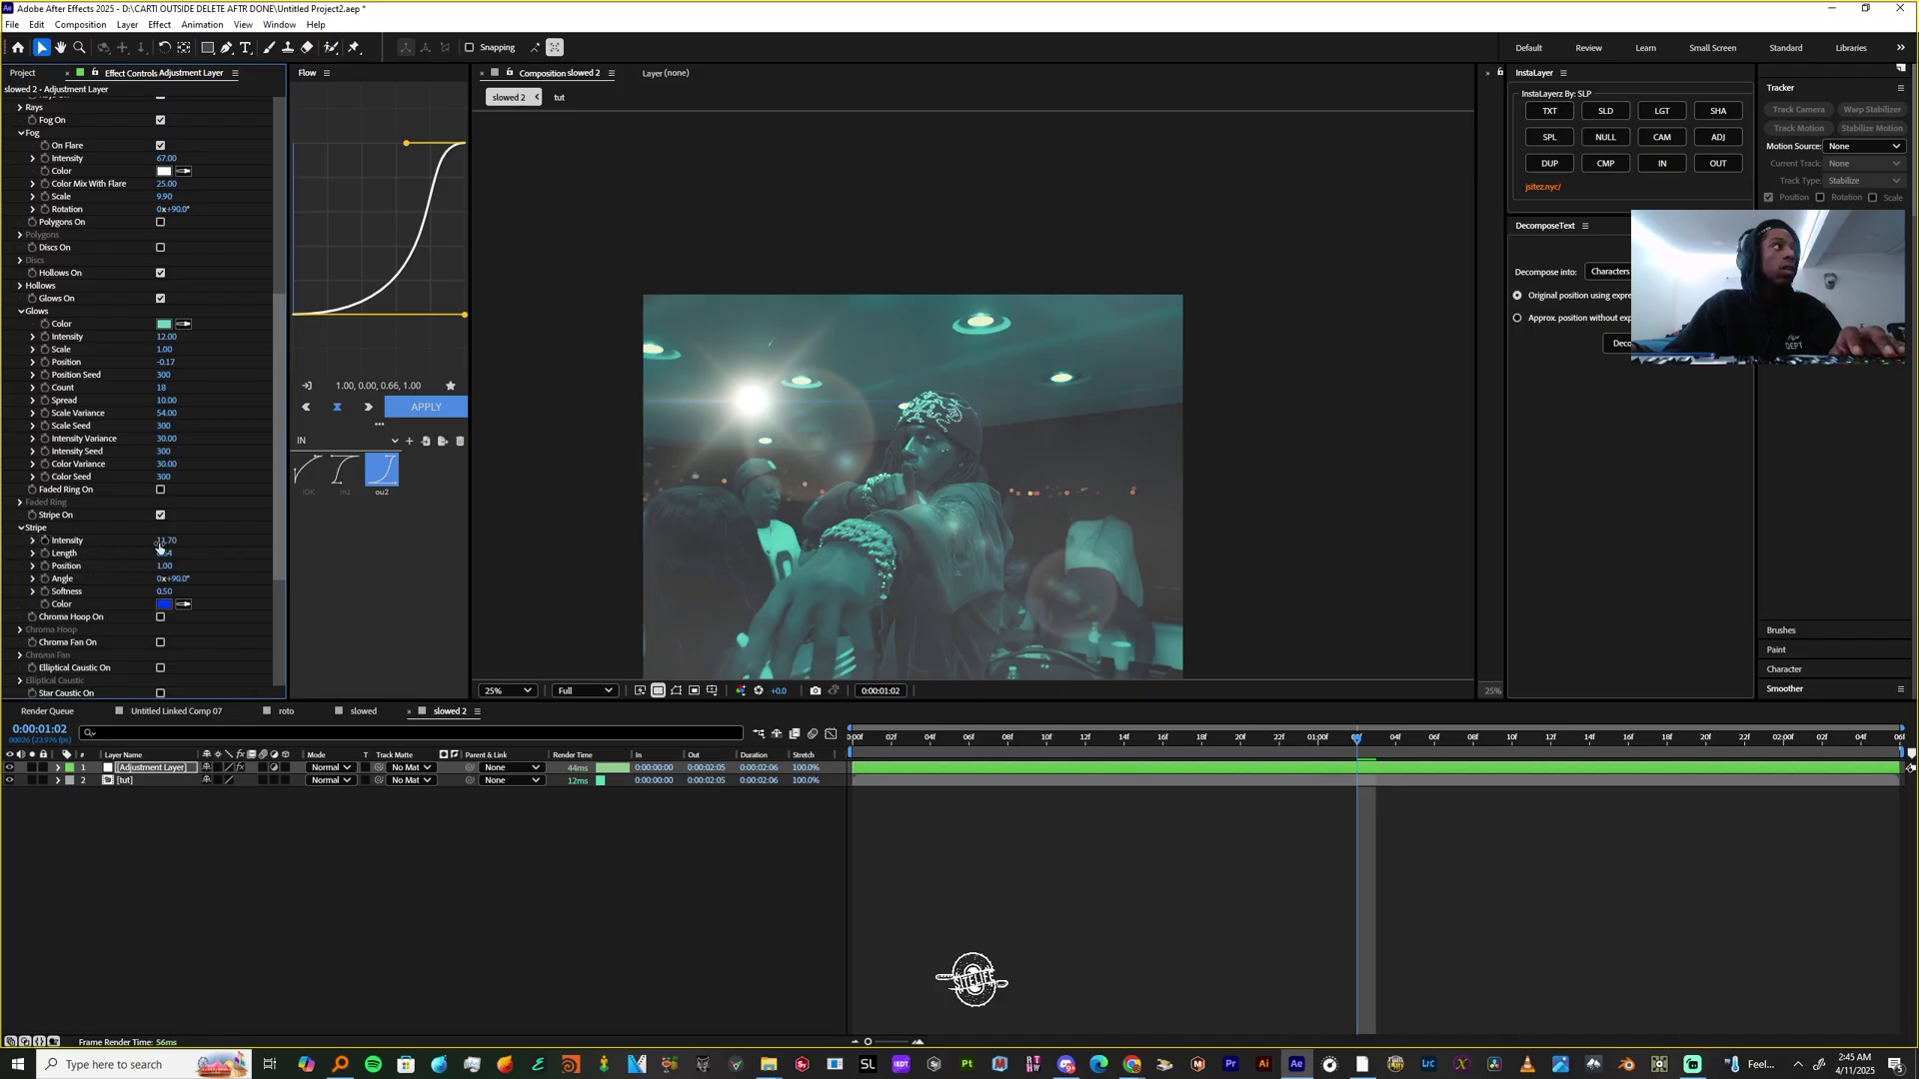
drag(173, 545, 170, 541)
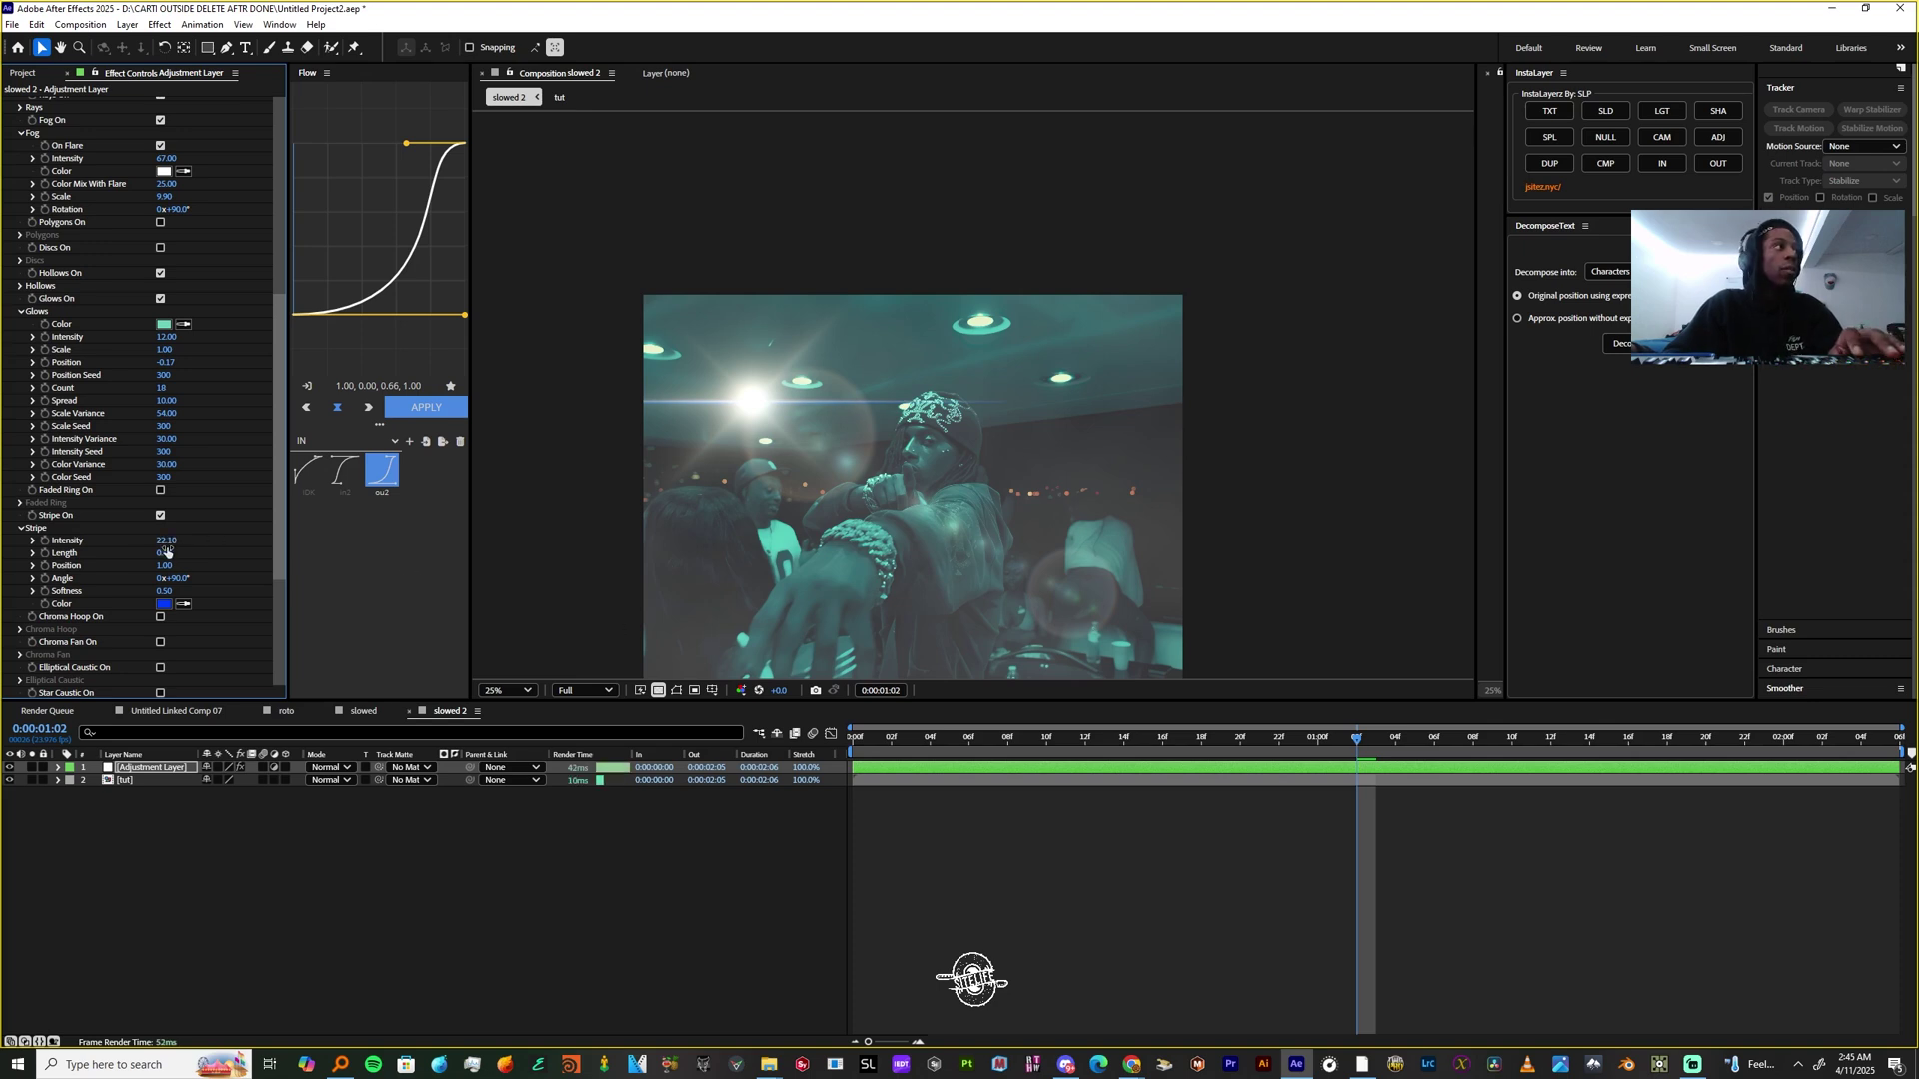
drag(170, 556, 112, 574)
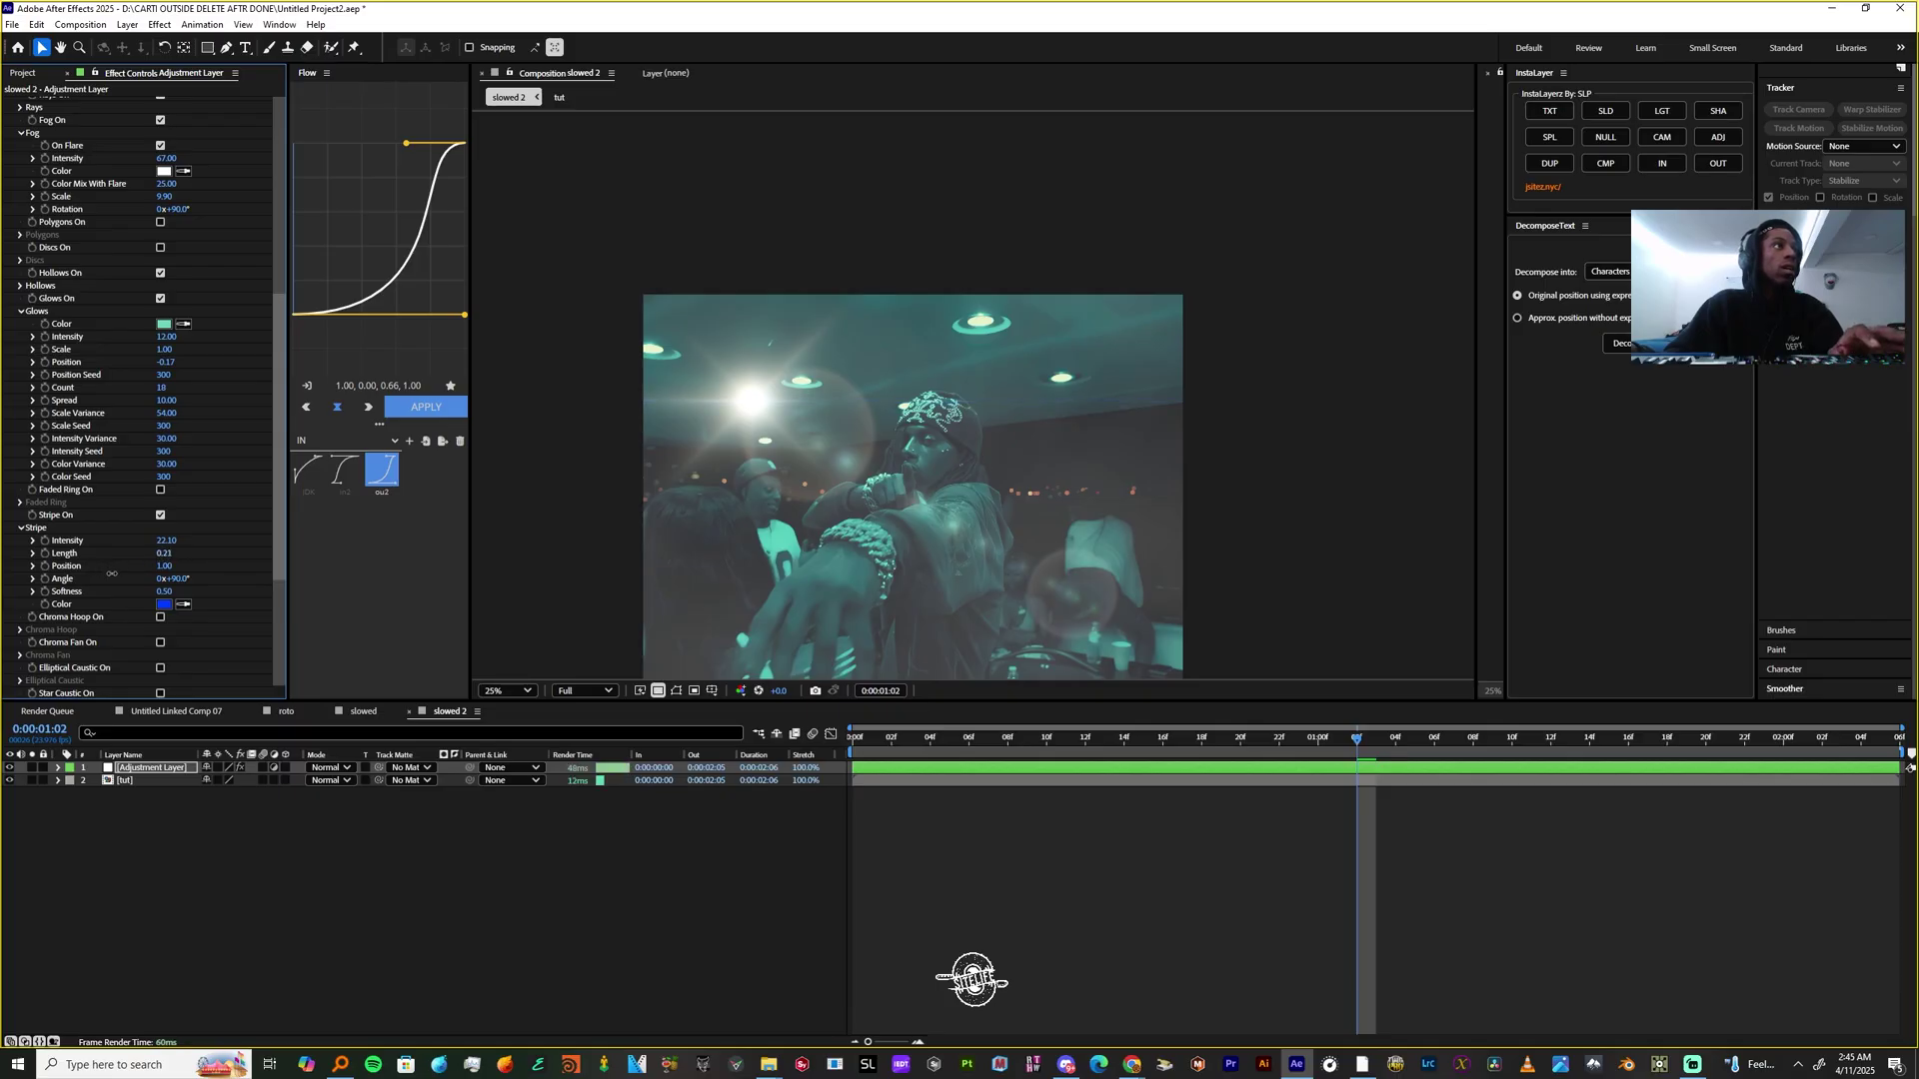
Change the Stripe's color to the saturated green-cyan 00FFBA
click(163, 605)
click(1297, 540)
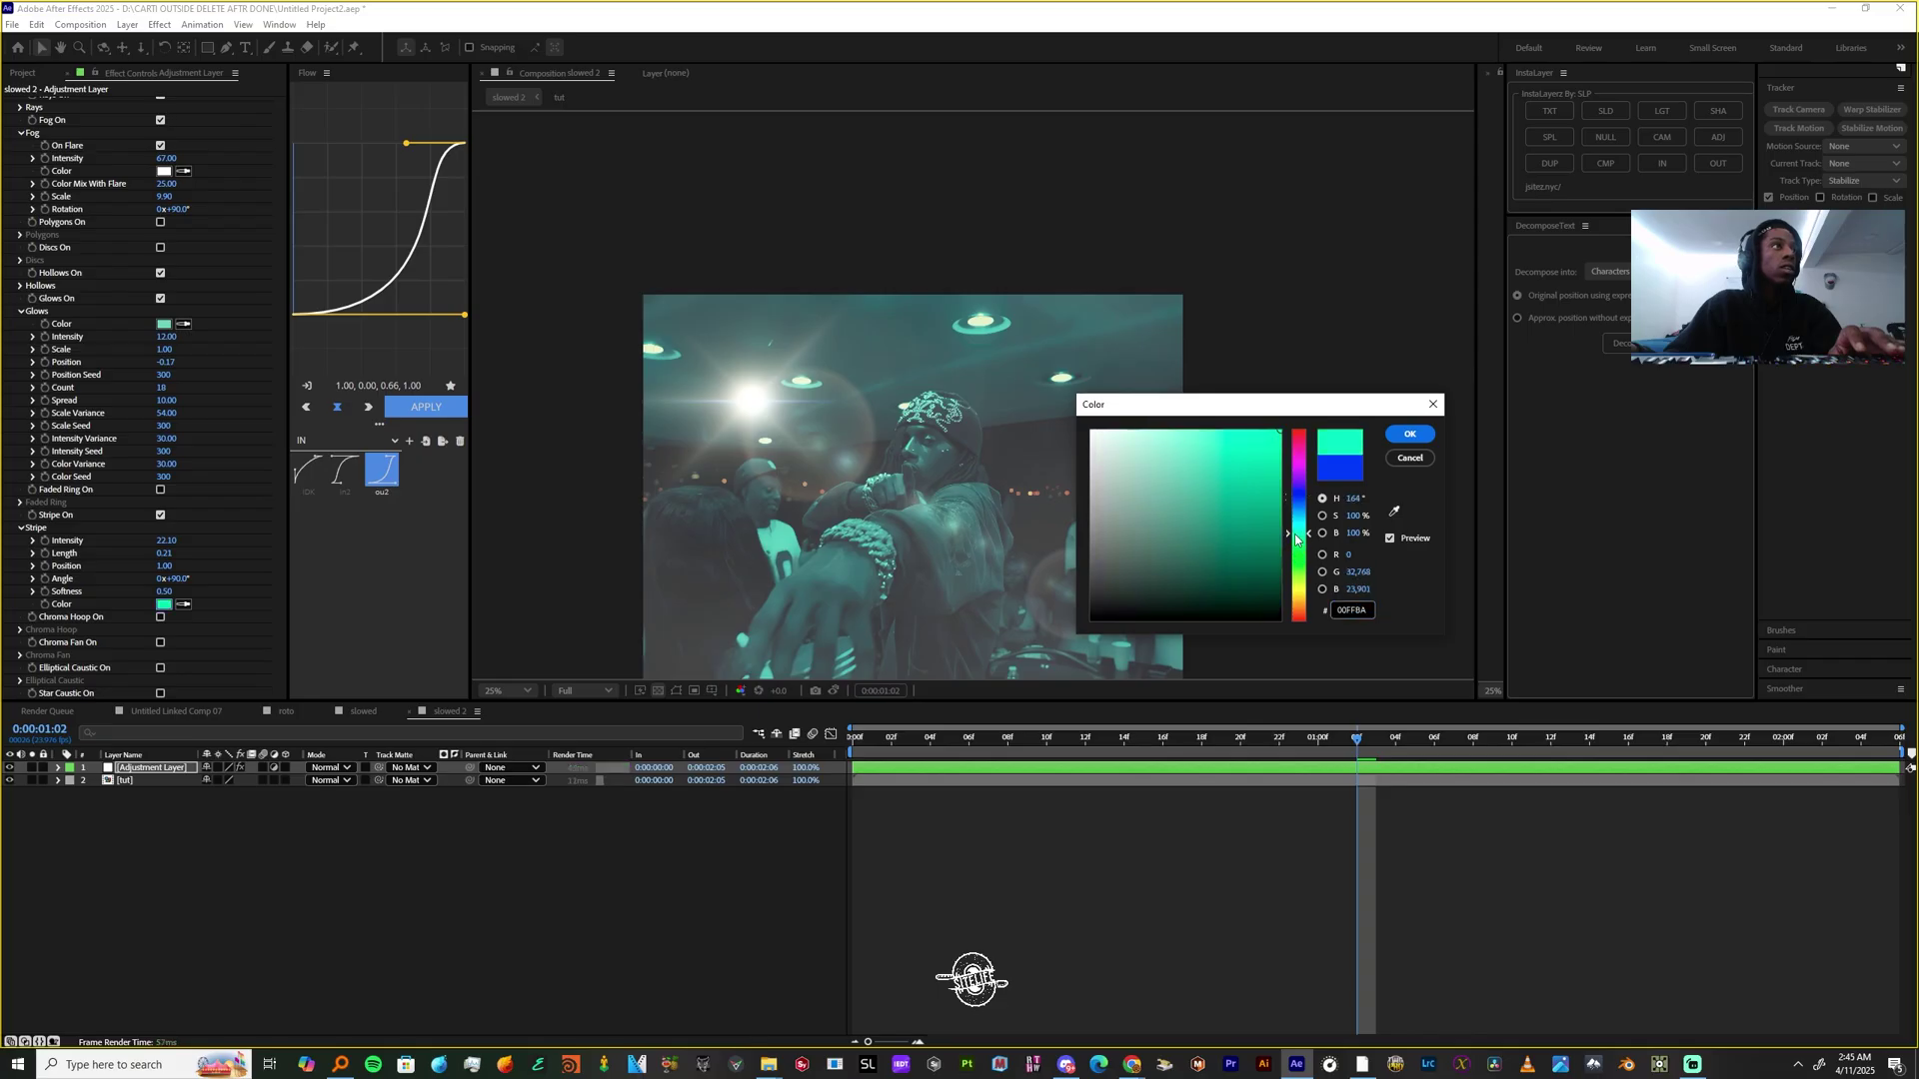
drag(1274, 450, 1280, 398)
click(1408, 436)
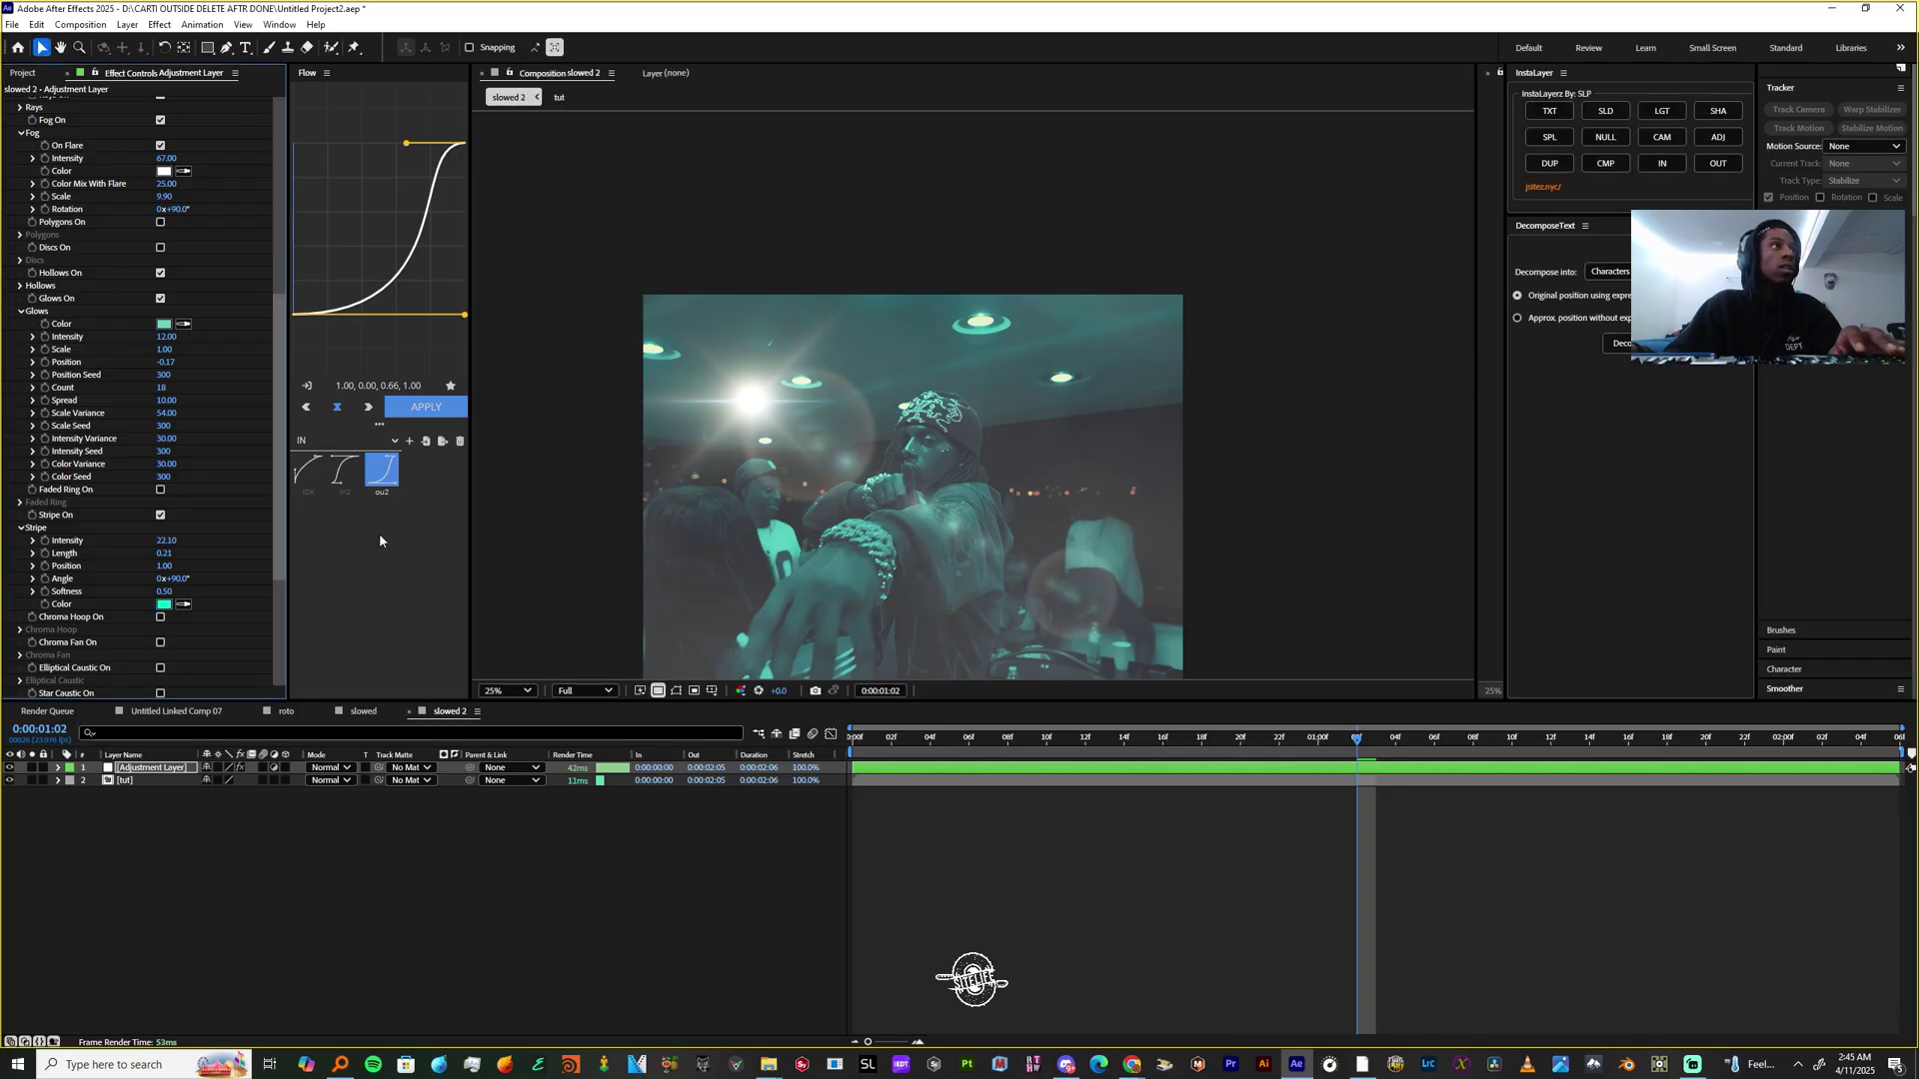
Try Chroma Fan on and back off, checking the composition's first frame, and turn Chroma Hoop on instead
scroll(160, 660, down, 1)
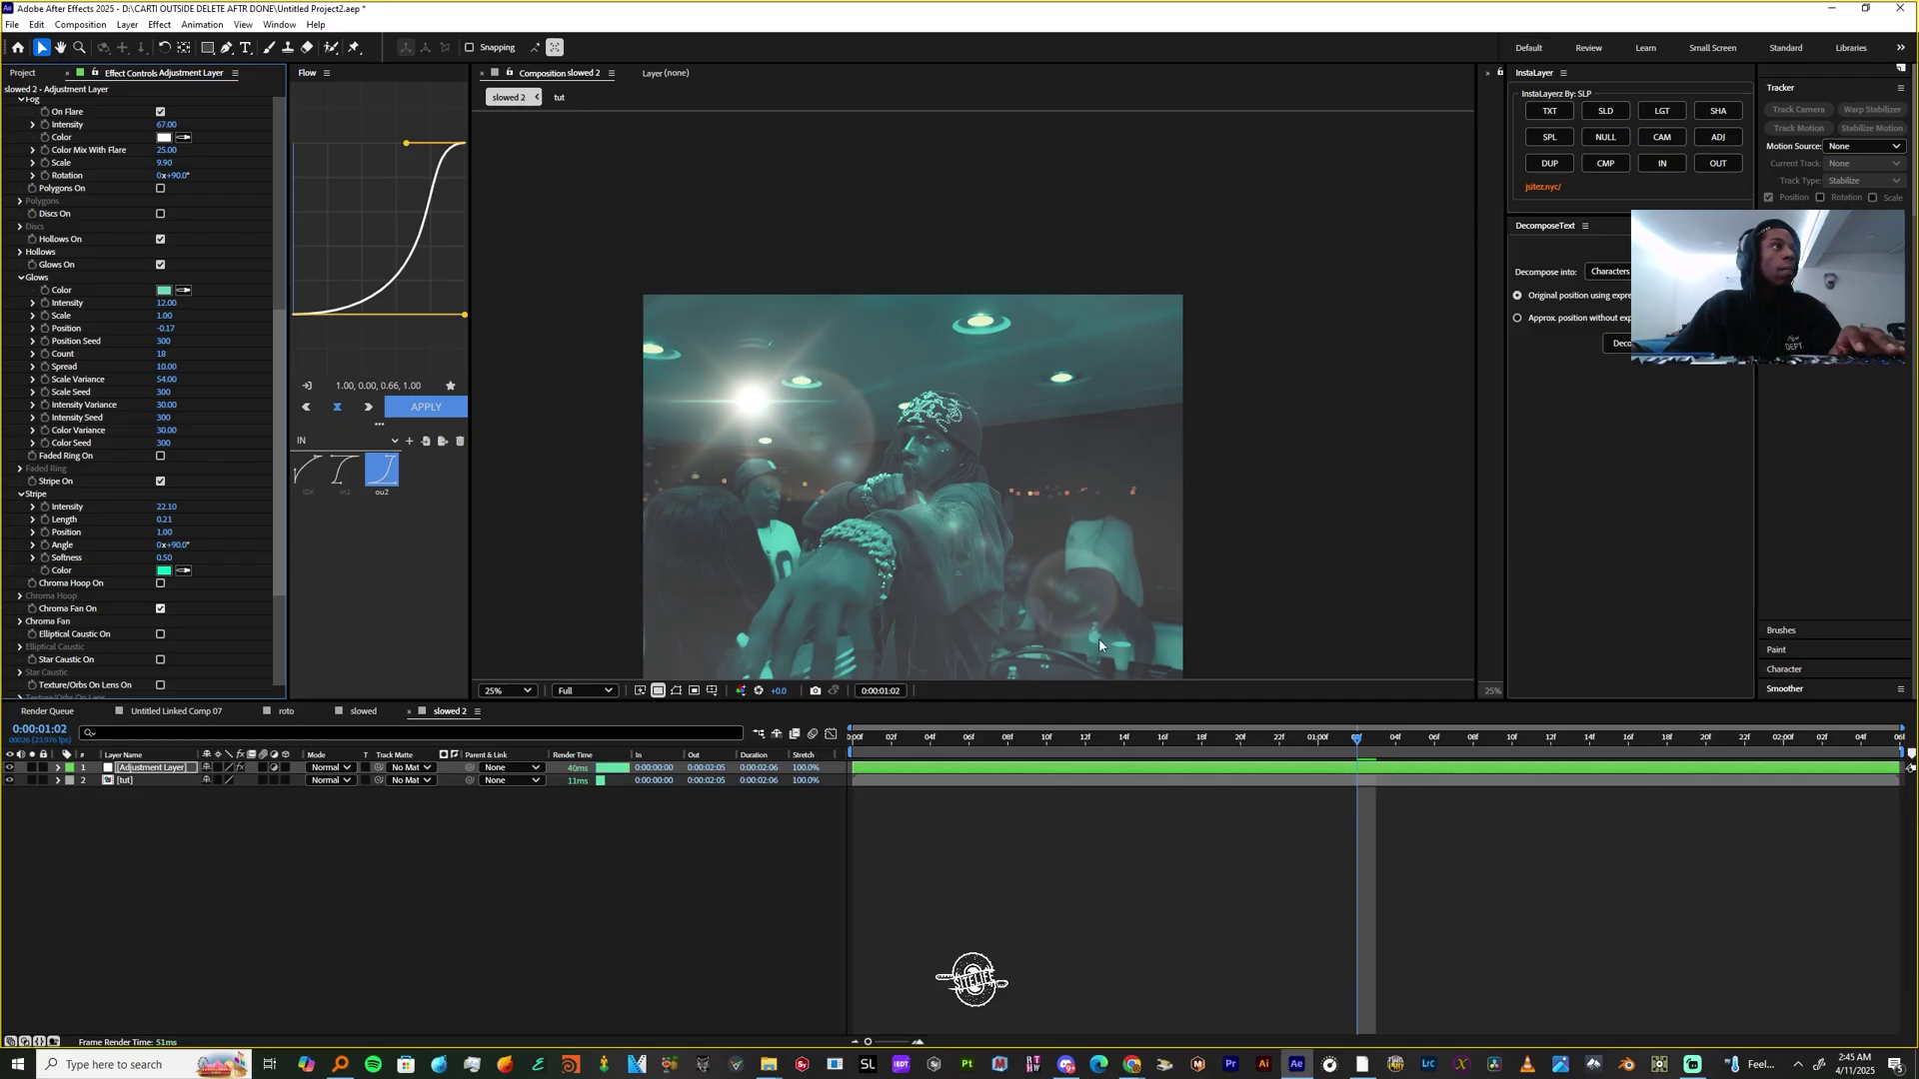
drag(1065, 740, 852, 799)
scroll(80, 600, down, 1)
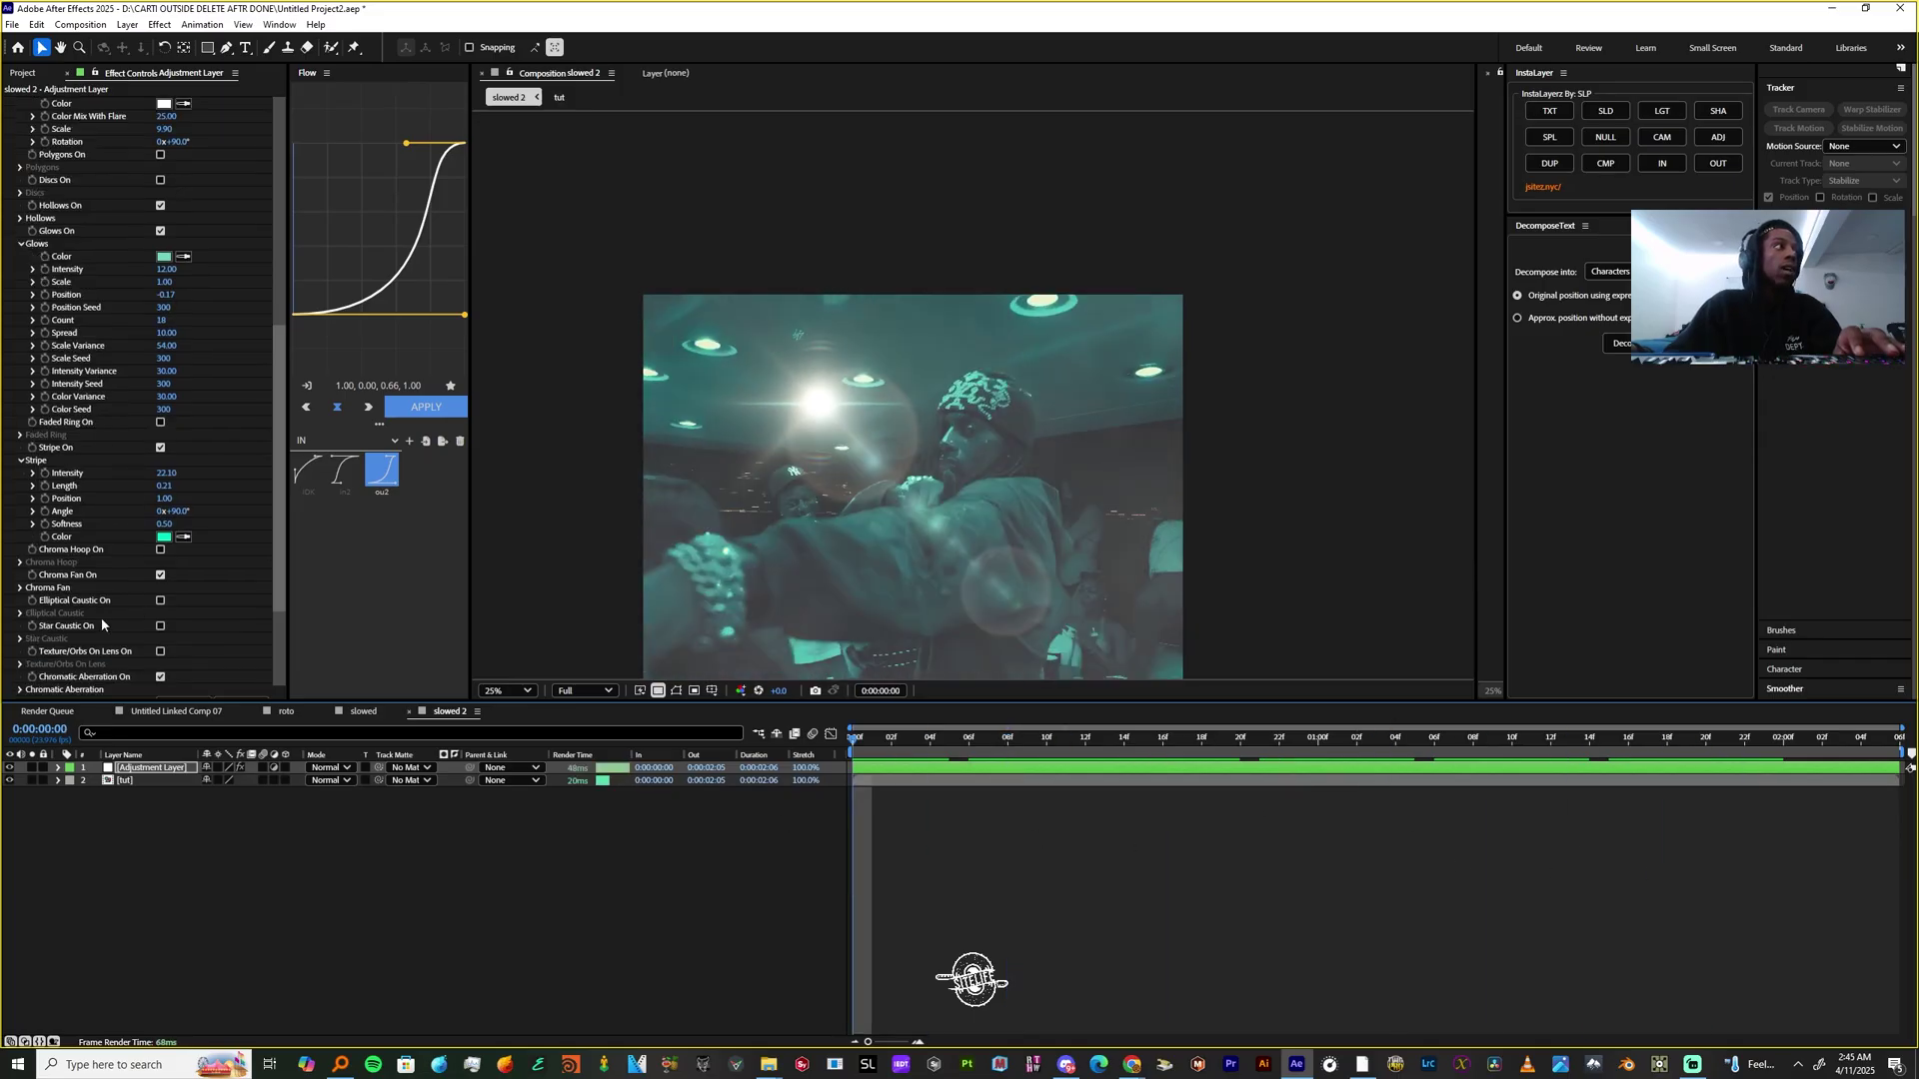
click(161, 576)
click(161, 550)
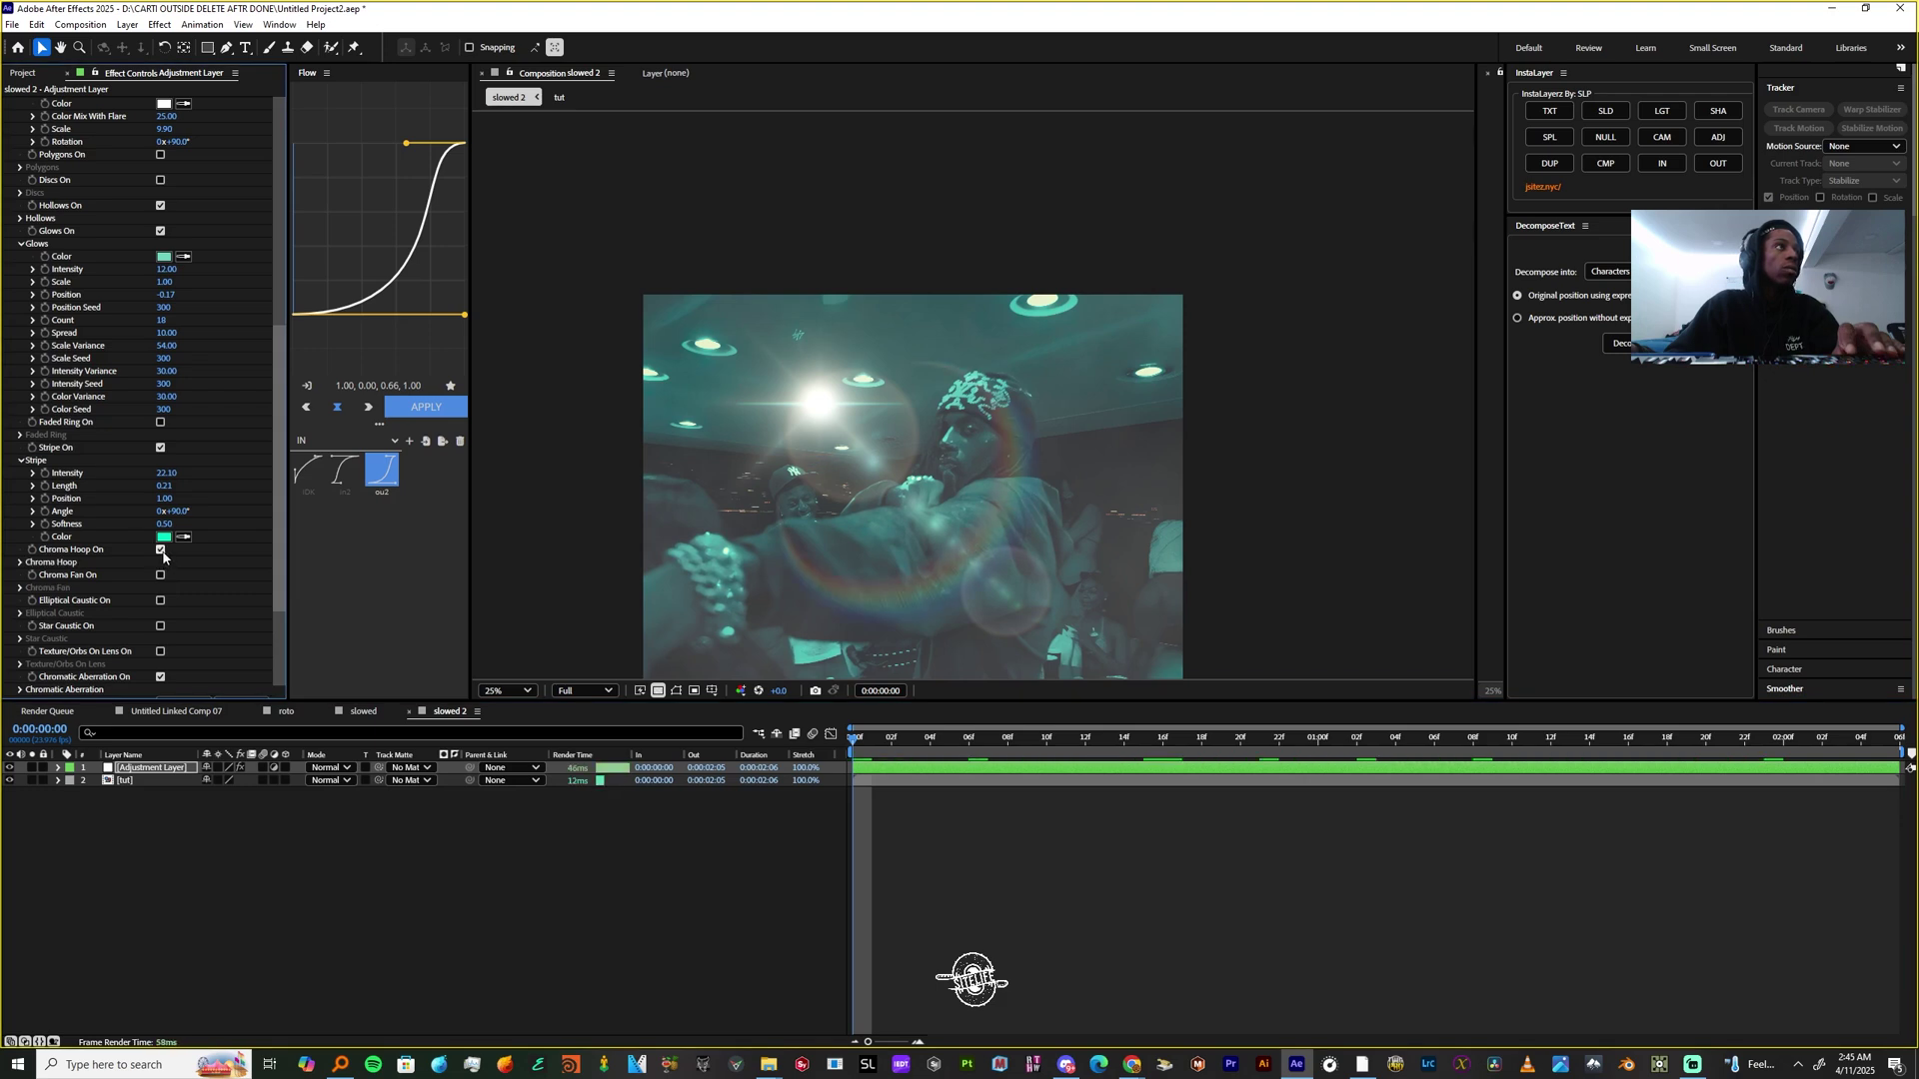
click(161, 550)
click(160, 550)
Set the Chroma Hoop's Scale to 1.31 and Angle to 49°, and raise its Density
scroll(30, 574, down, 1)
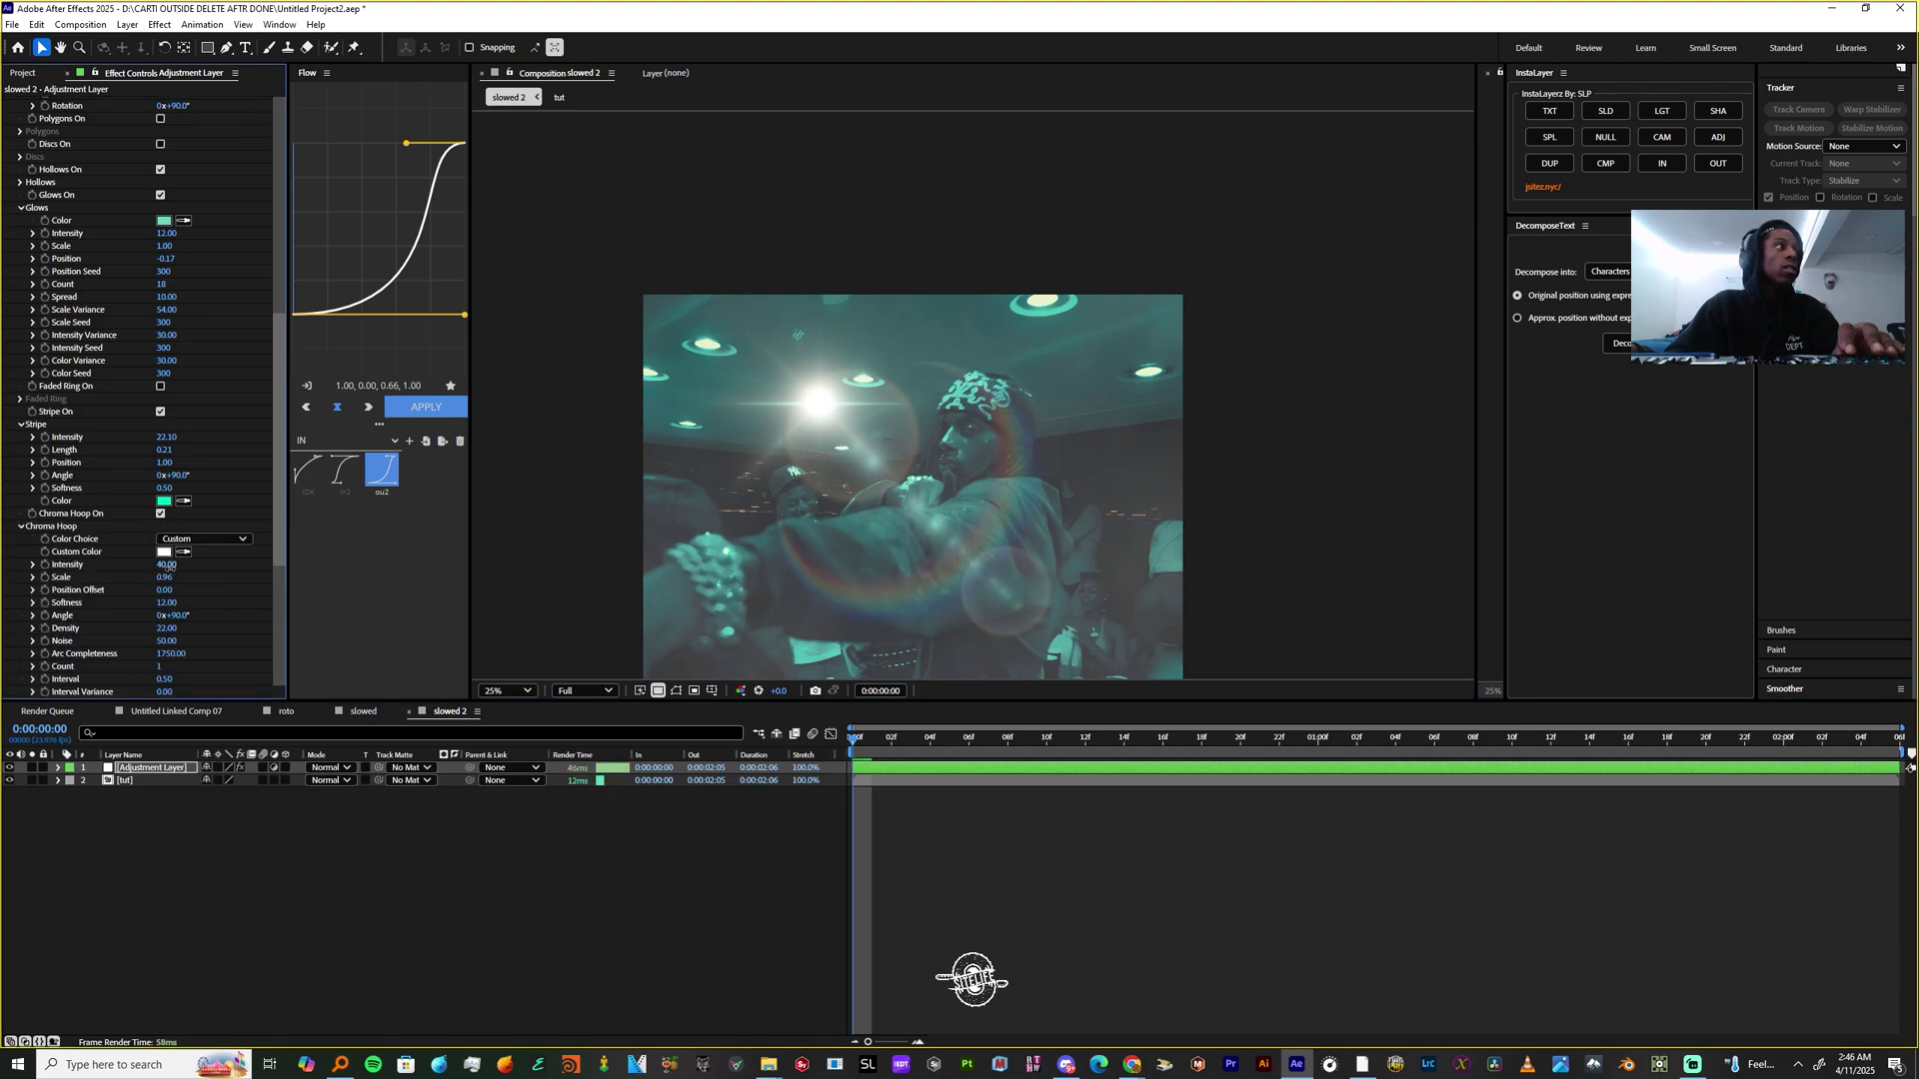
scroll(169, 567, down, 3)
drag(164, 442, 194, 496)
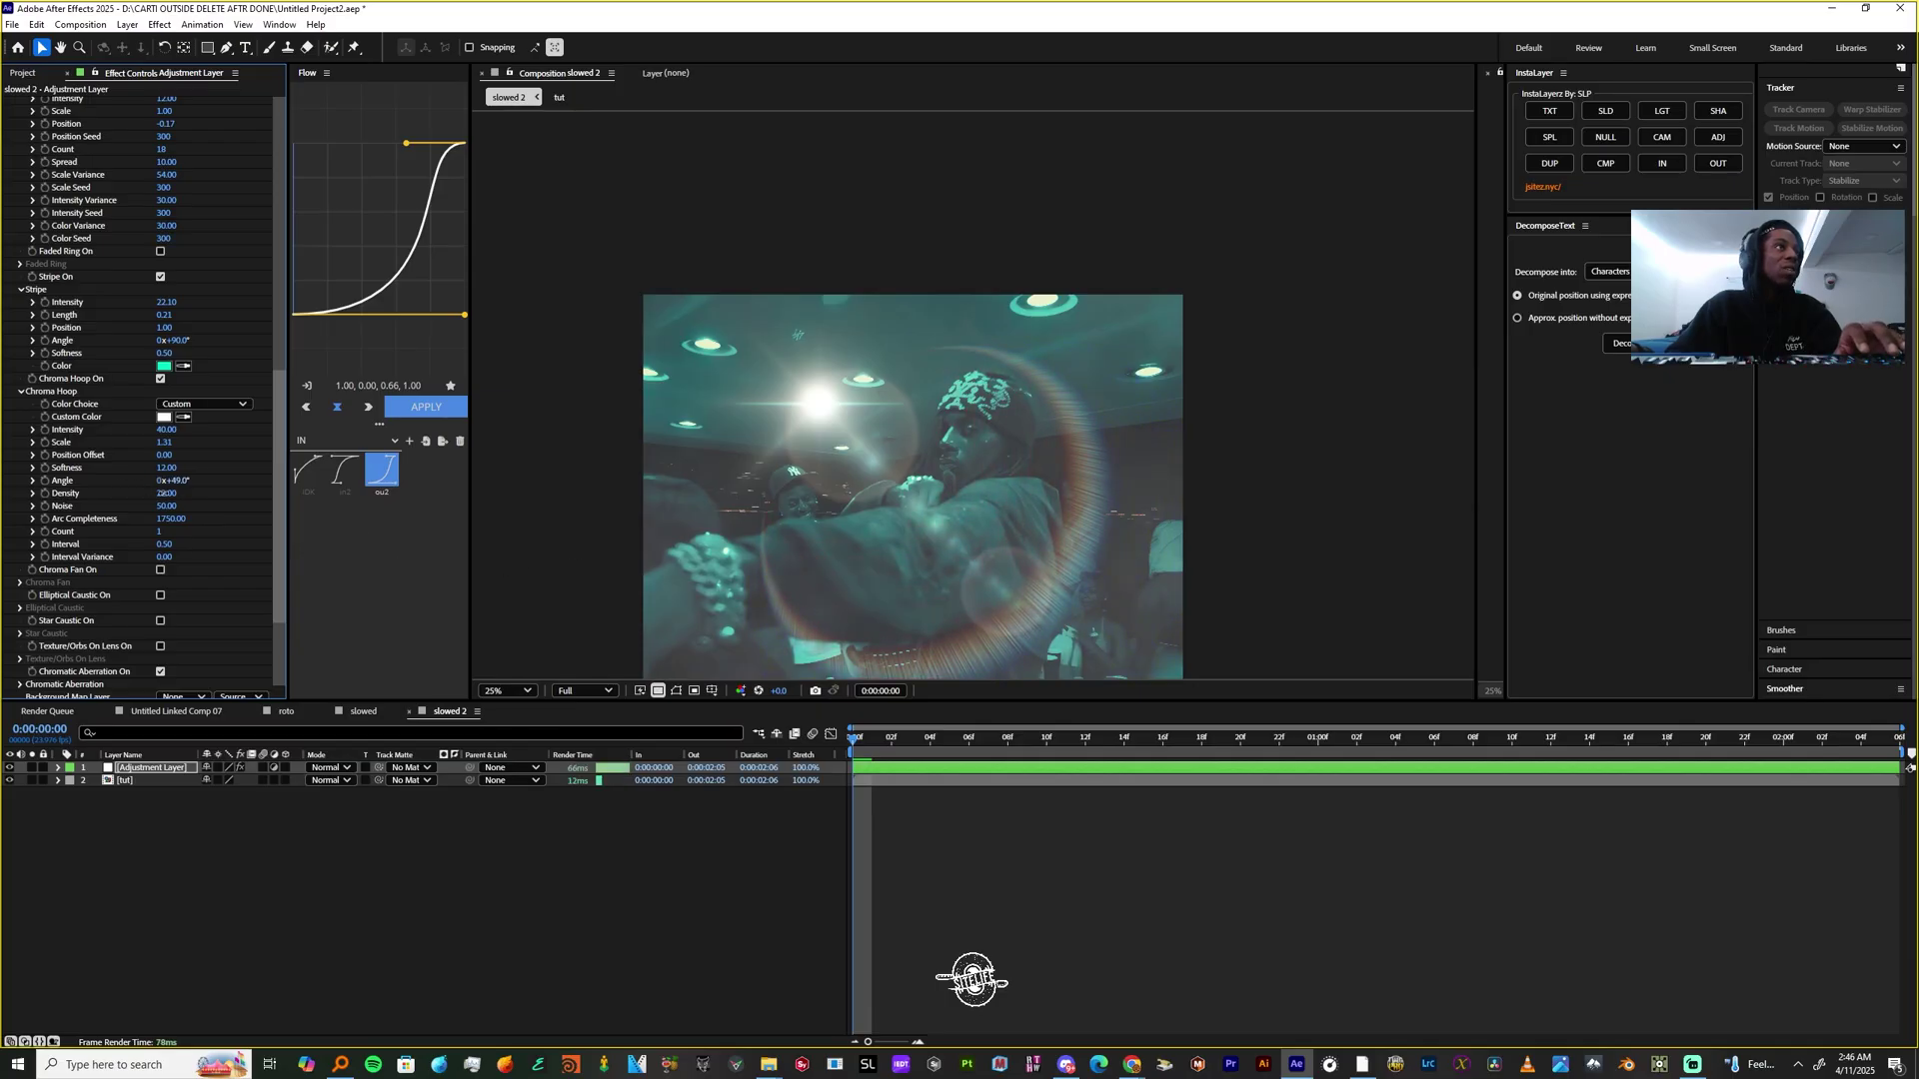
Set the Chroma Hoop's Arc Completeness to 350 and Count to 3, and check the flare at frame 8
drag(172, 519, 88, 532)
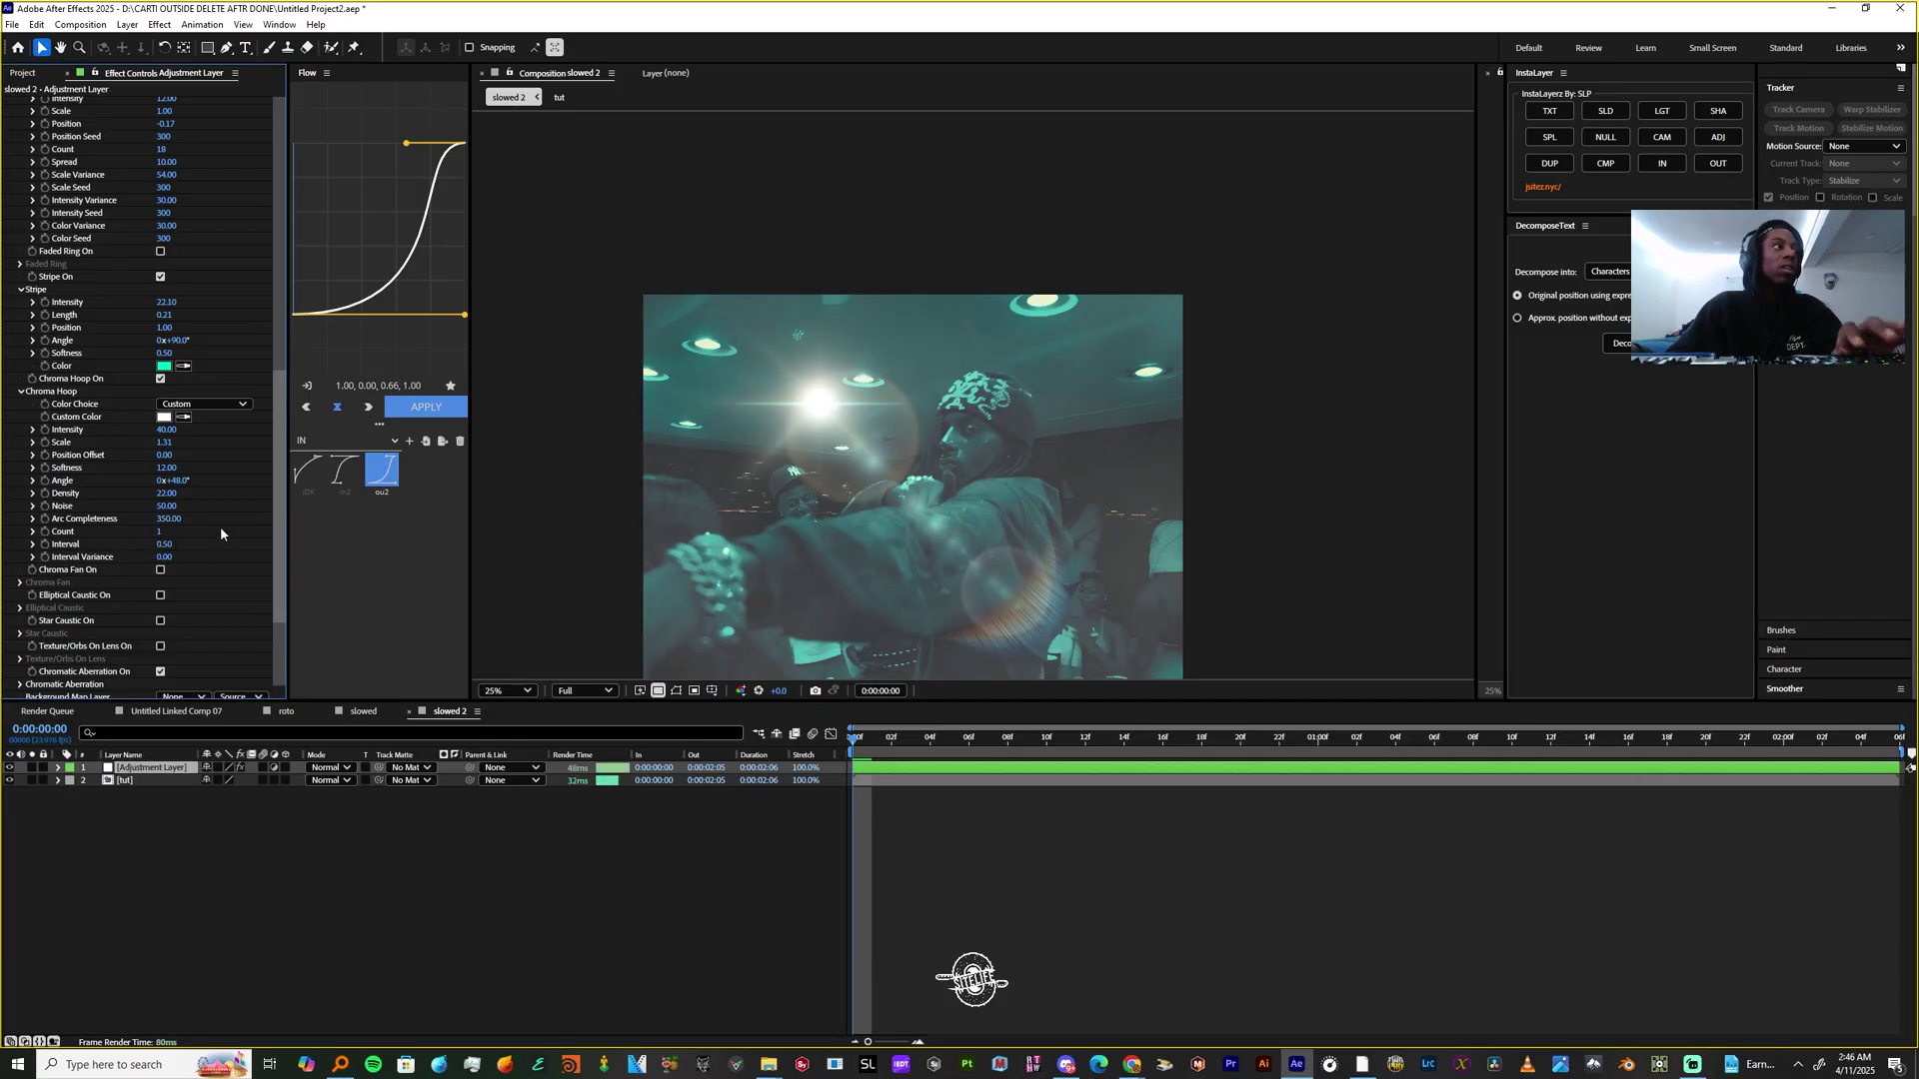
click(158, 532)
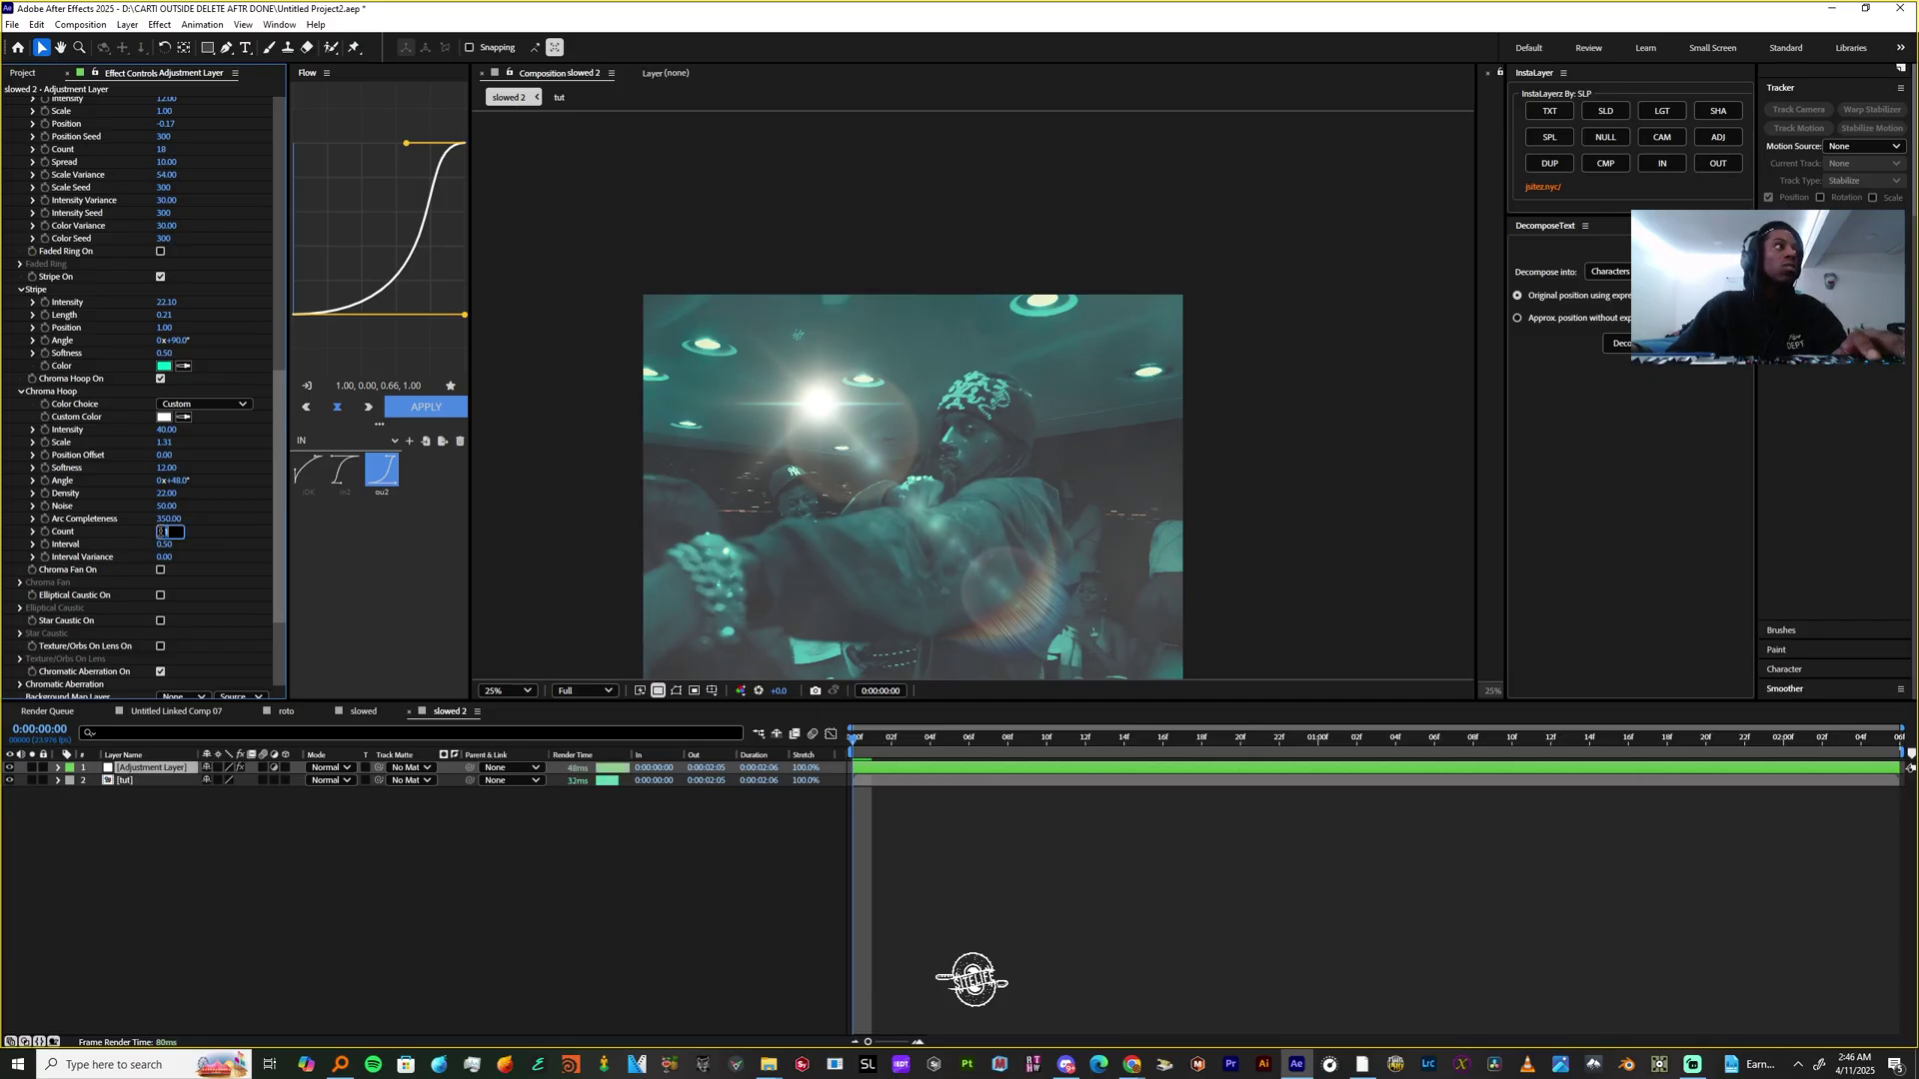
text(3)
key(Return)
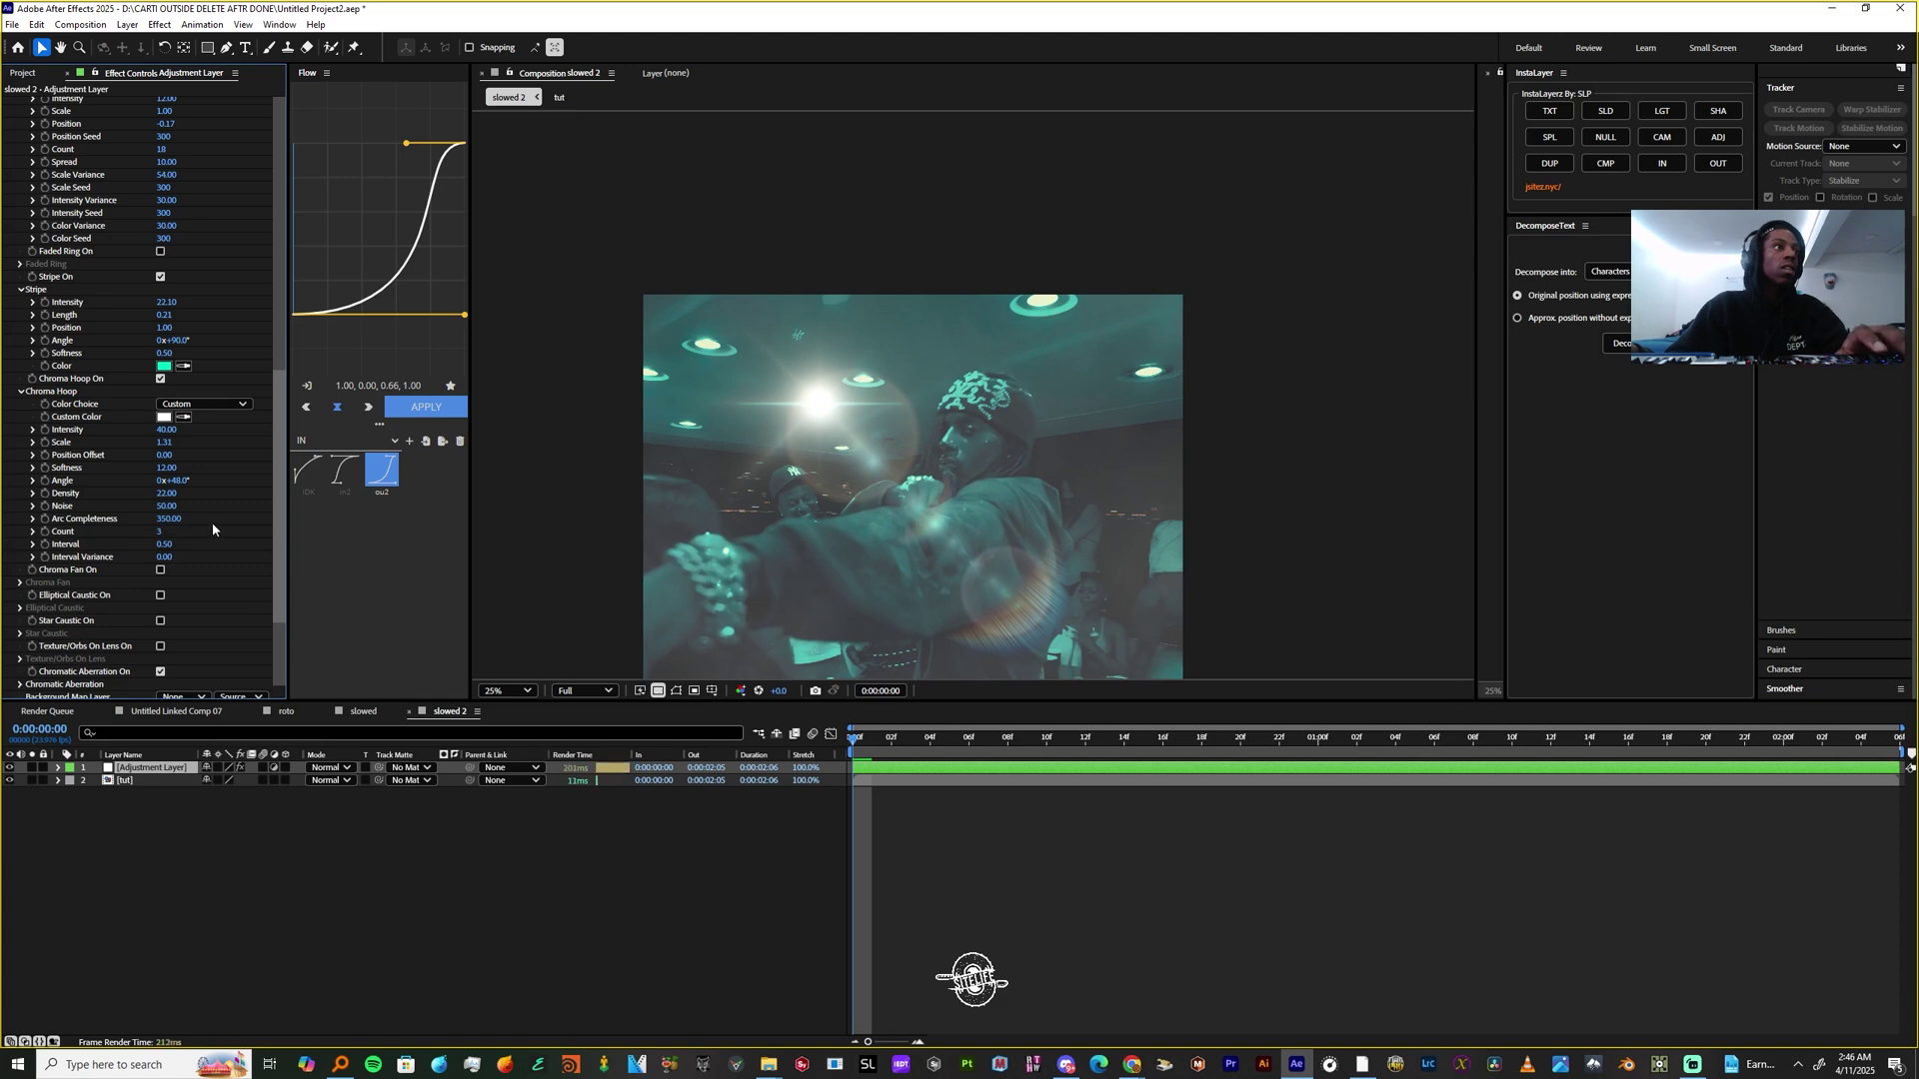
drag(1111, 738, 1008, 791)
click(22, 393)
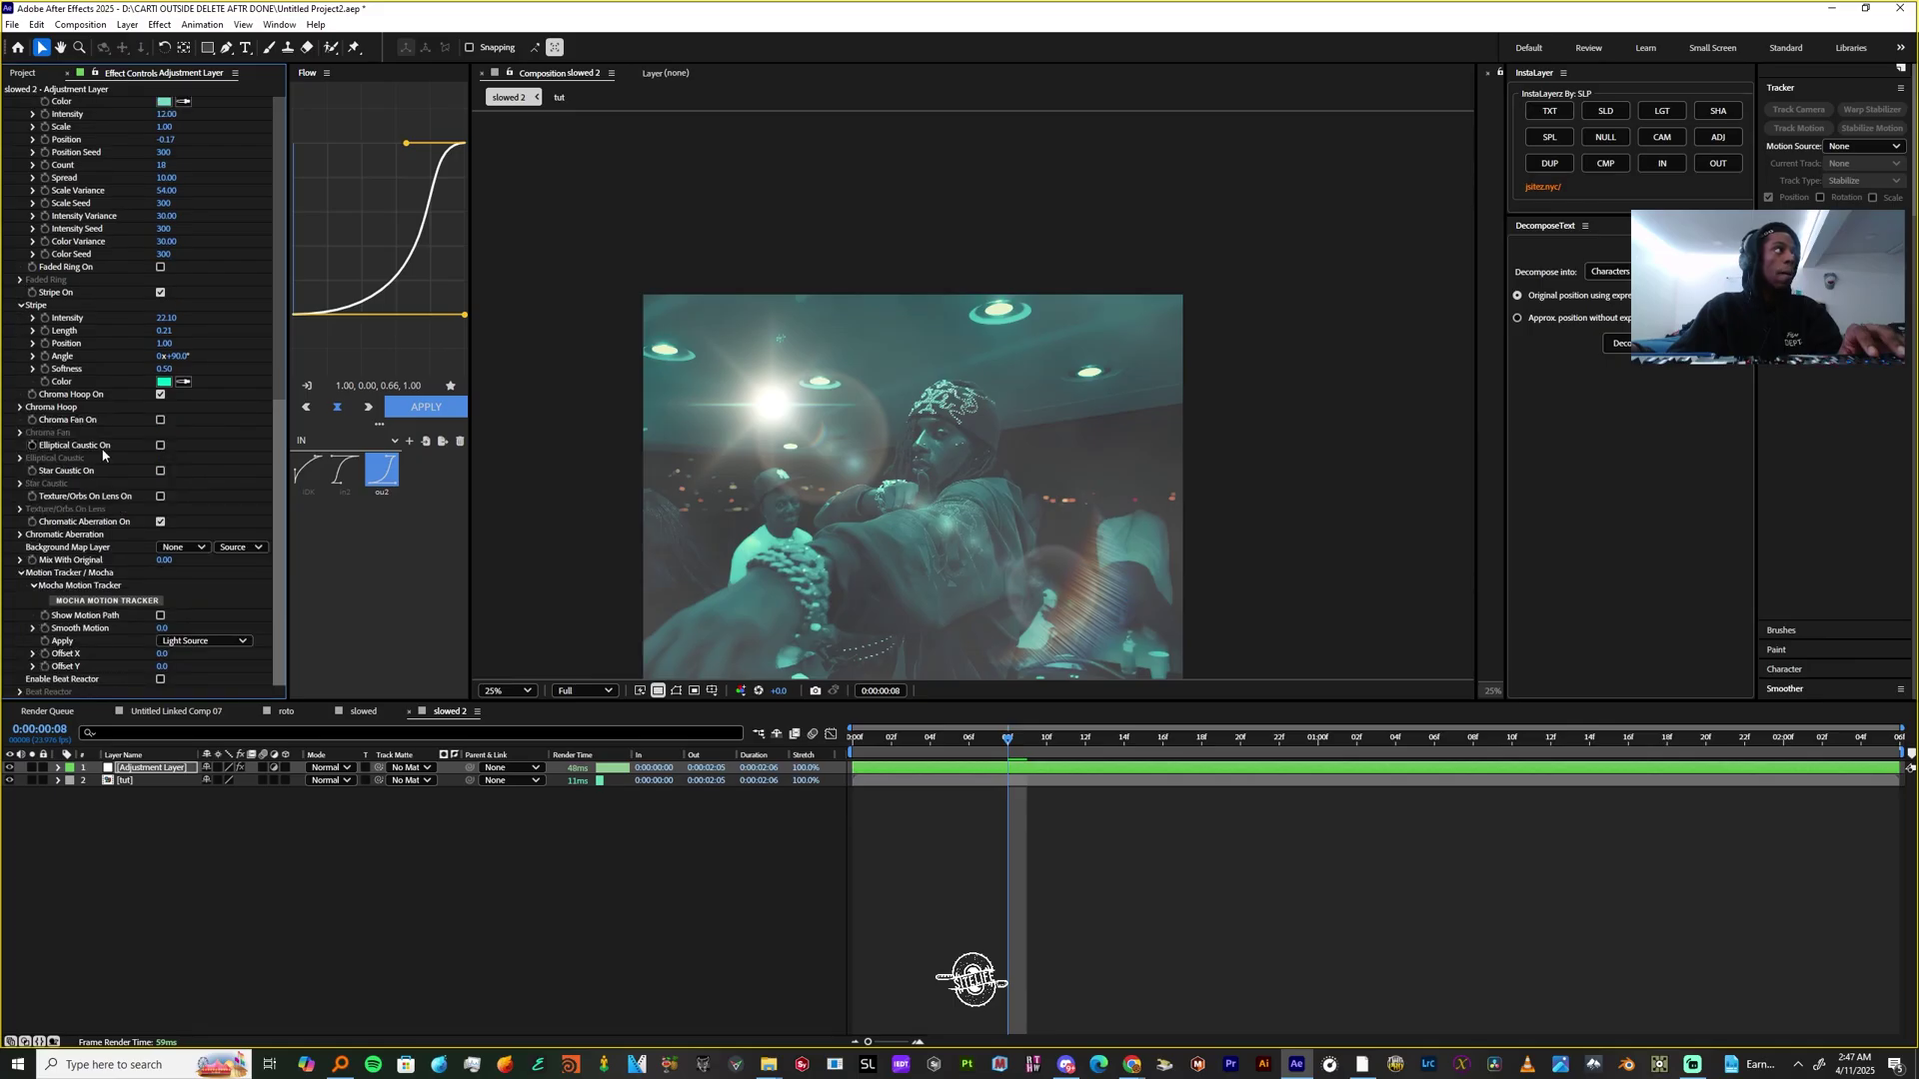
Turn on the Elliptical Caustic and set its Intensity to 28, Position Offset to 0.07 and Color1 to green 70FF22
click(160, 446)
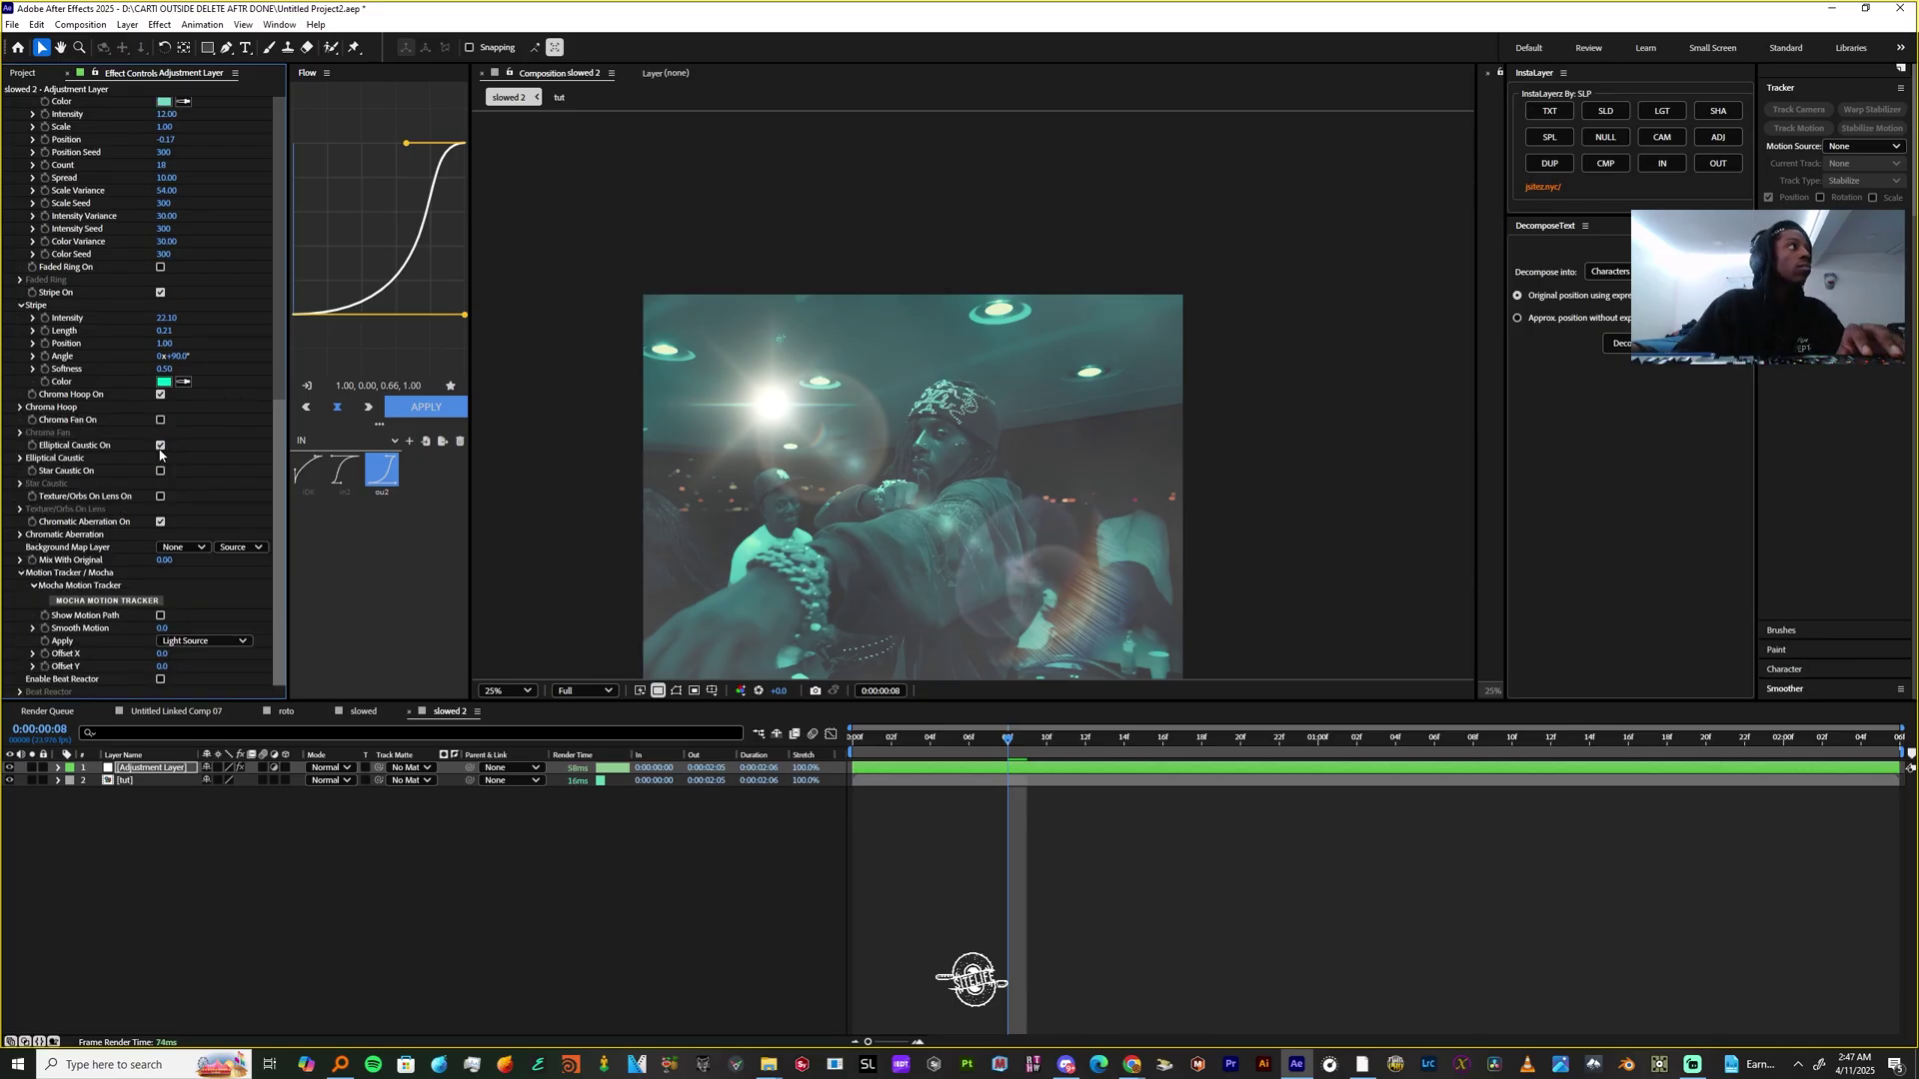
click(20, 458)
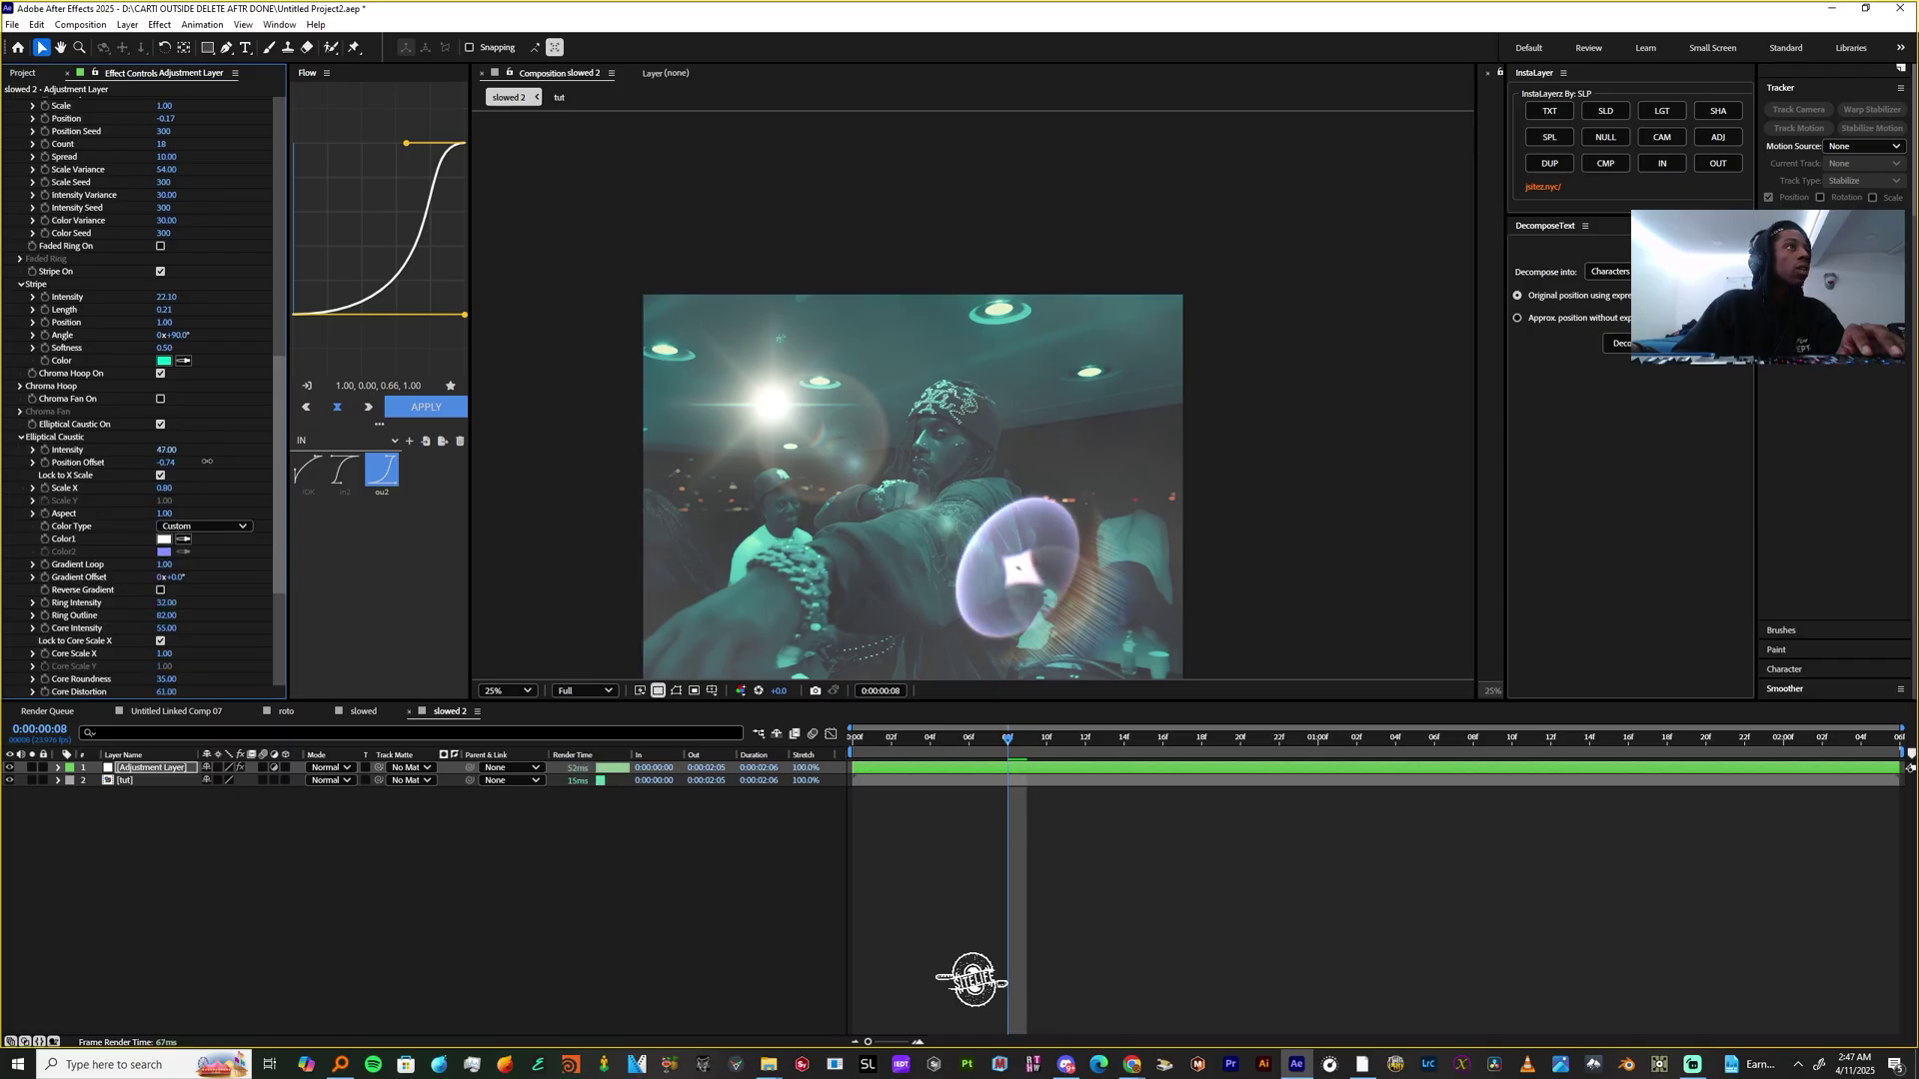
drag(180, 462, 242, 494)
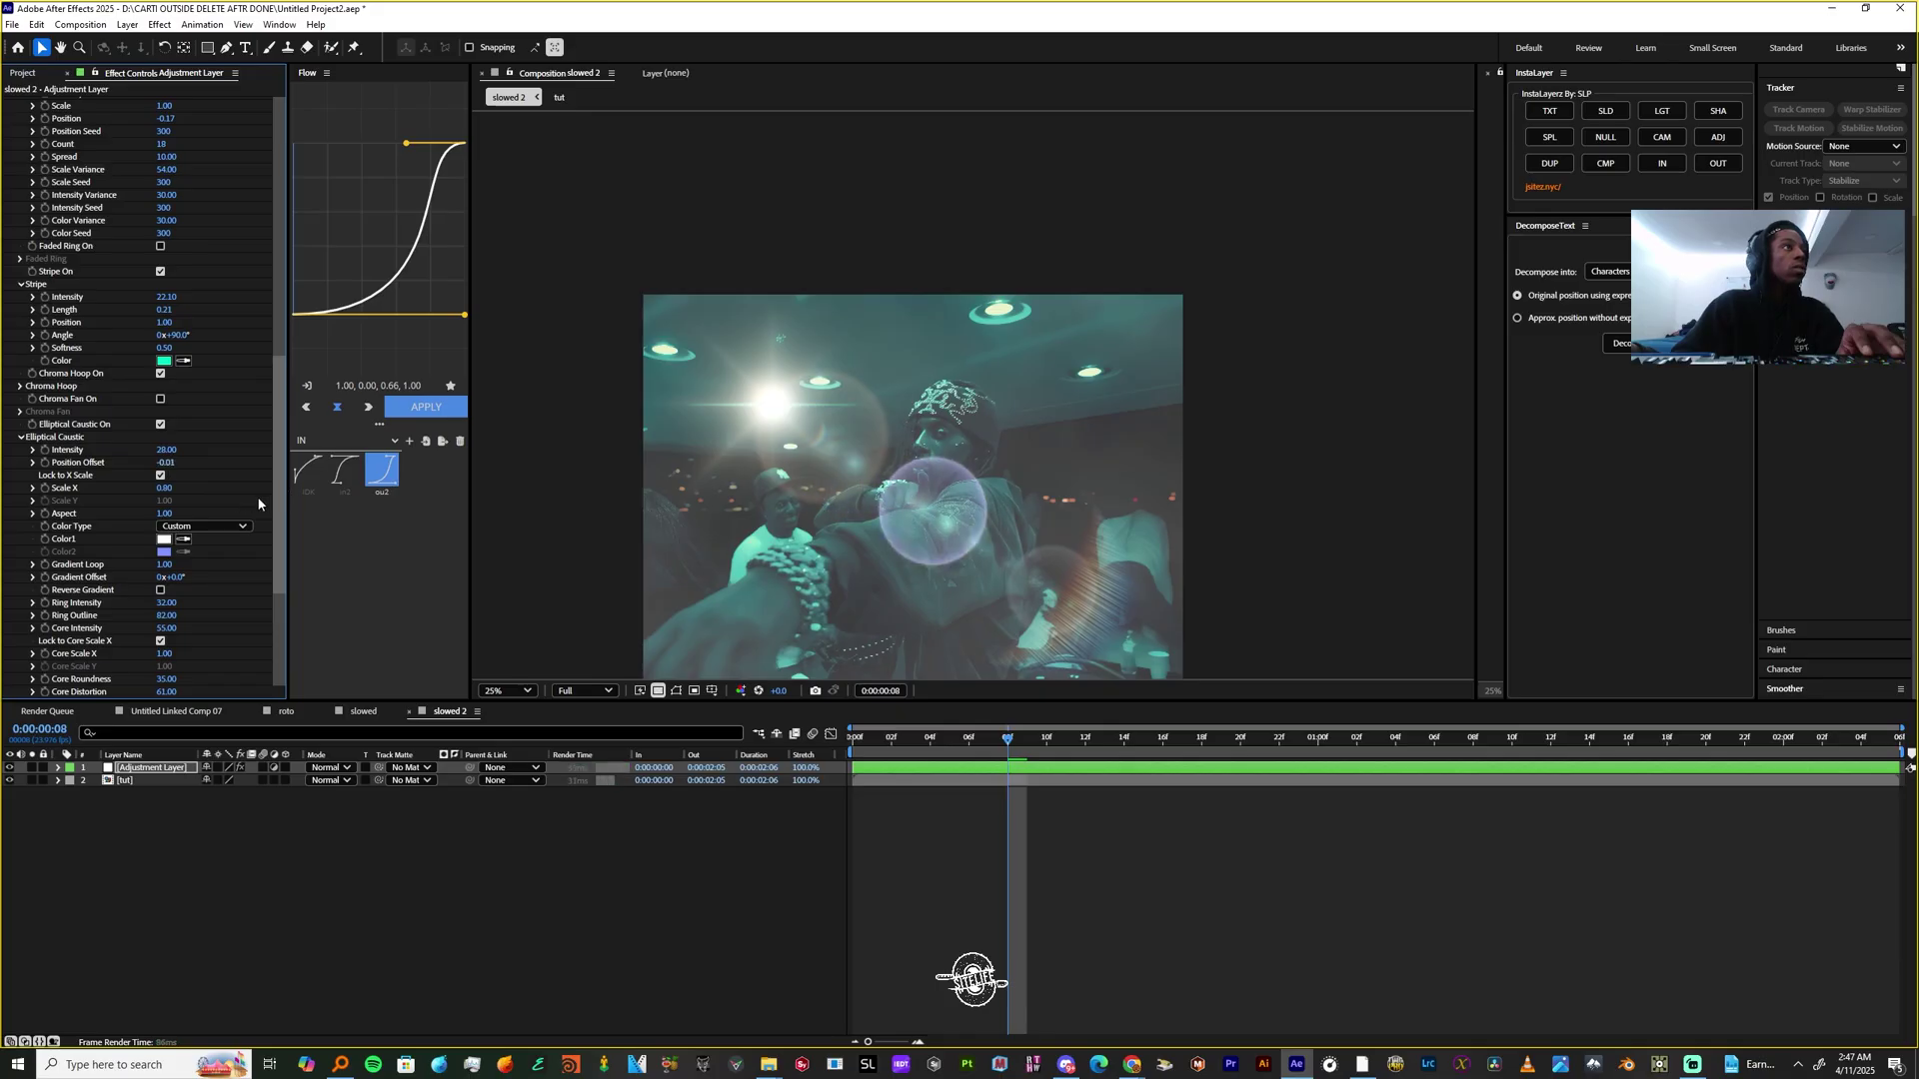
click(165, 539)
drag(1247, 471, 1264, 417)
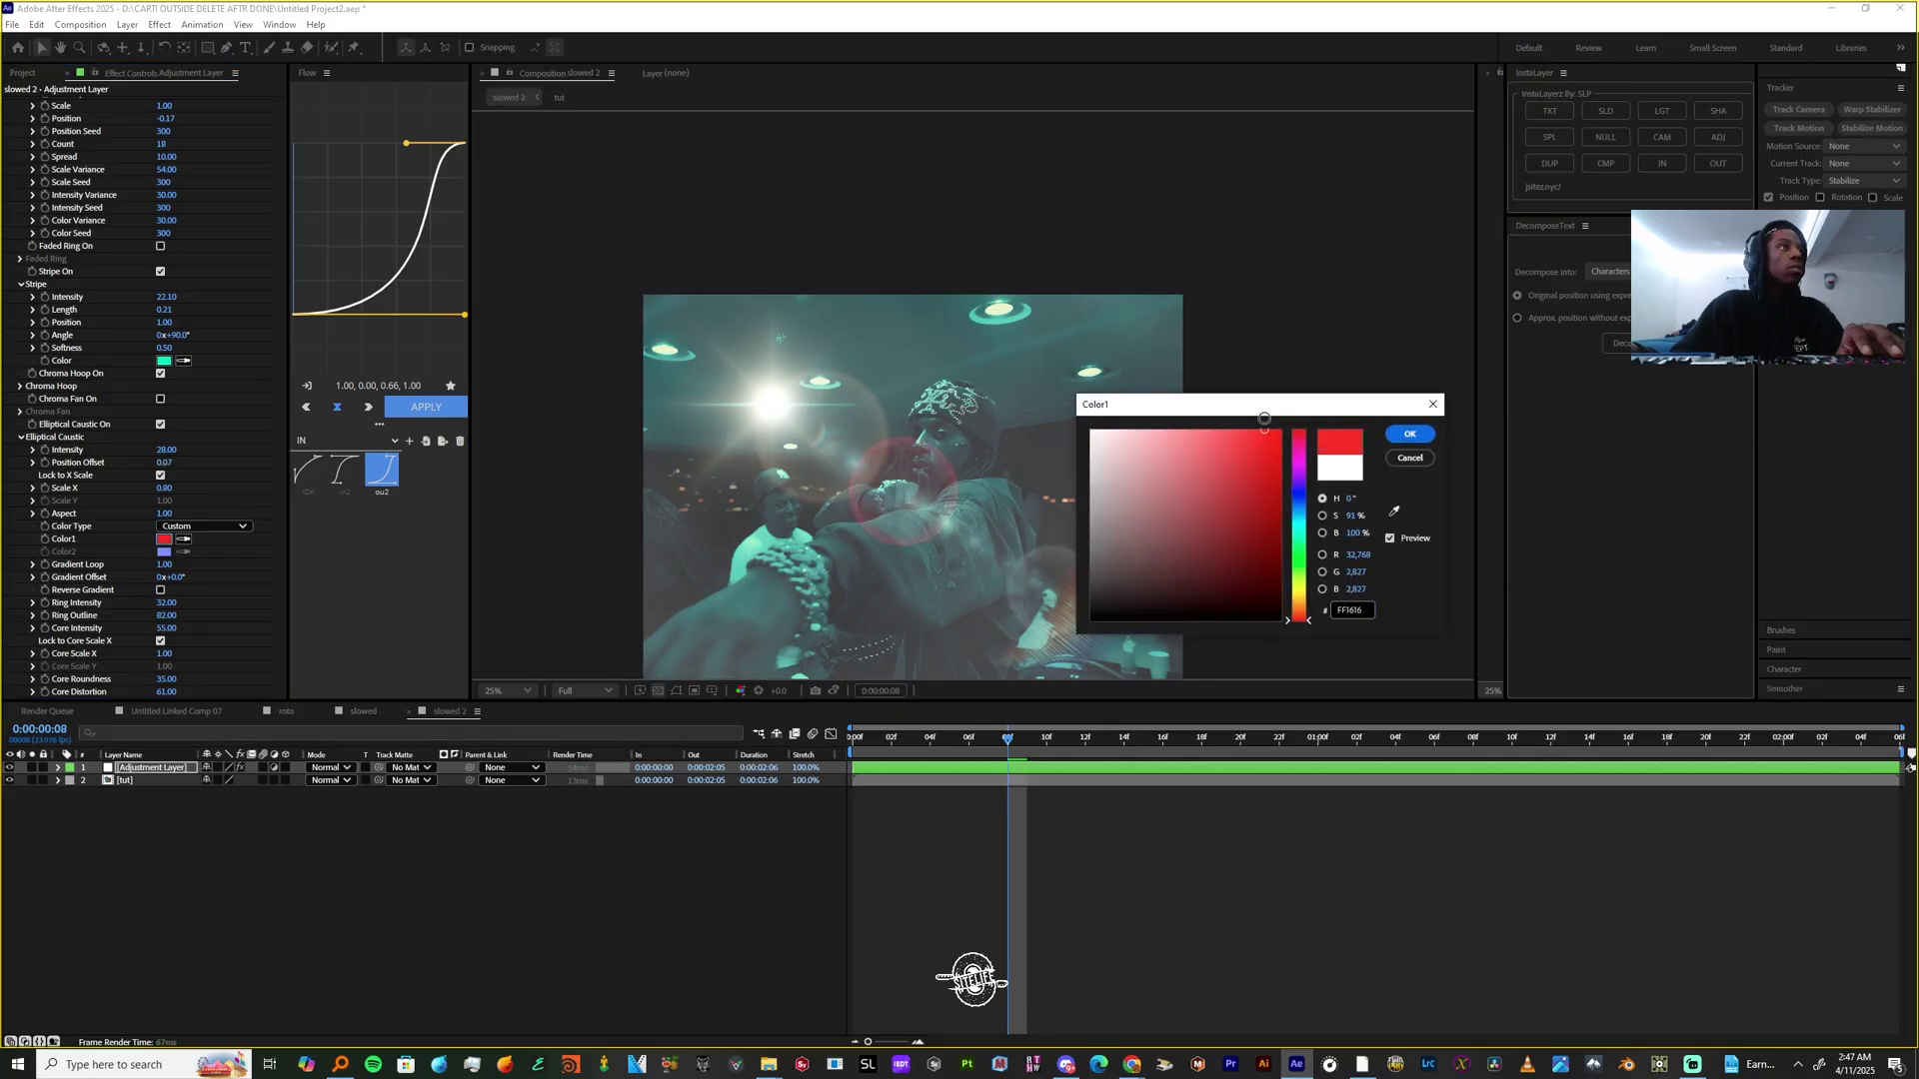
drag(1301, 584, 1301, 560)
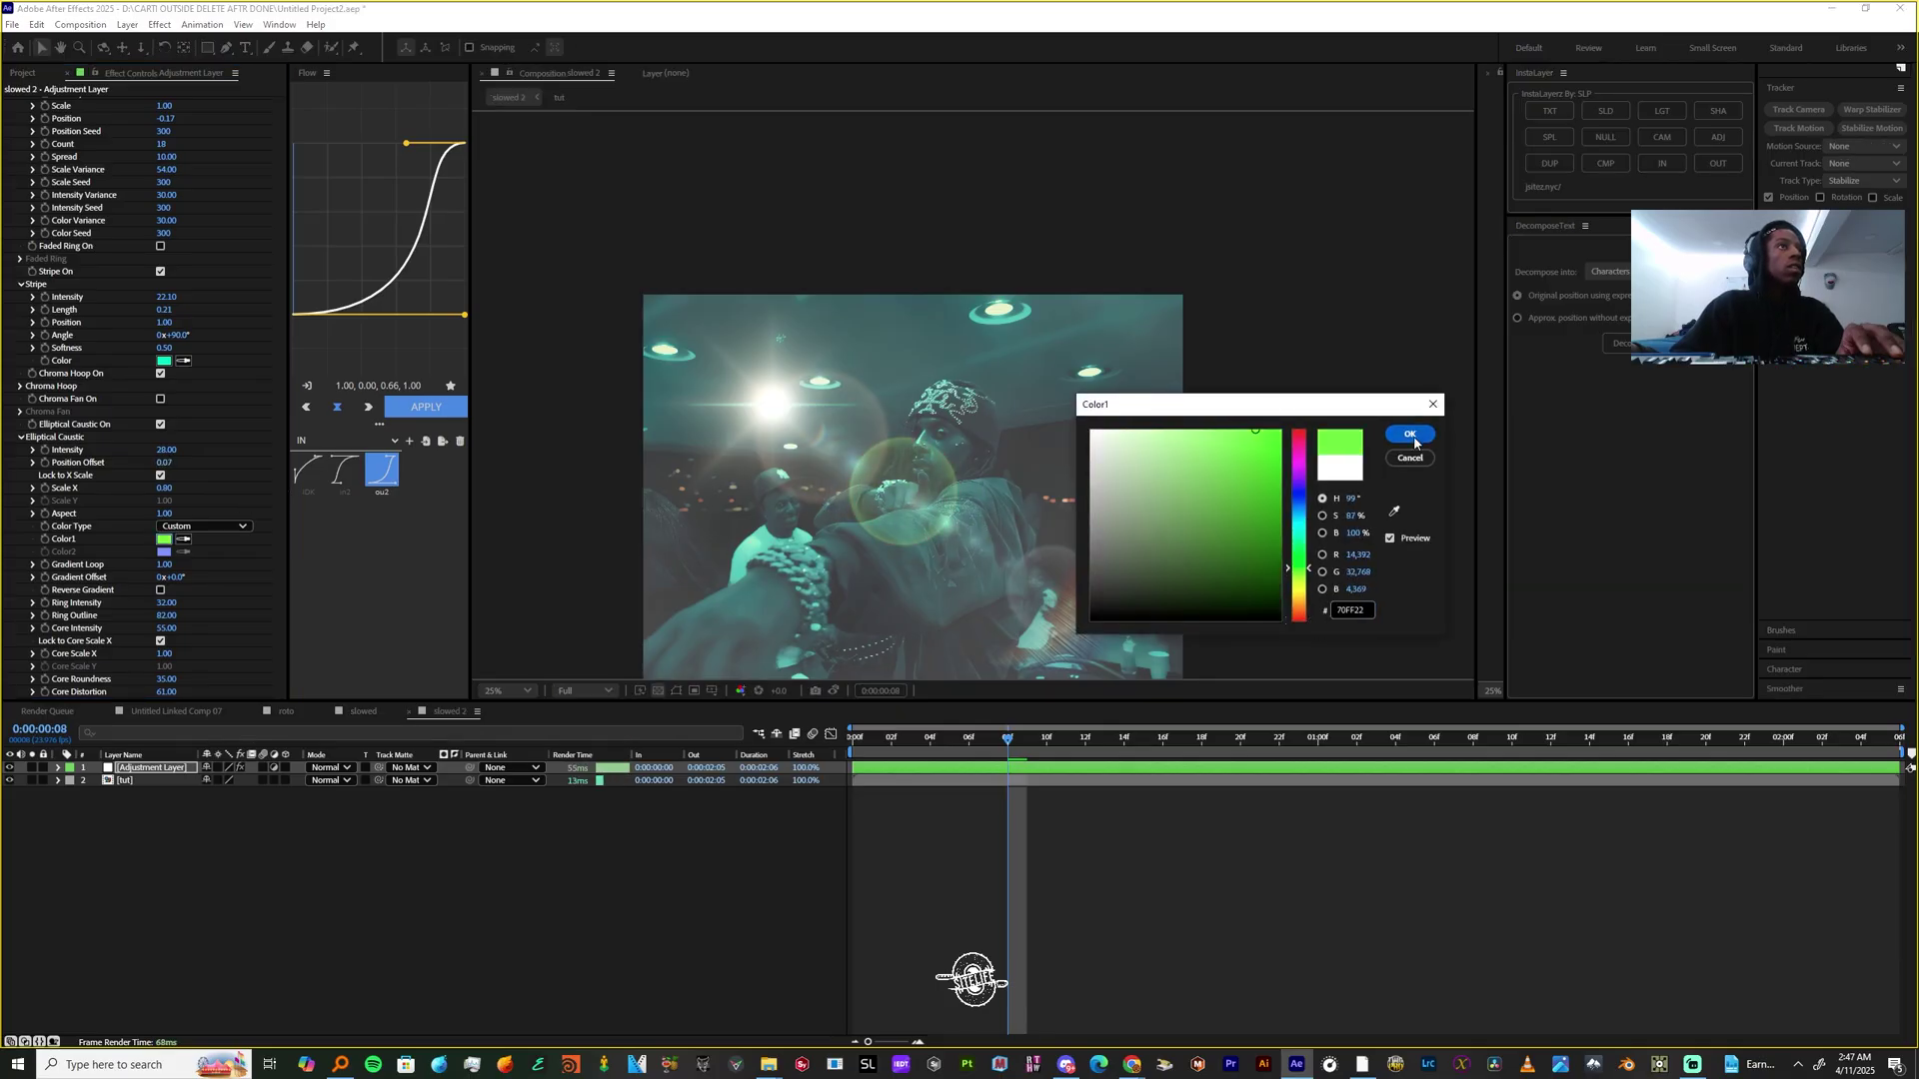
click(1409, 434)
Try the Elliptical Caustic with Ring Intensity 50, Ring Outline 14 and Core Intensity 227, and turn the element back off
scroll(153, 428, down, 2)
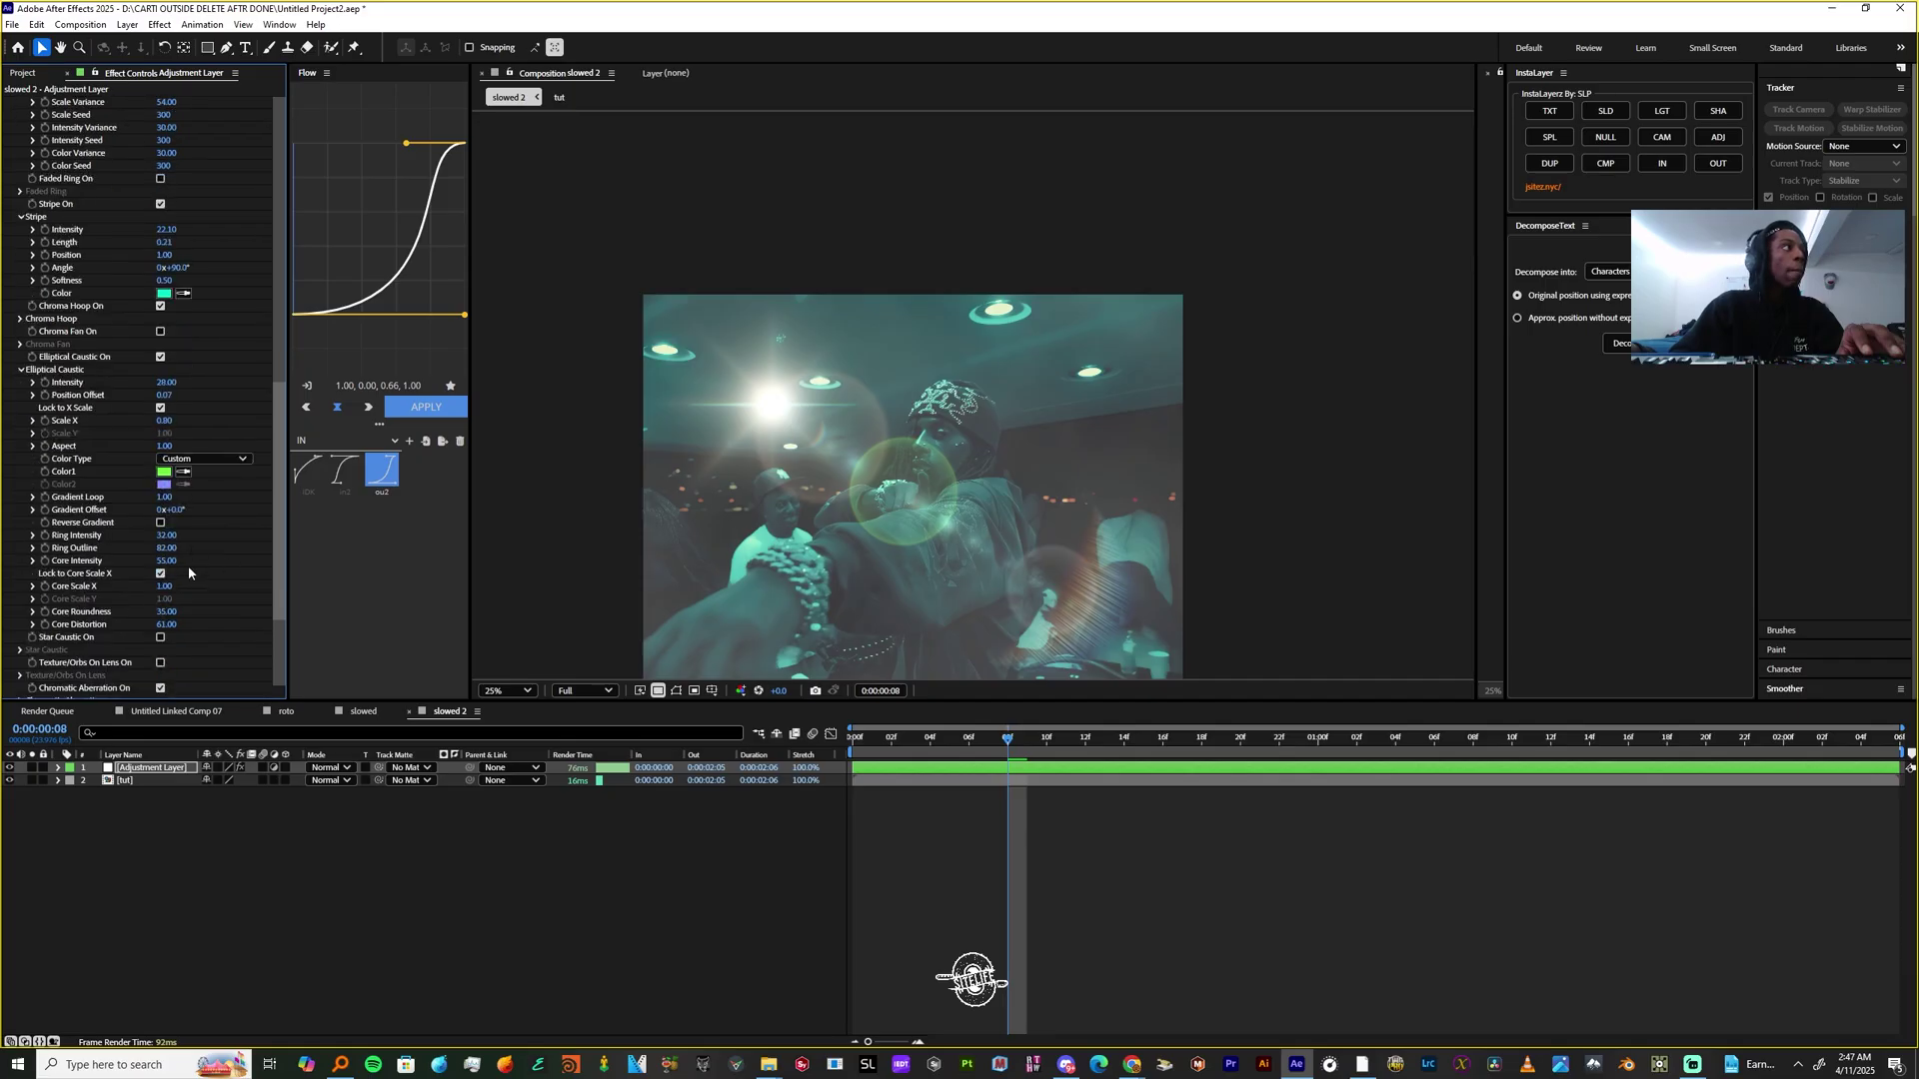
drag(167, 541, 211, 555)
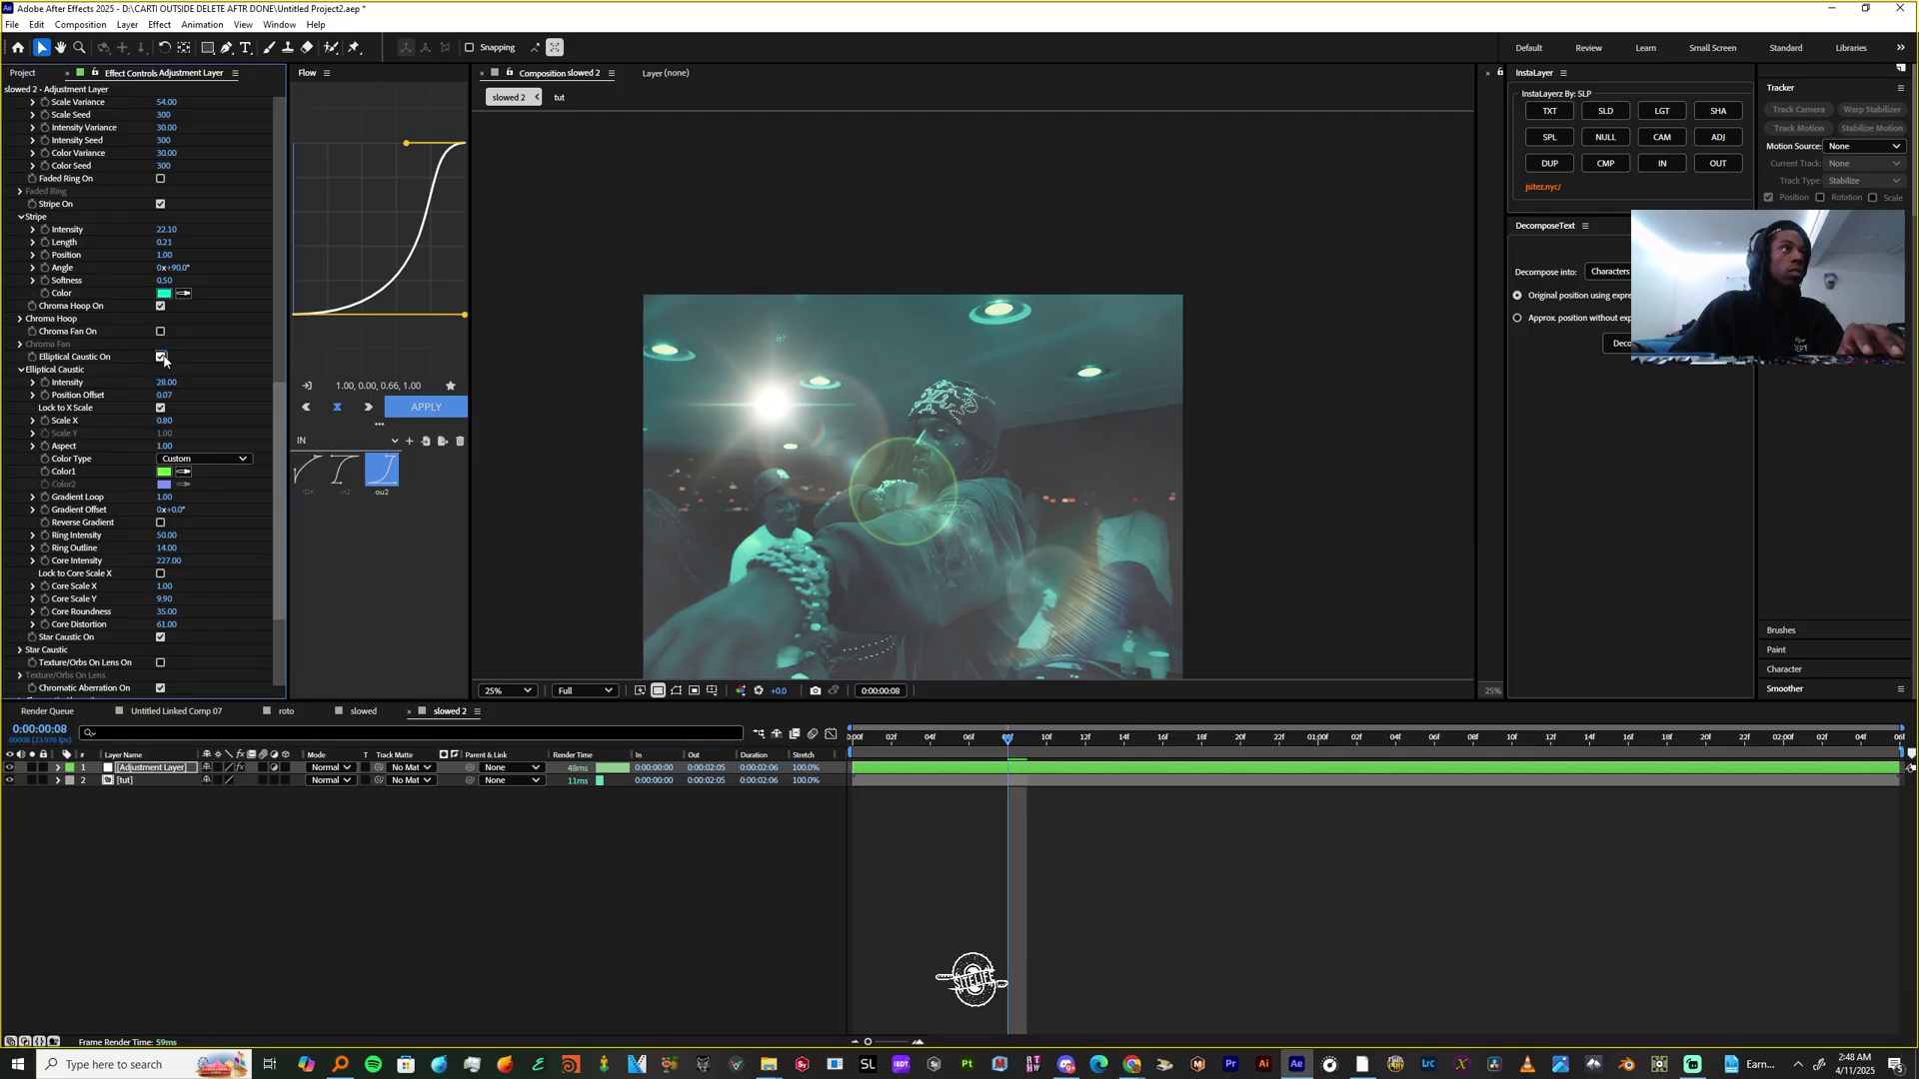
click(161, 357)
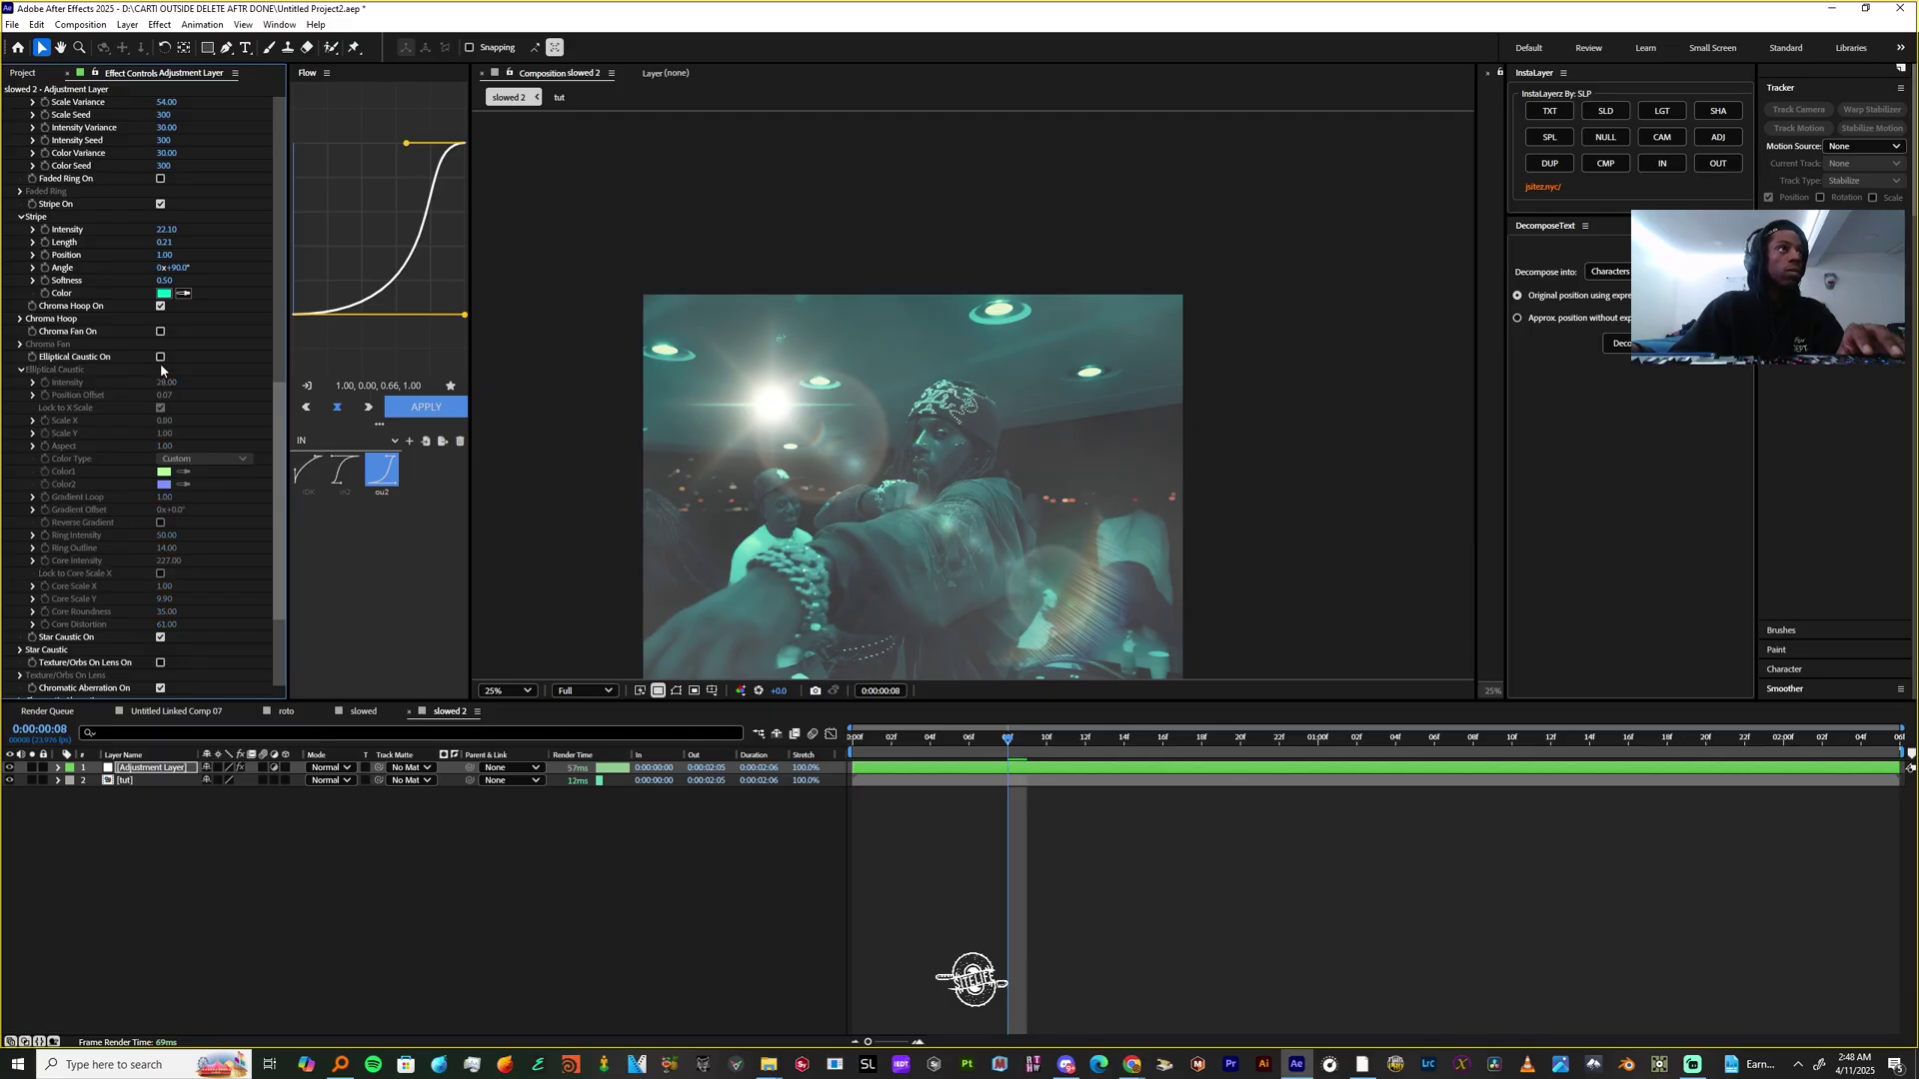
scroll(134, 496, down, 3)
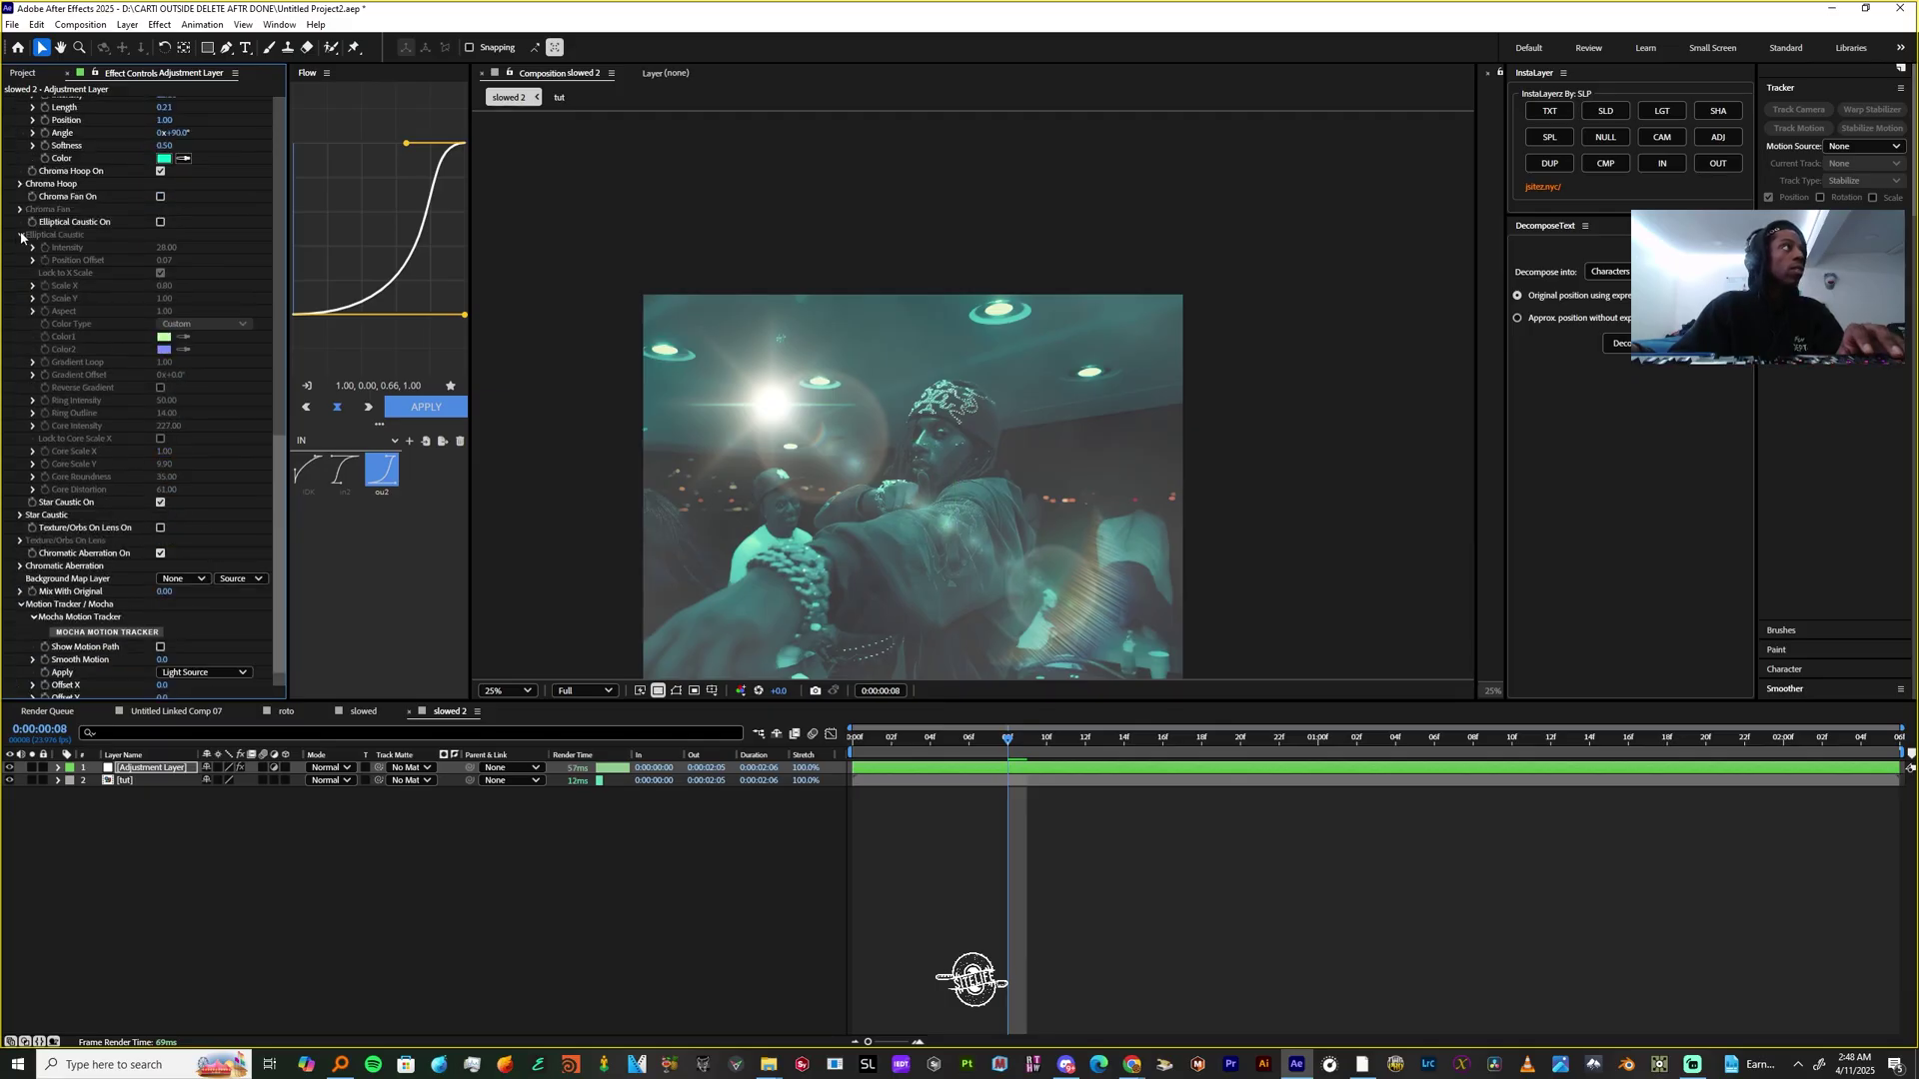
click(21, 236)
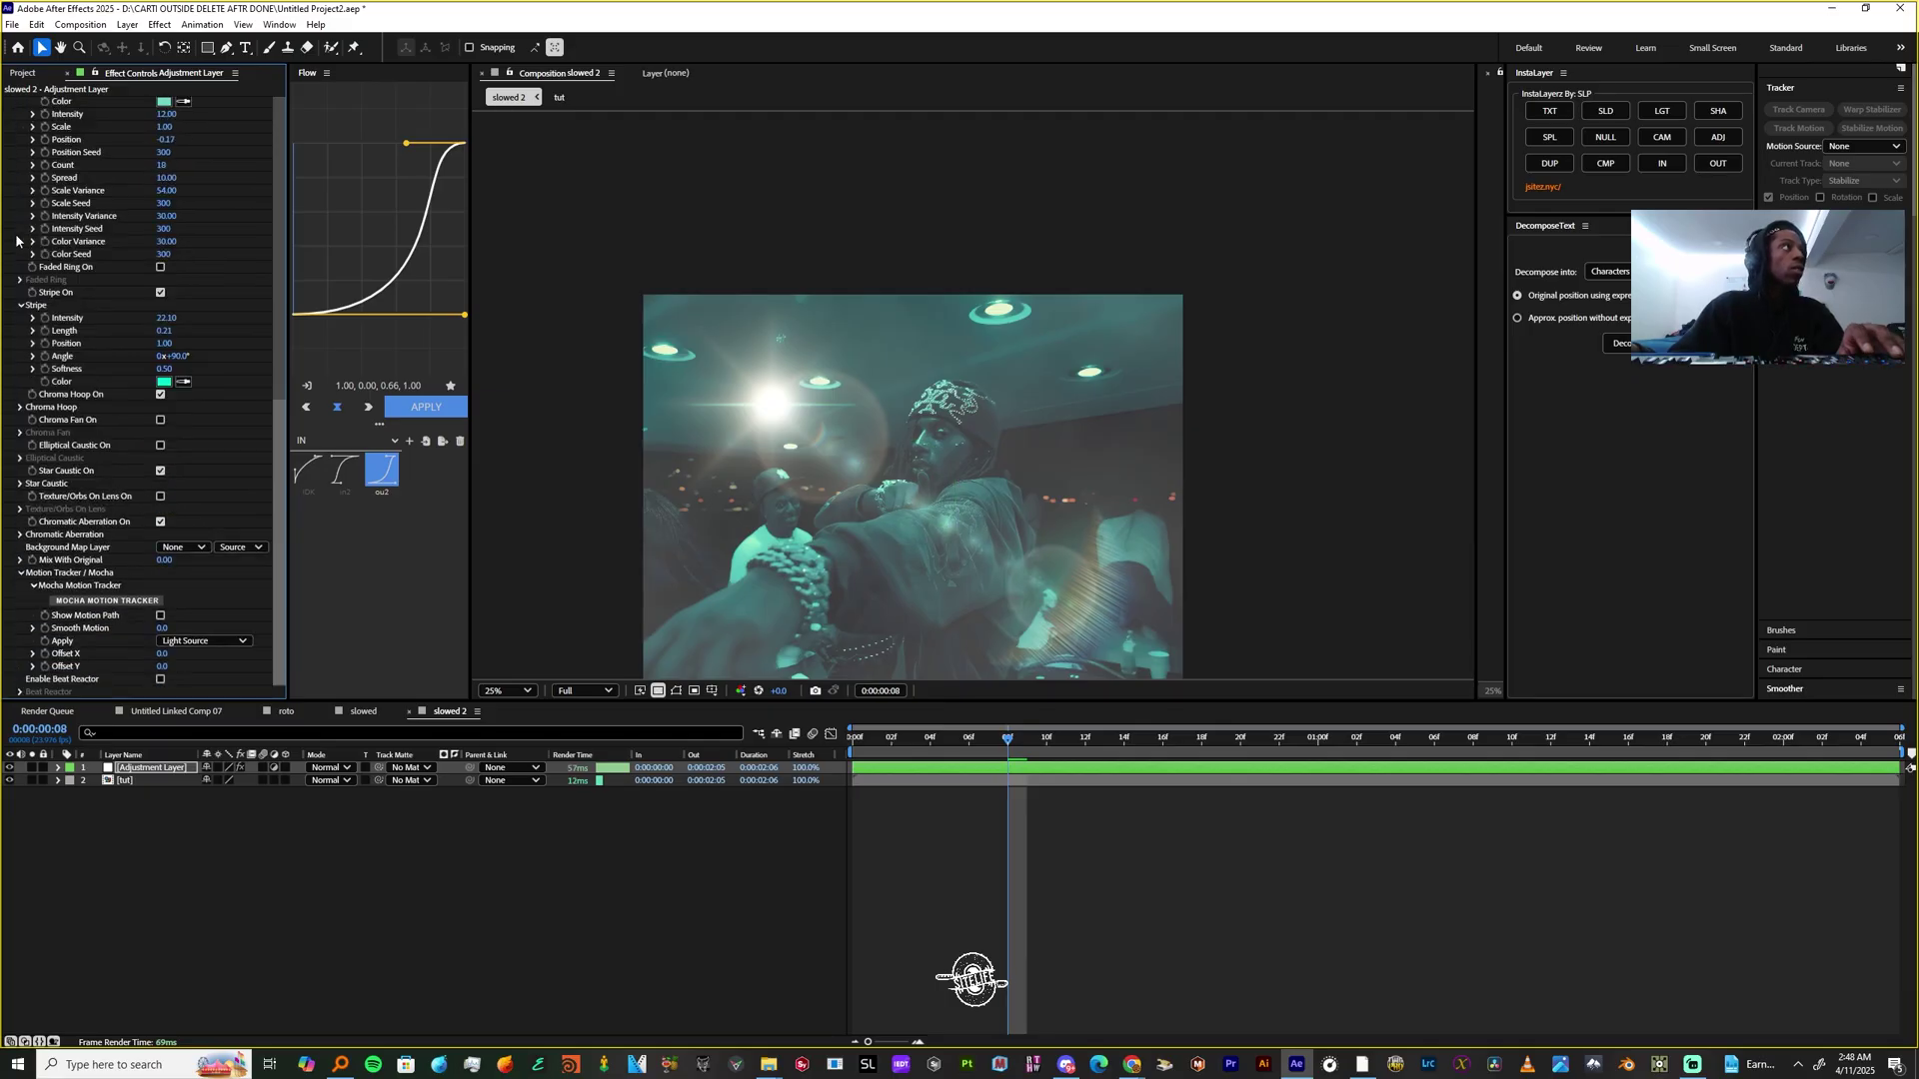
Try raising the Star Caustic's Intensity to 500 and undo the change
click(20, 485)
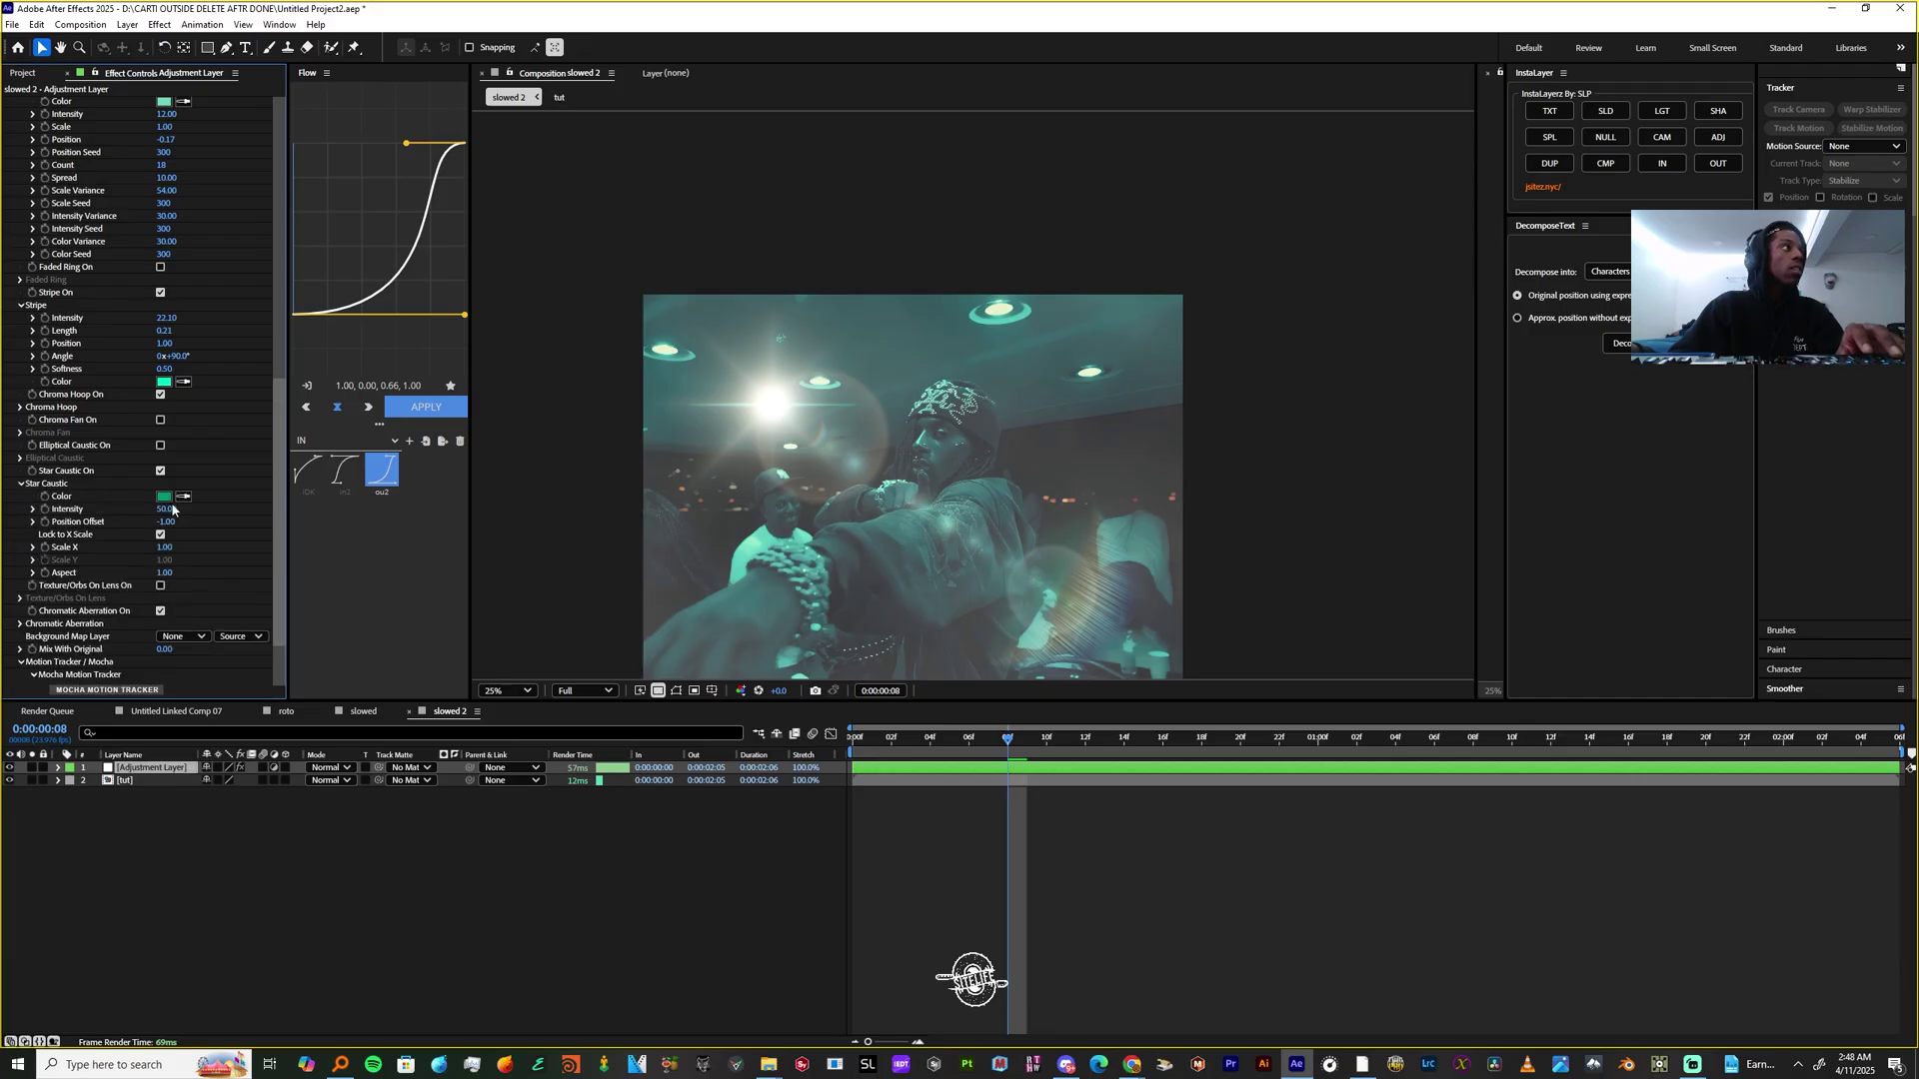
drag(166, 508, 565, 613)
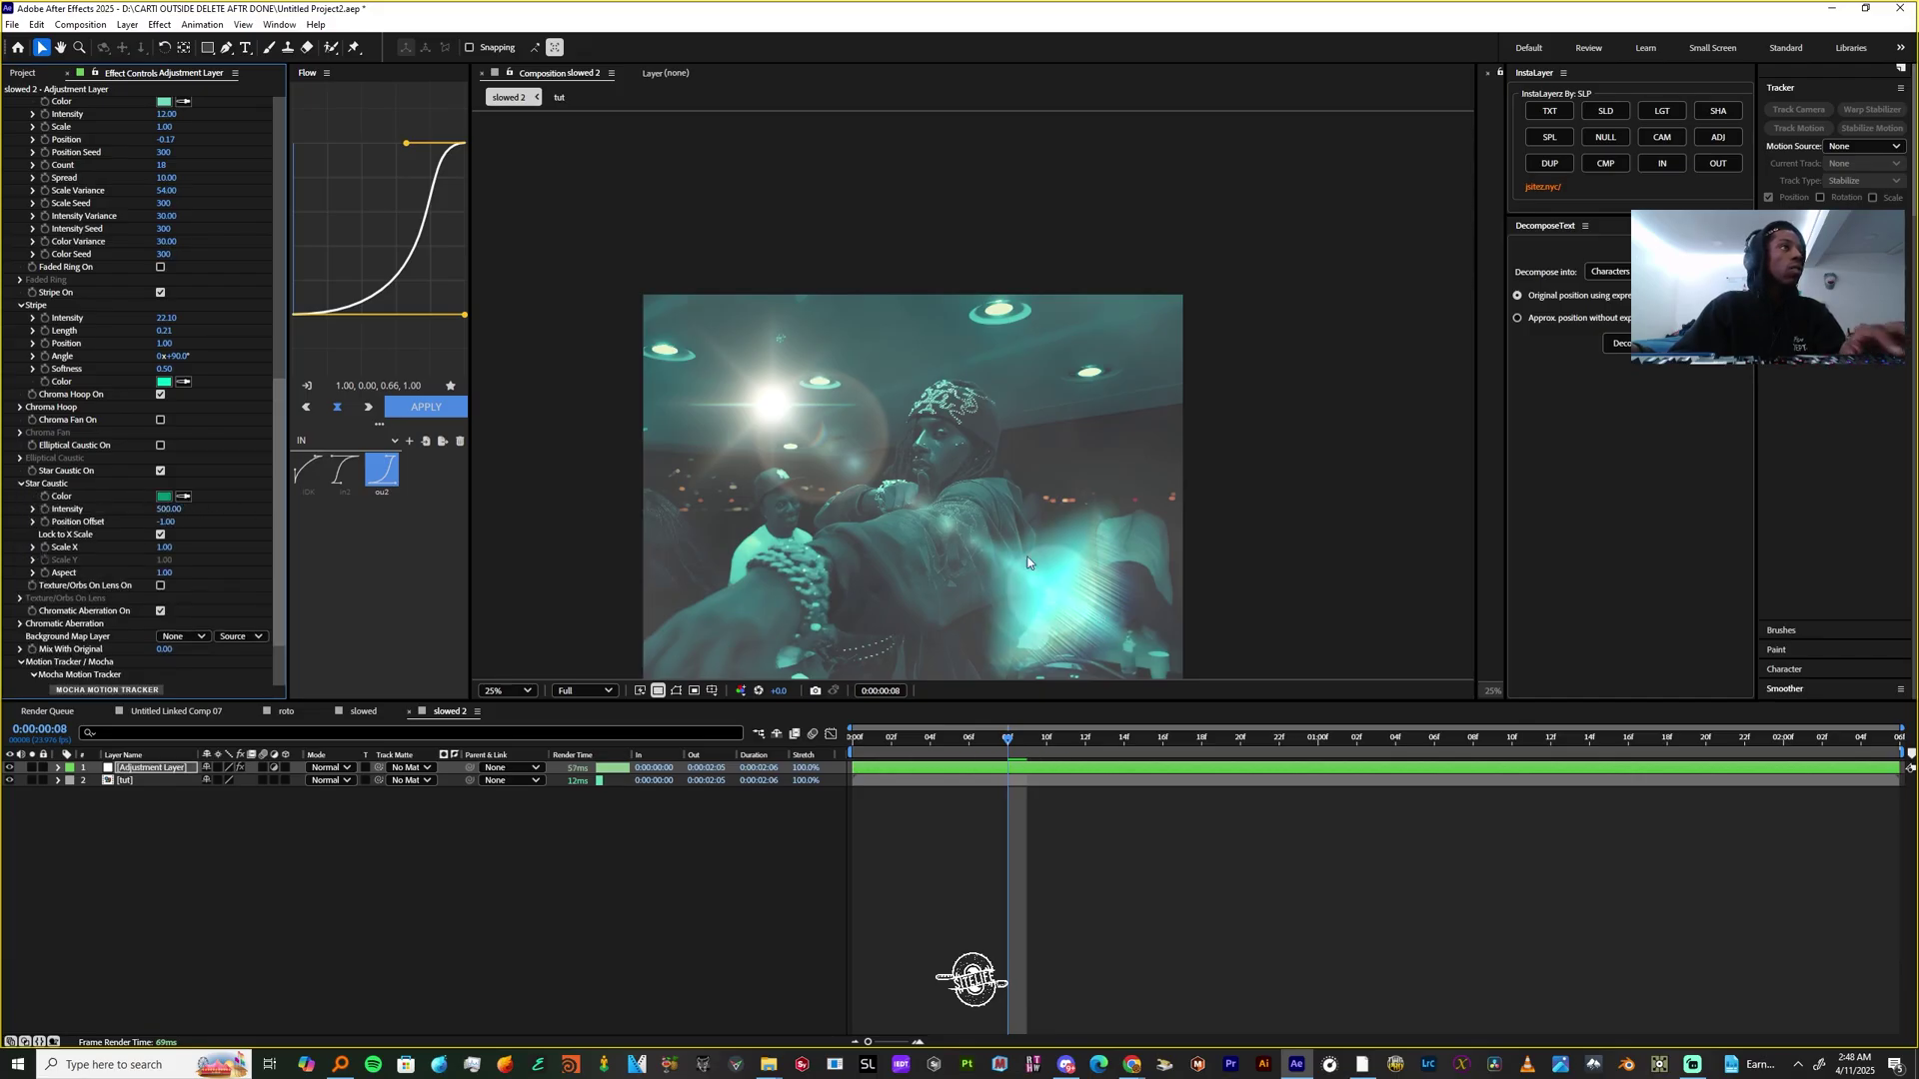
key(ctrl+z)
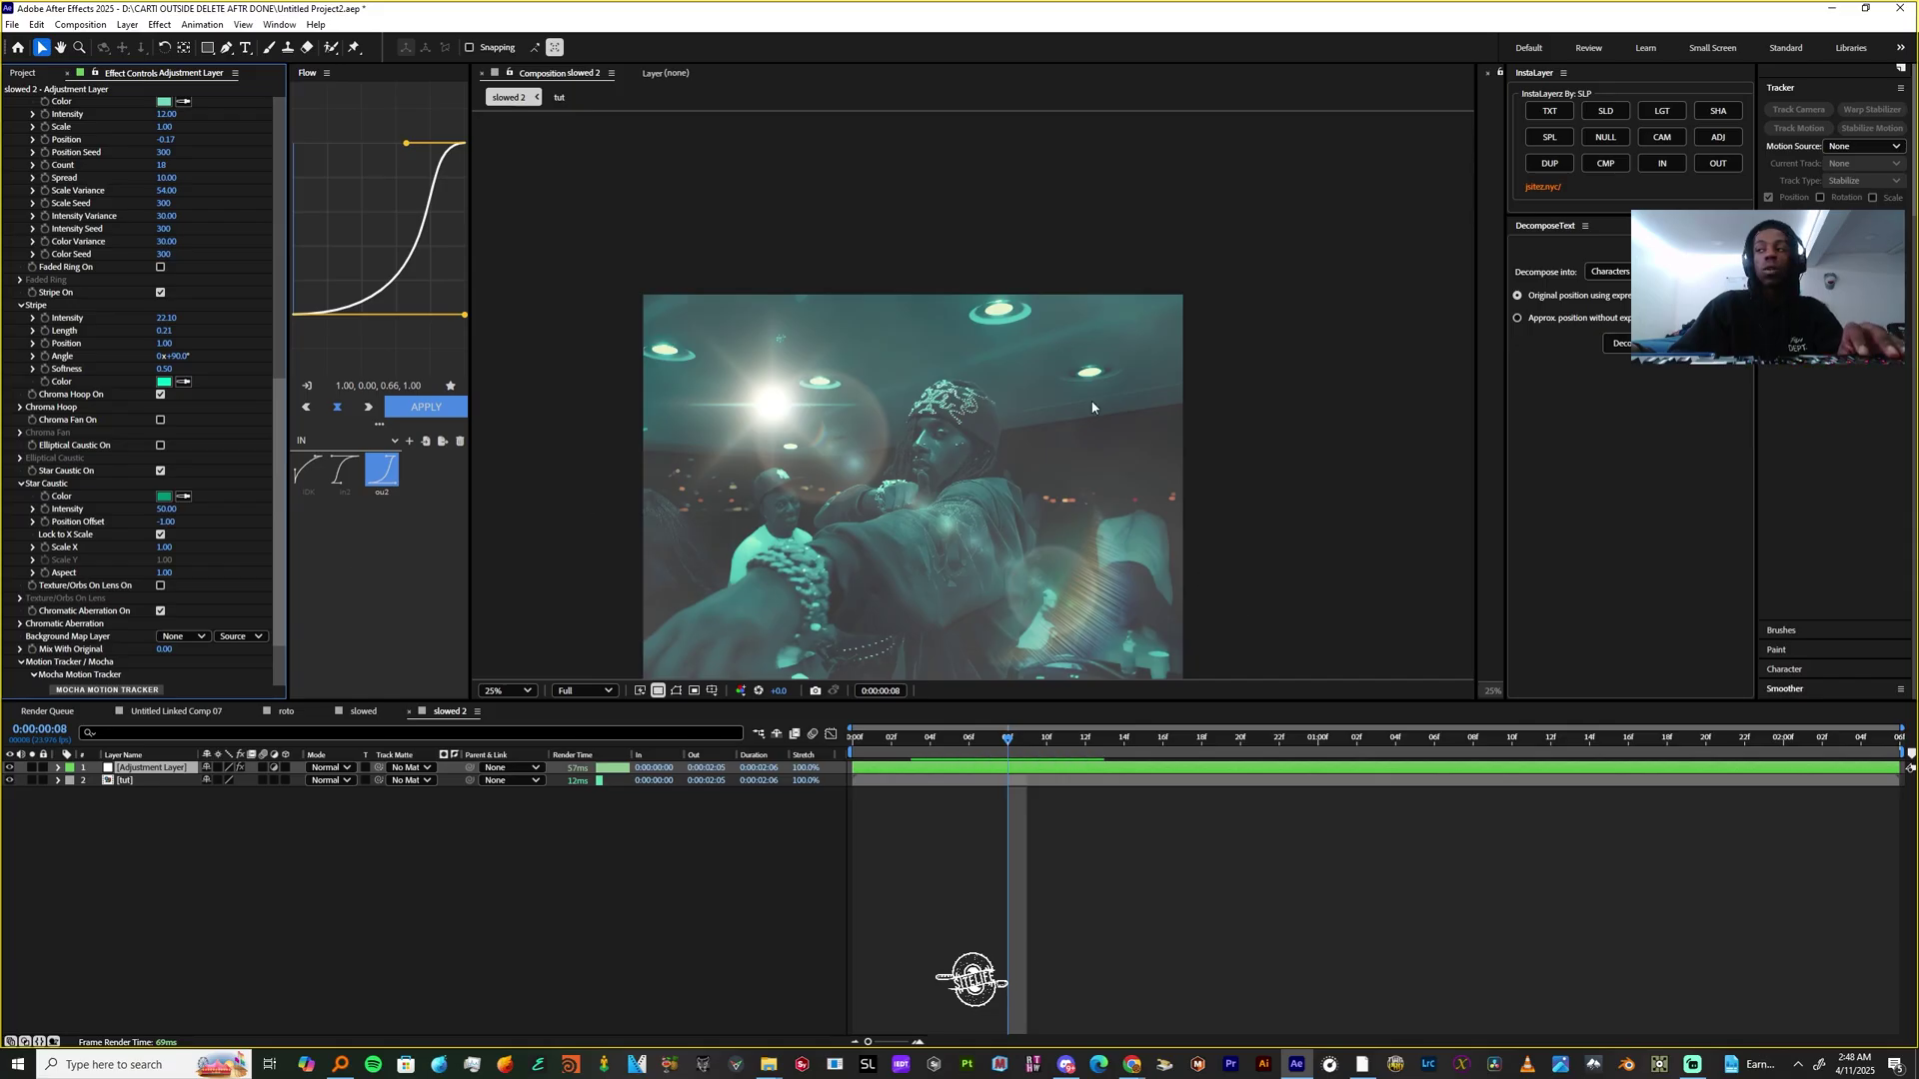
At the composition's first frame, raise the Chromatic Aberration's Intensity and Shift Amount, and preview the clip
scroll(45, 566, down, 2)
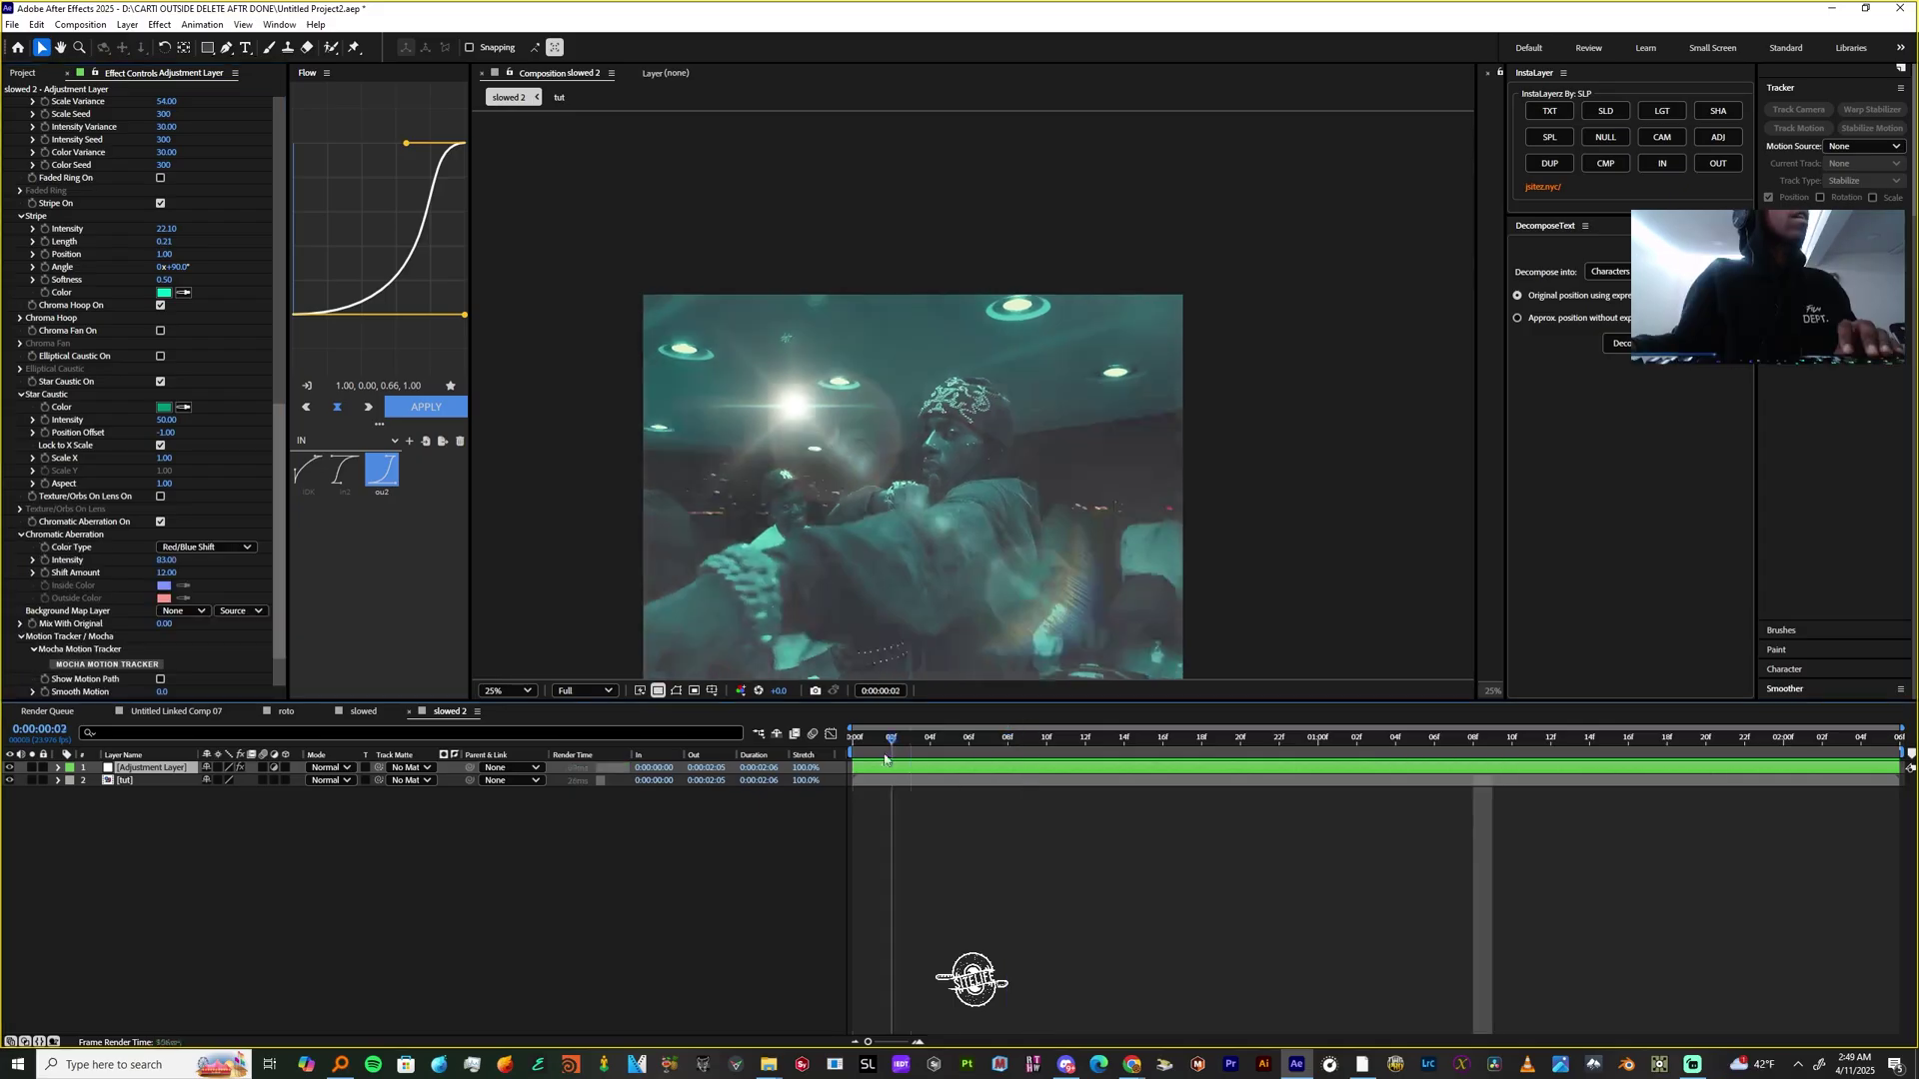
click(854, 738)
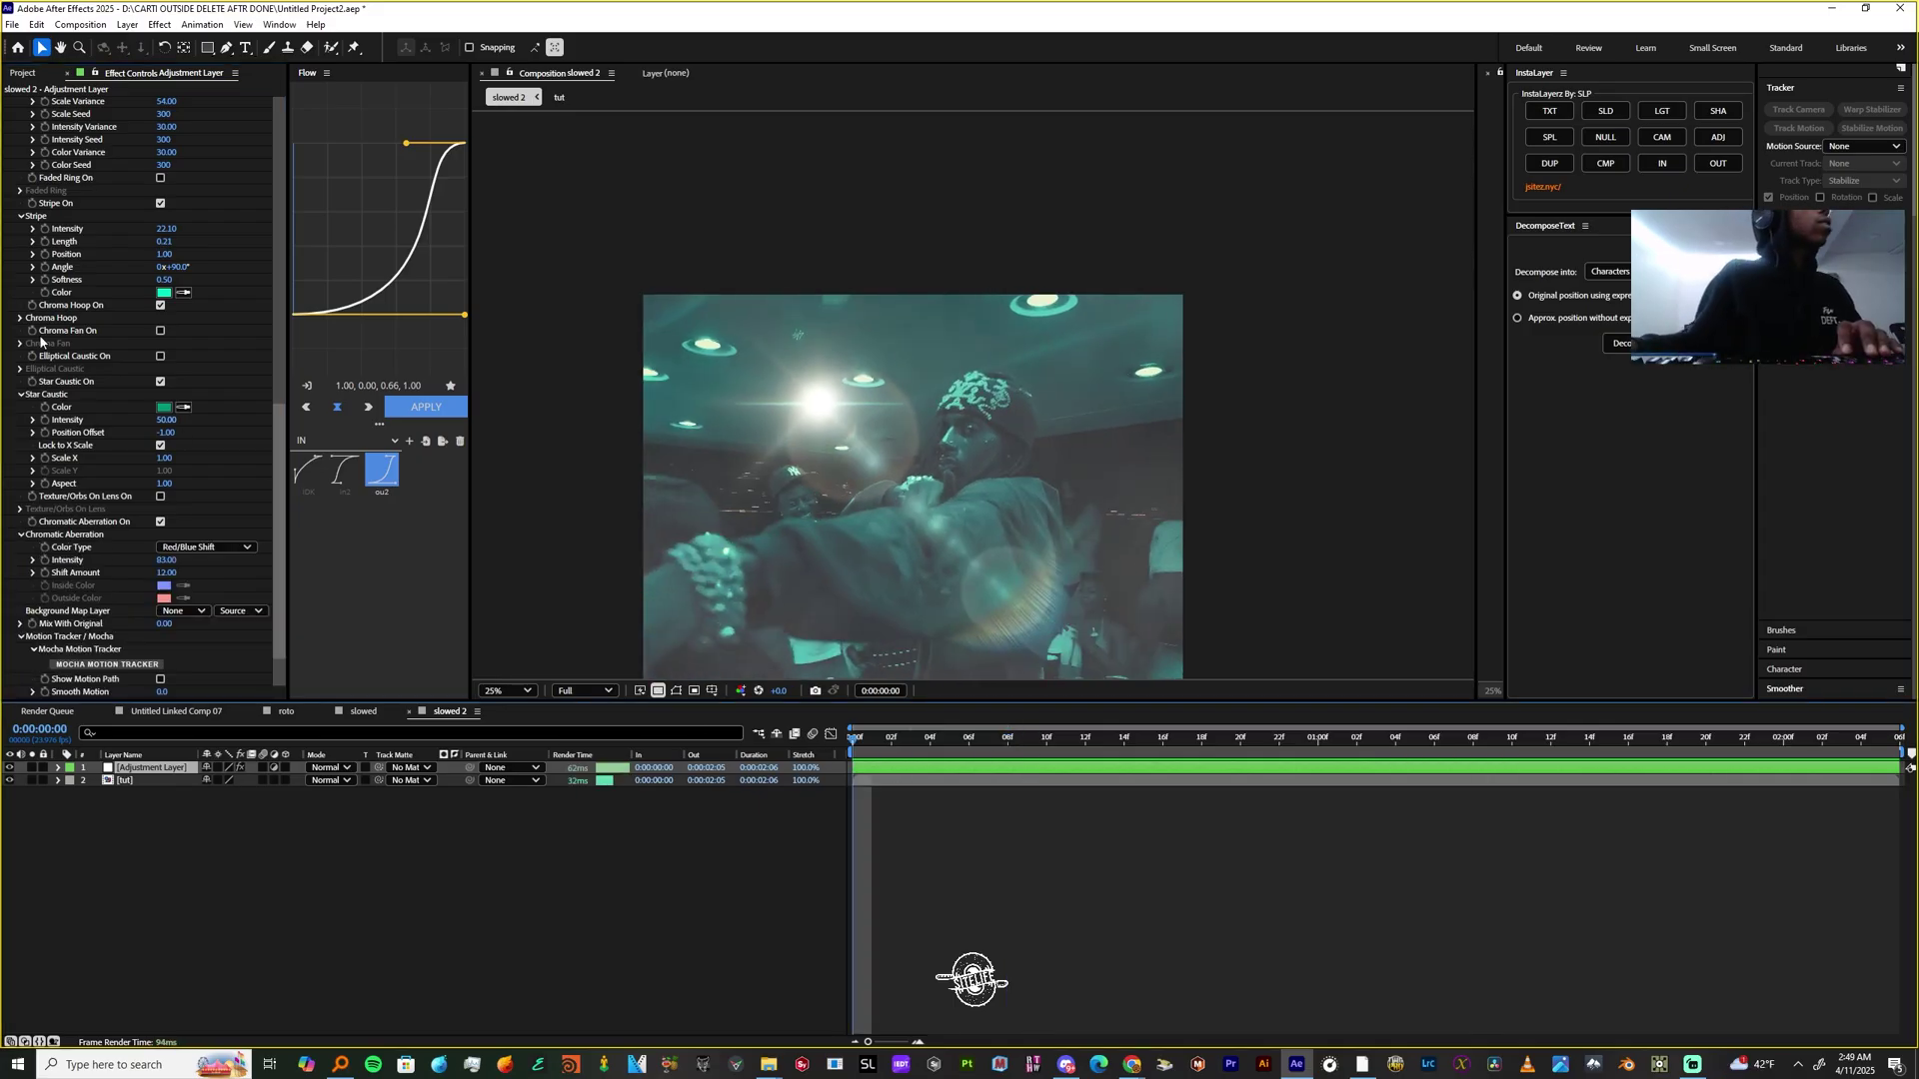
click(20, 218)
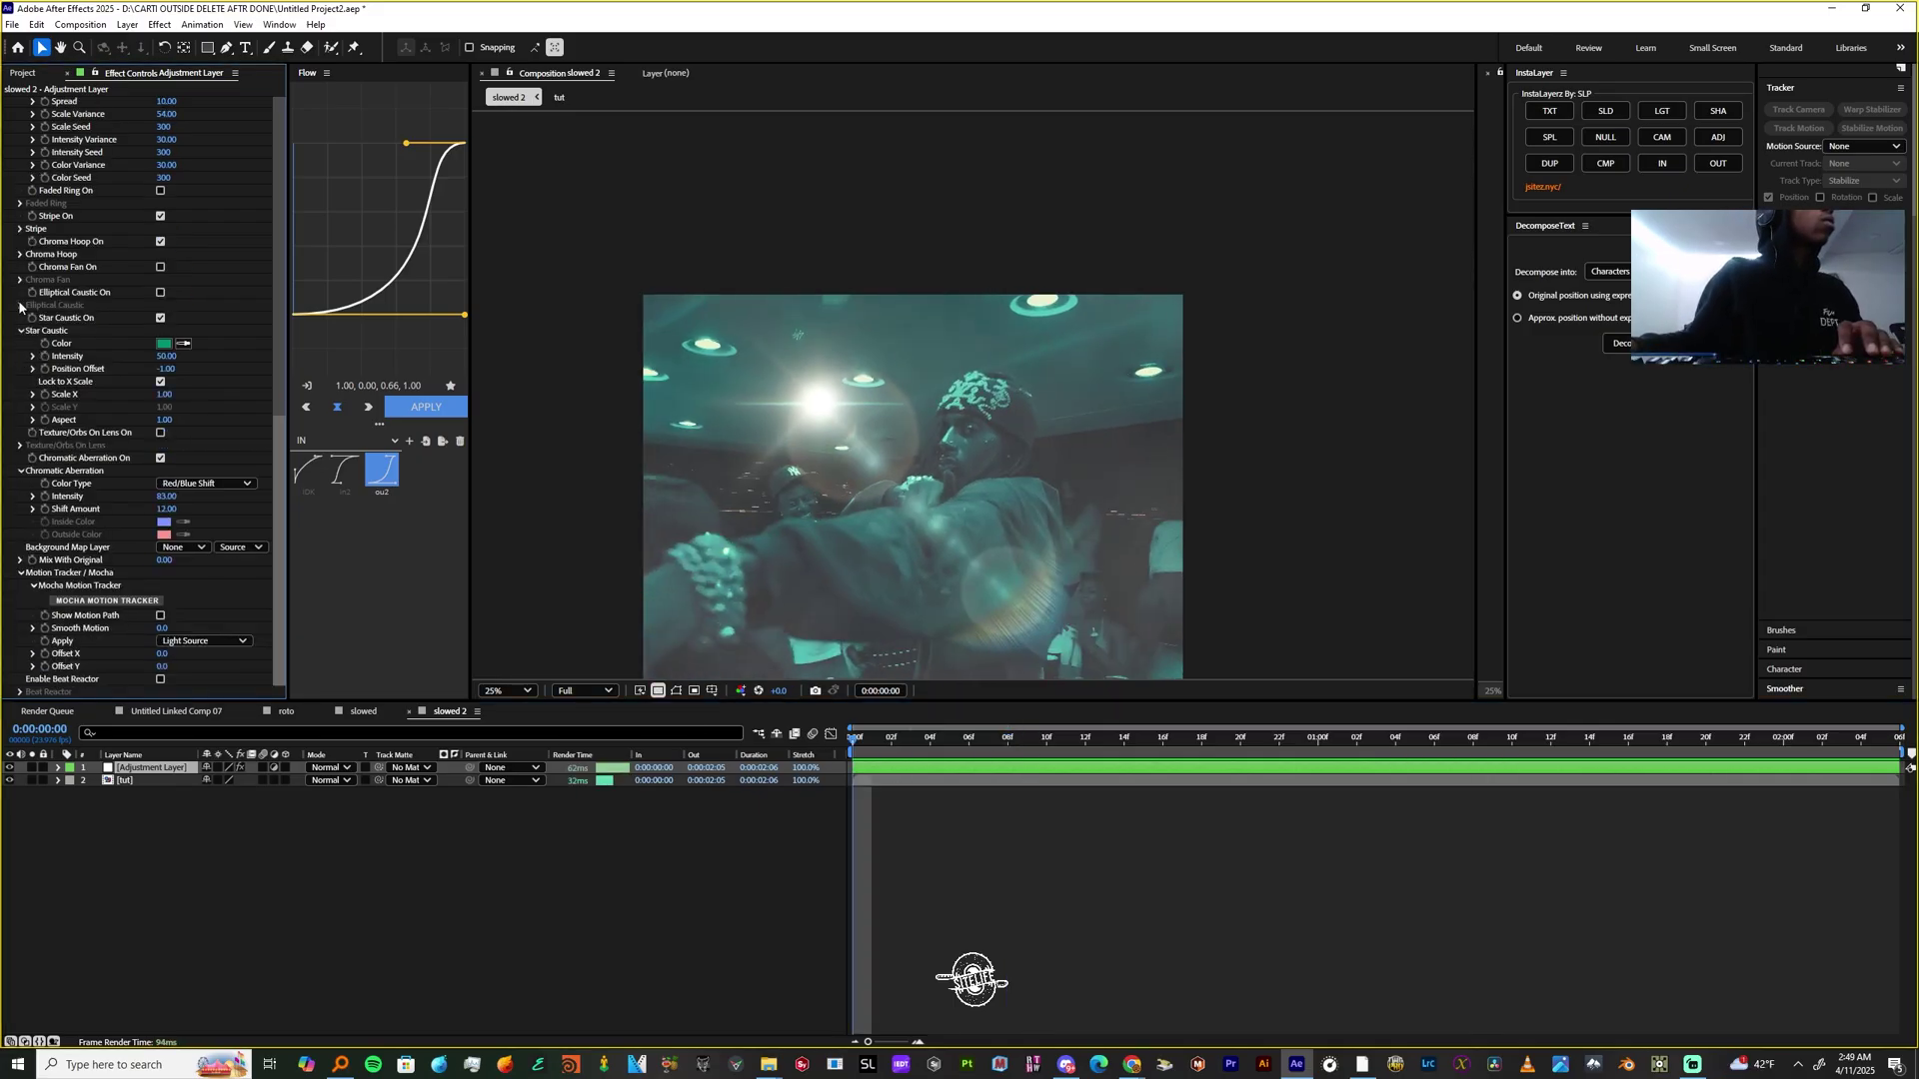
click(22, 471)
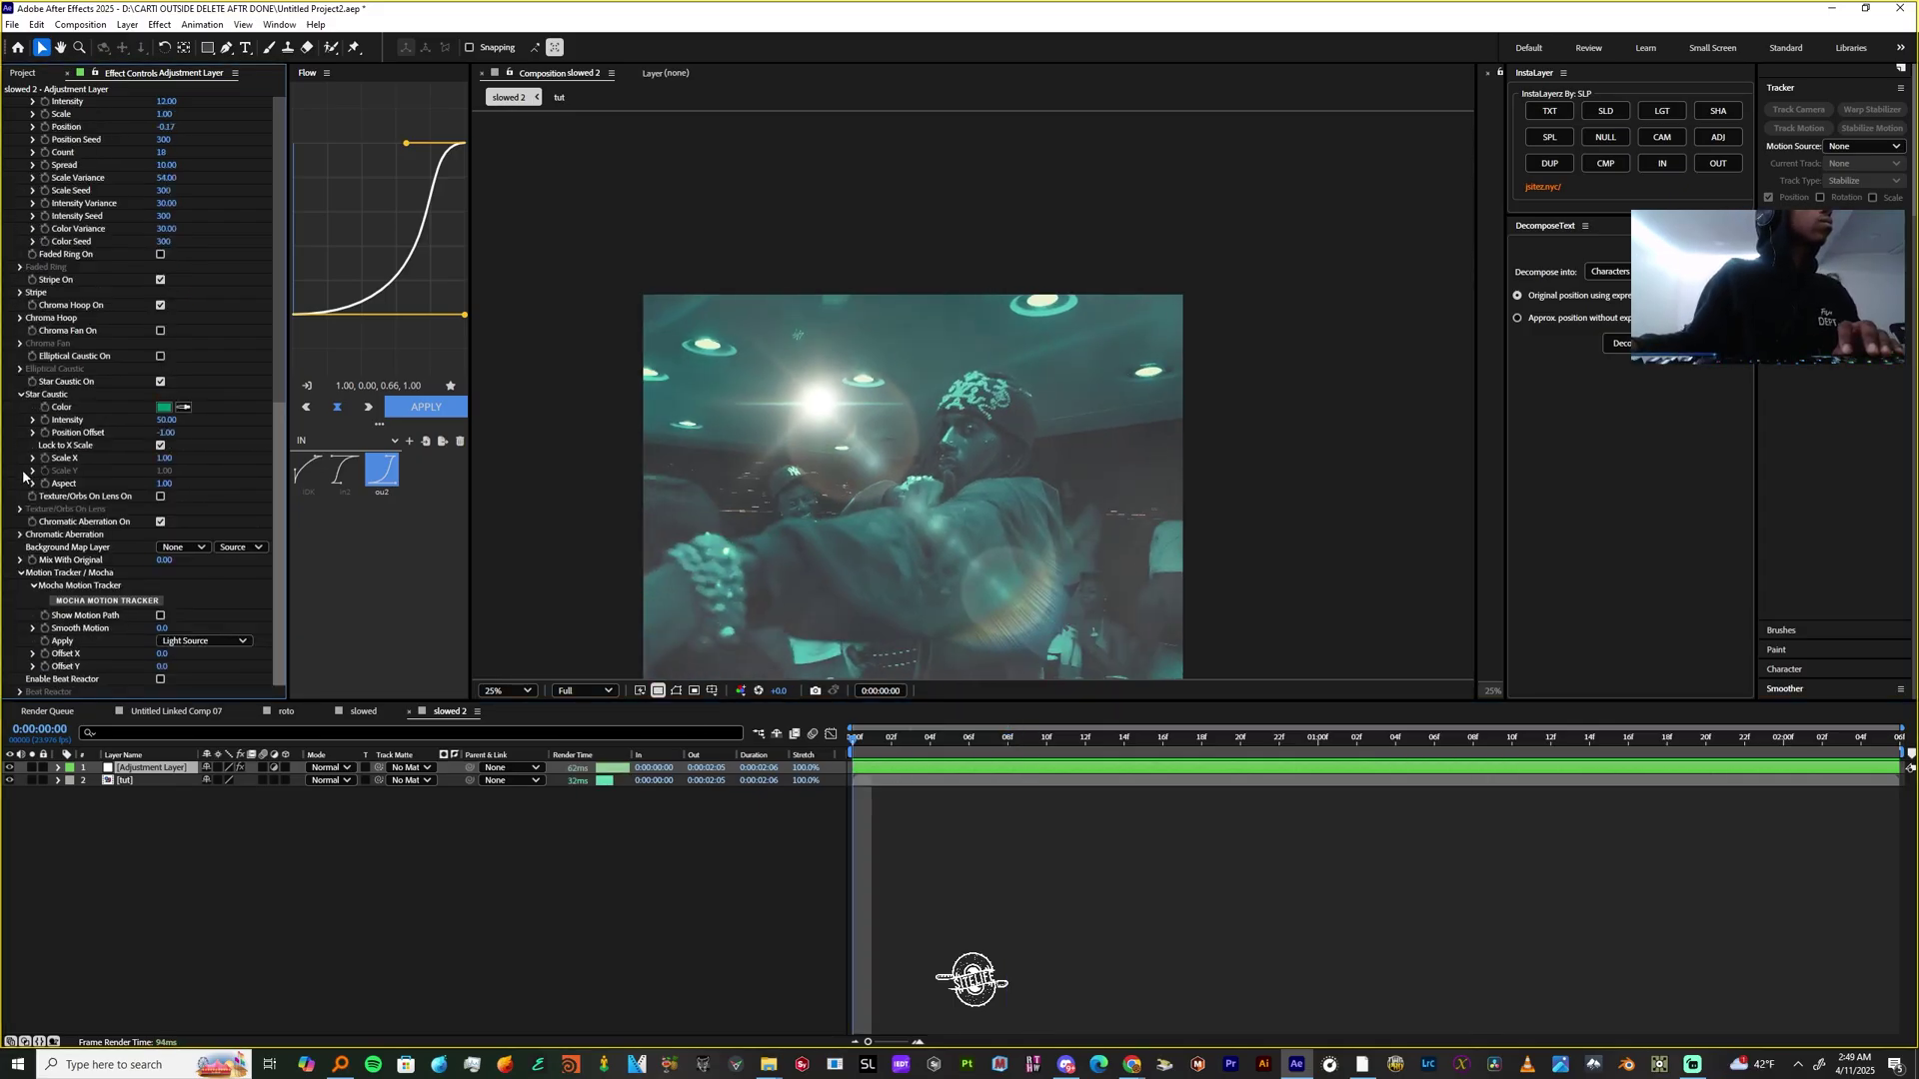
click(20, 348)
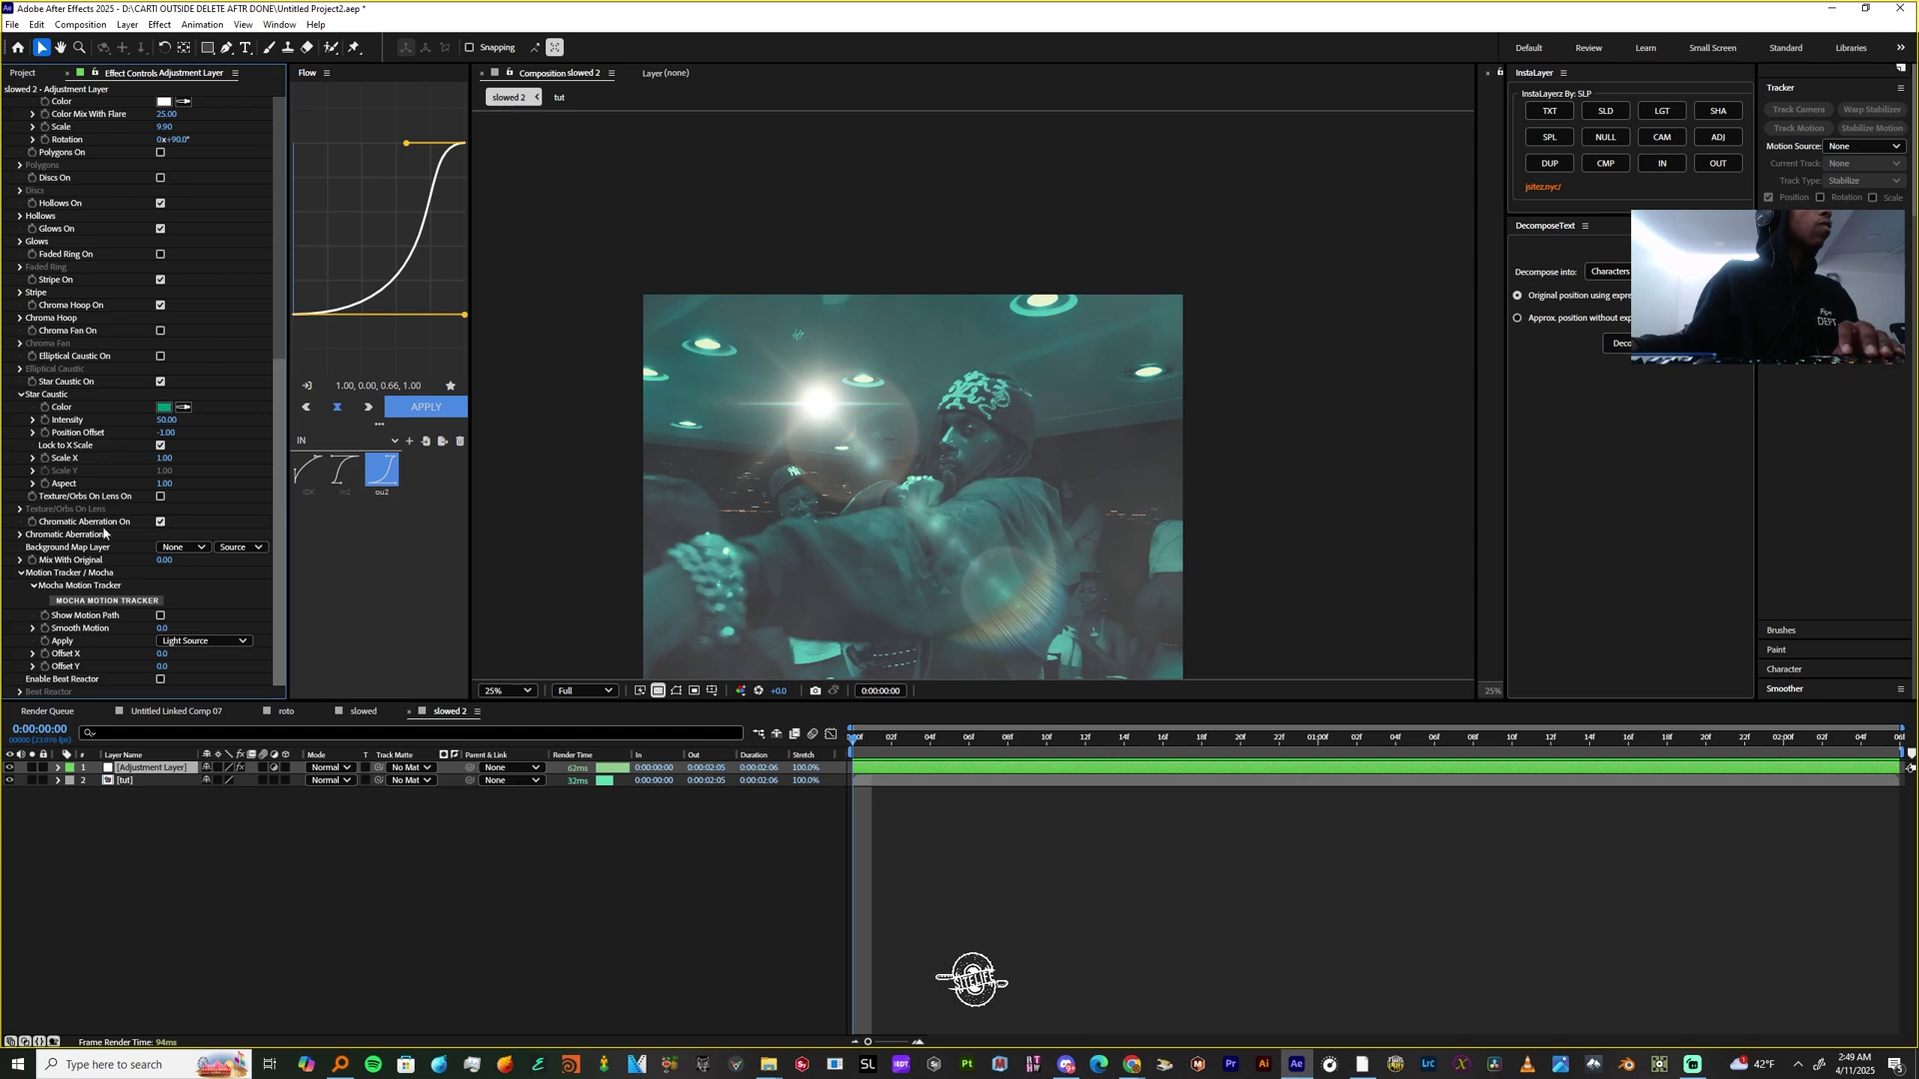
click(20, 535)
drag(166, 571, 364, 592)
mouse_move(224, 580)
mouse_down()
mouse_move(333, 582)
mouse_move(232, 569)
mouse_up()
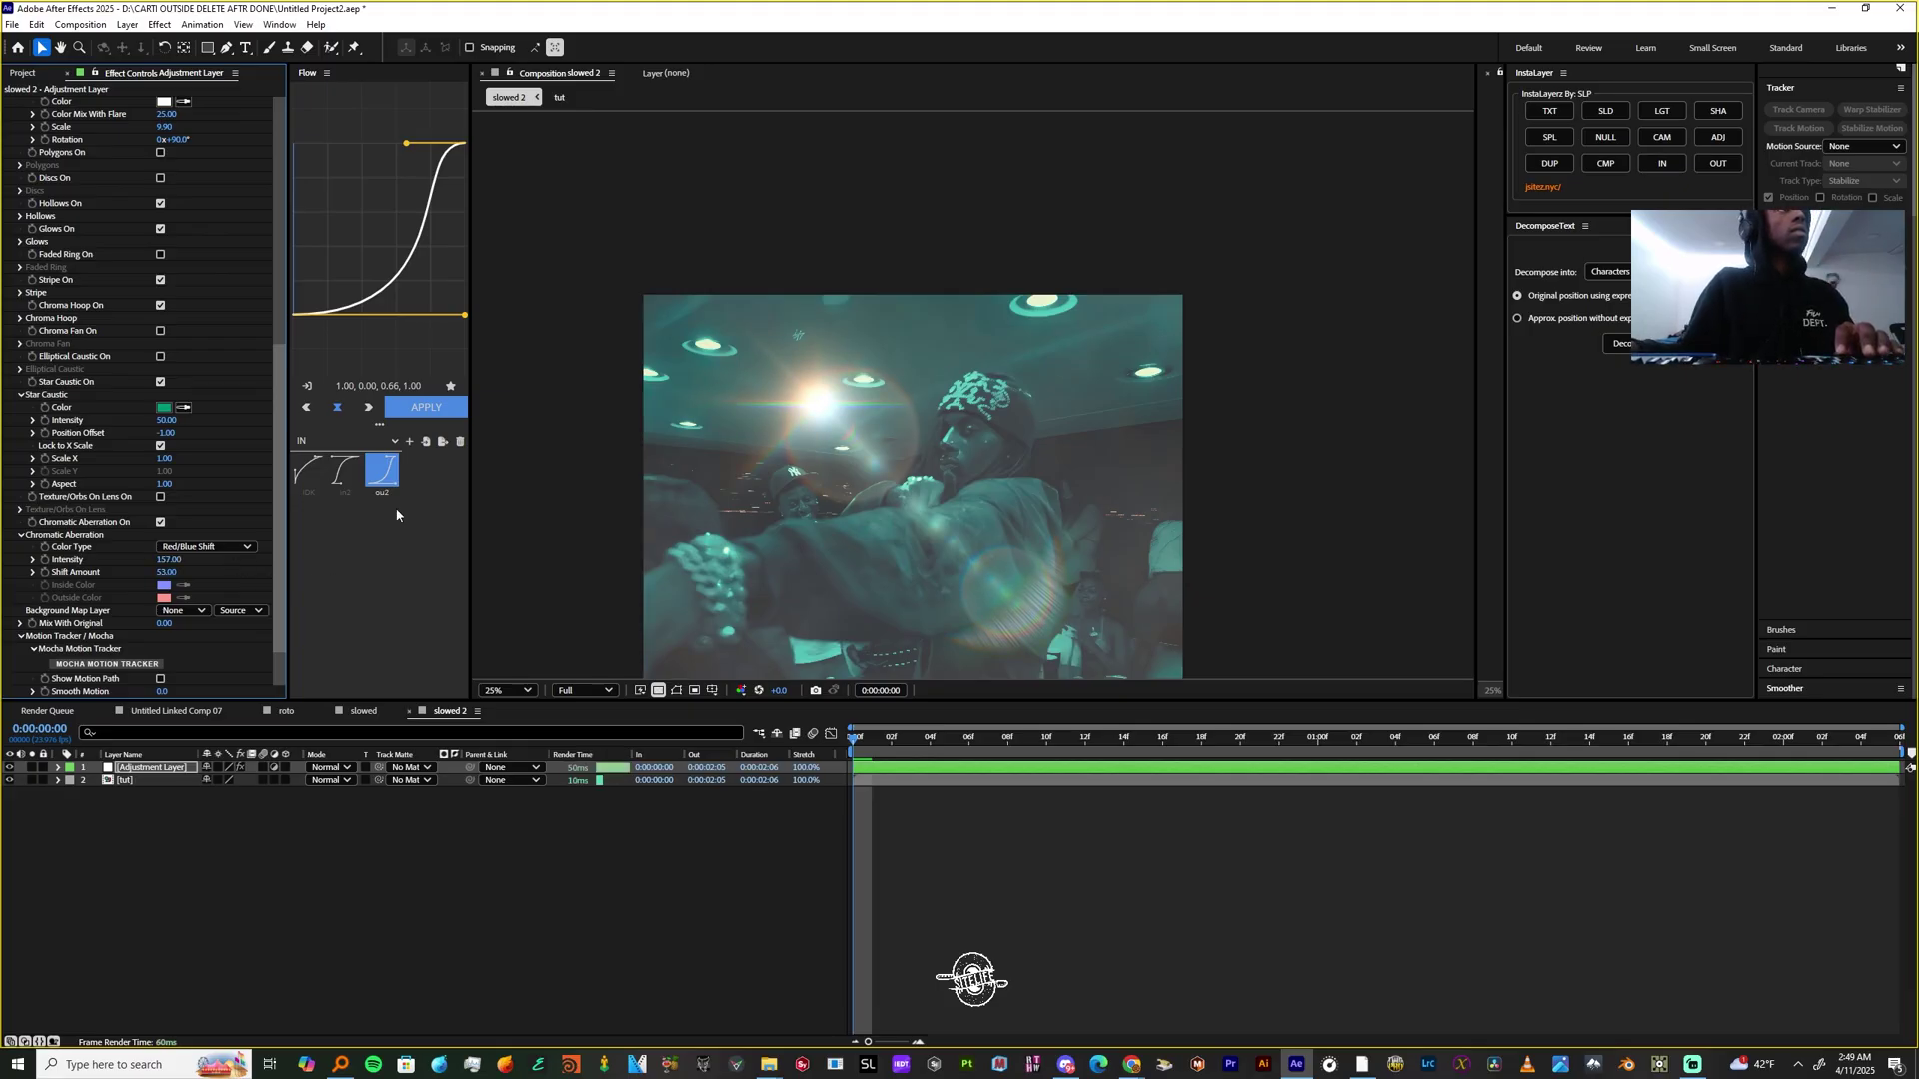
key(space)
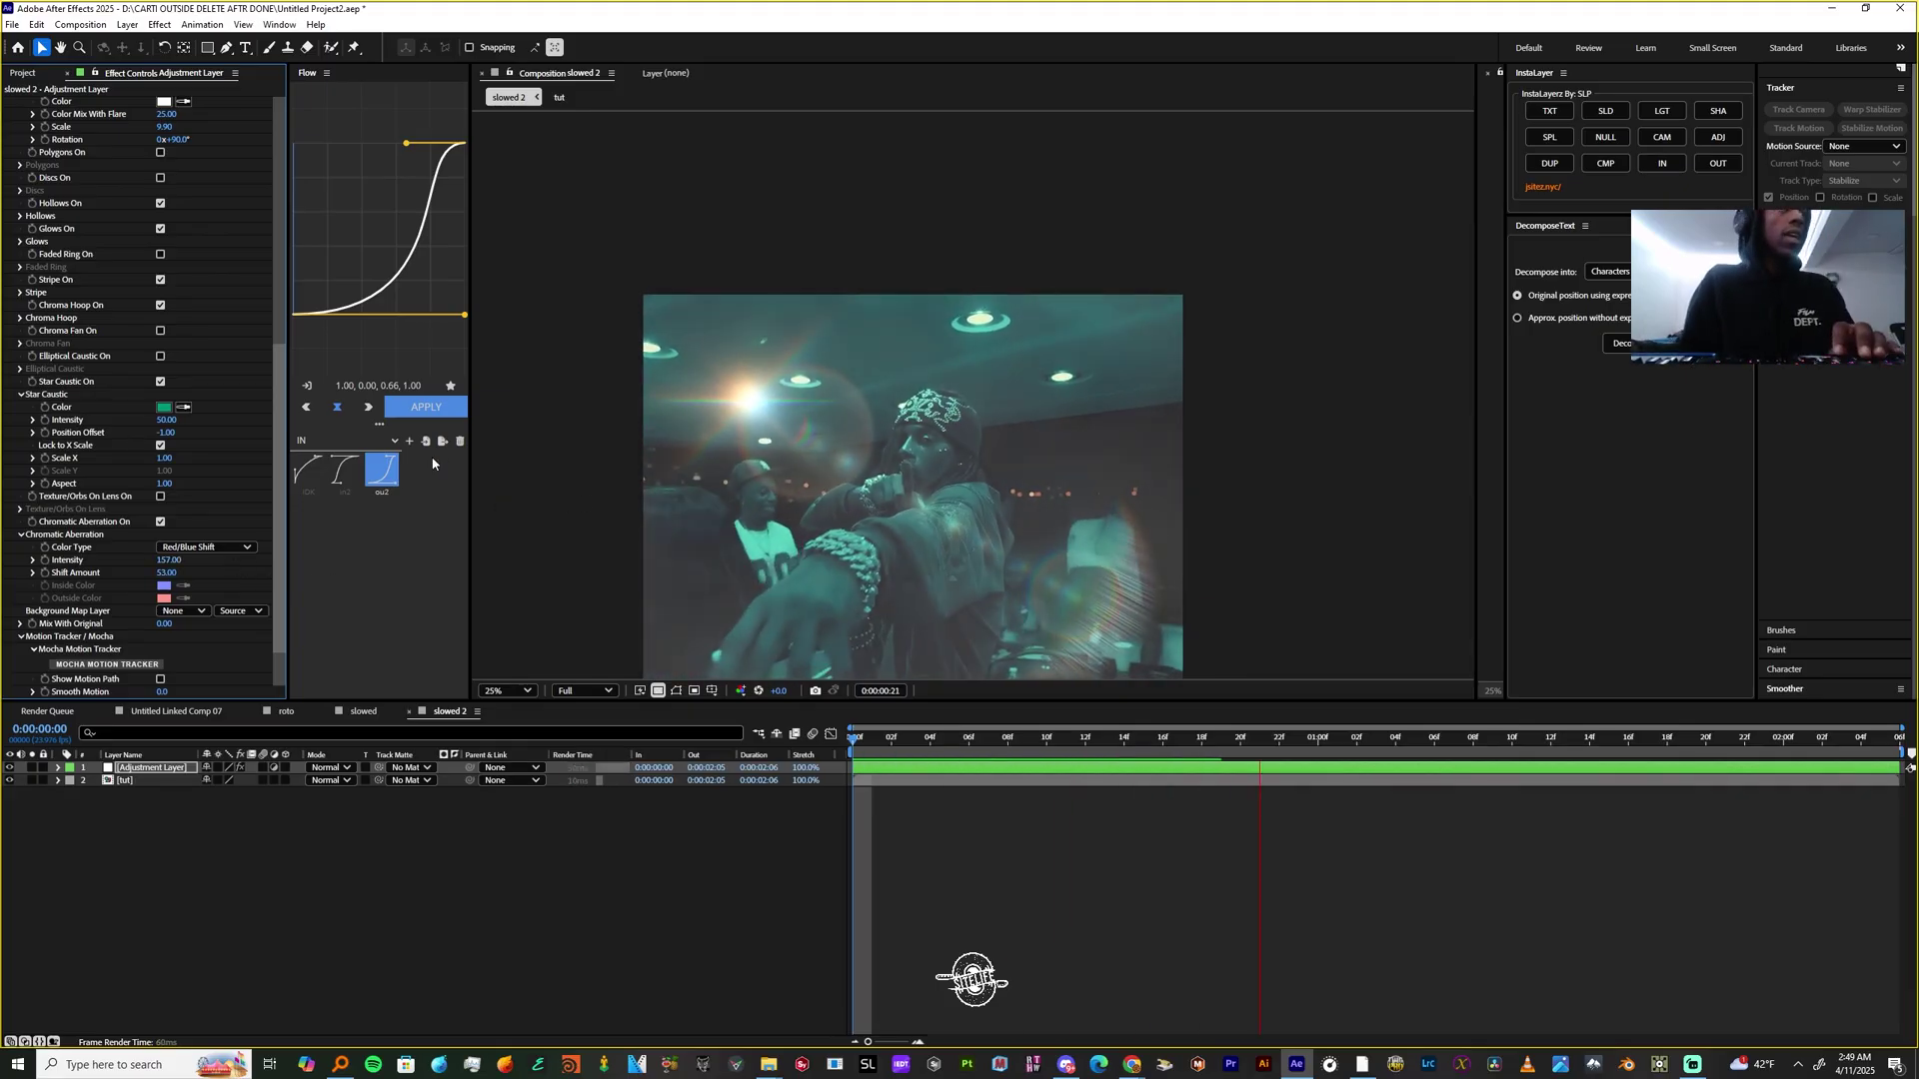